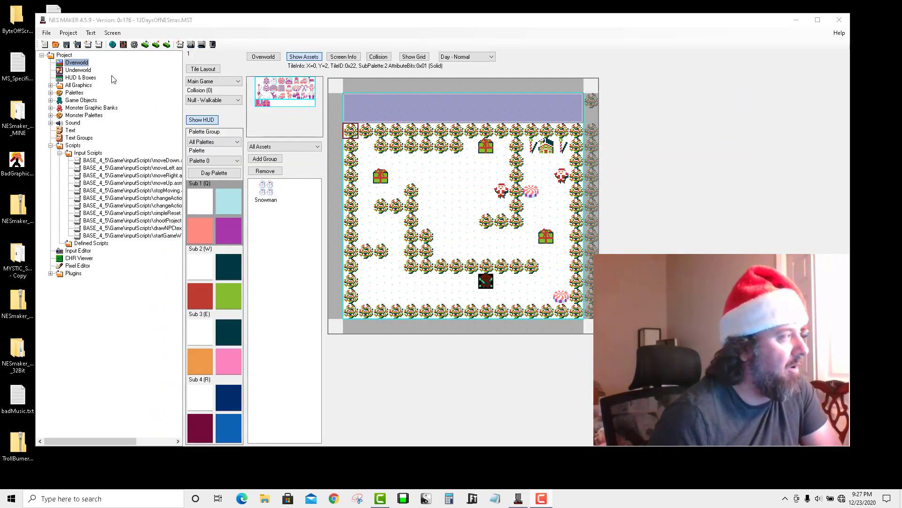
# Review the screen's details, including the day monsters and day-triggered monsters settings
pyautogui.click(344, 56)
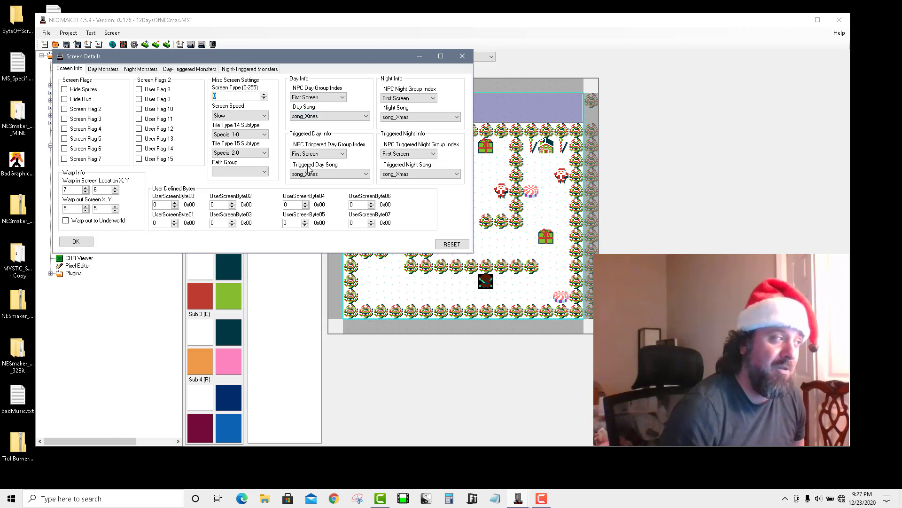
pyautogui.click(112, 69)
pyautogui.click(190, 70)
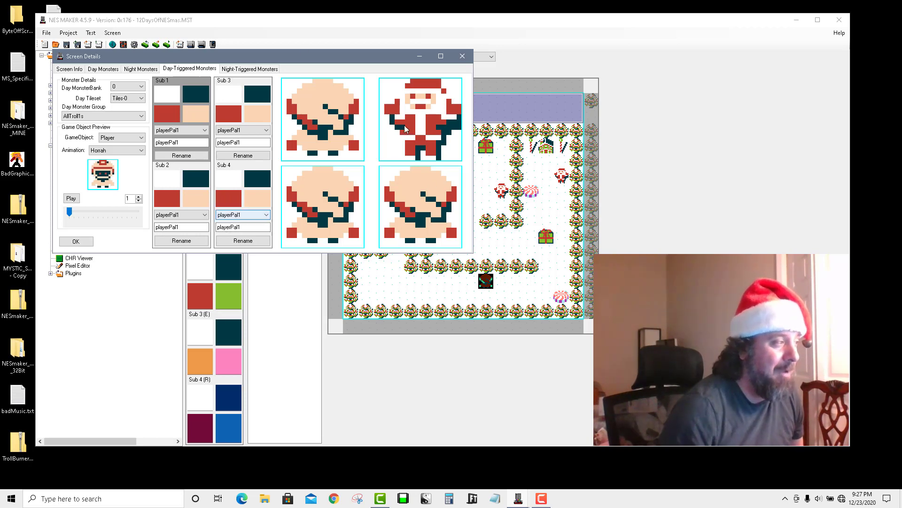
pyautogui.click(463, 56)
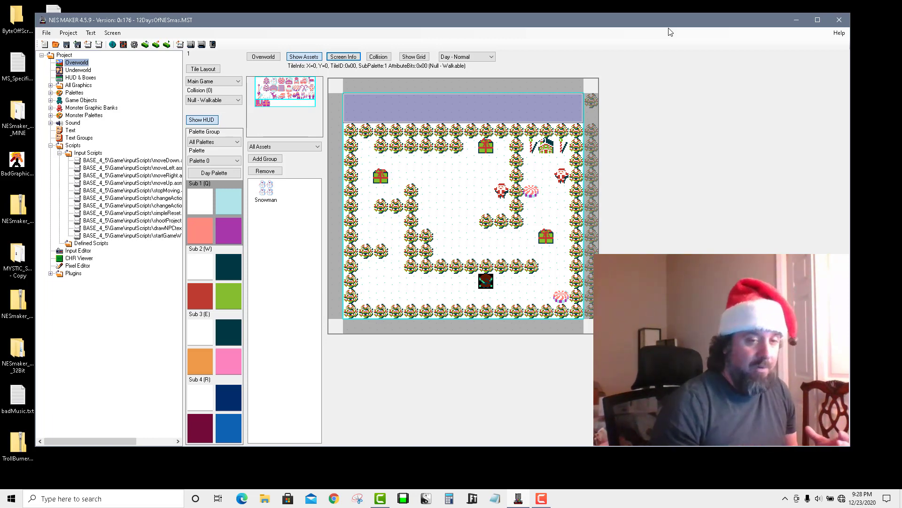
# Try toggling cells in the initial data's triggered screen types, leaving only the screen at X=0, Y=0 triggered
pyautogui.click(113, 45)
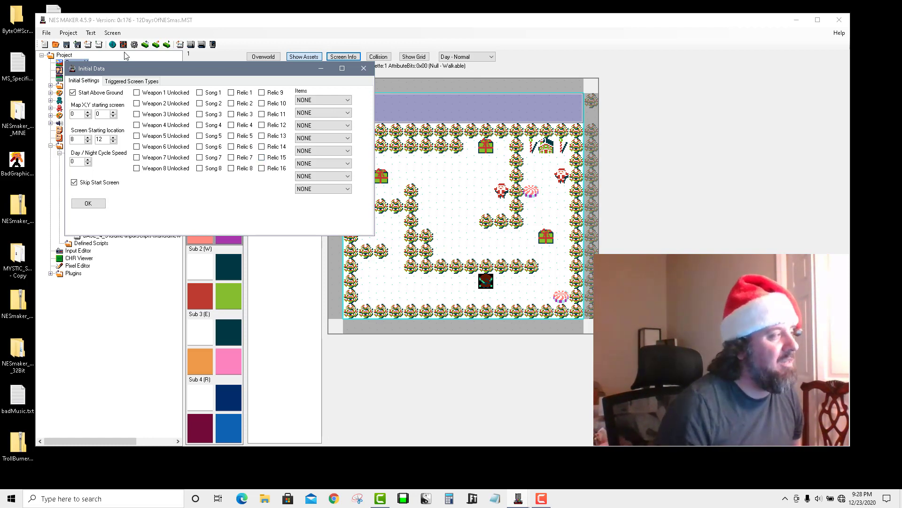
pyautogui.click(150, 81)
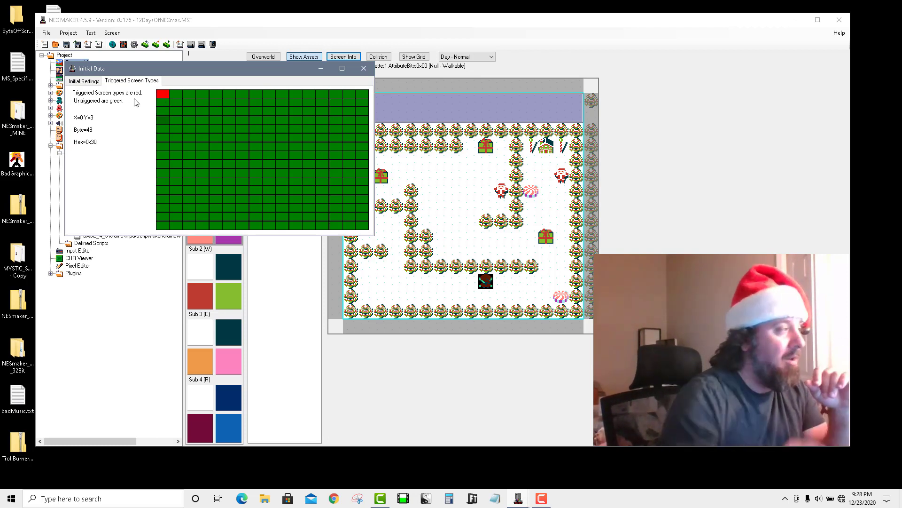
pyautogui.click(164, 95)
pyautogui.click(173, 95)
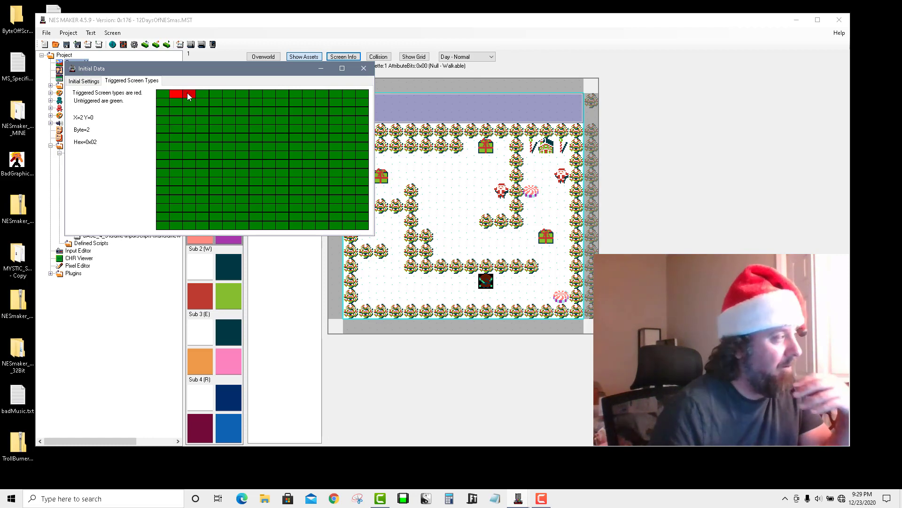
pyautogui.click(165, 95)
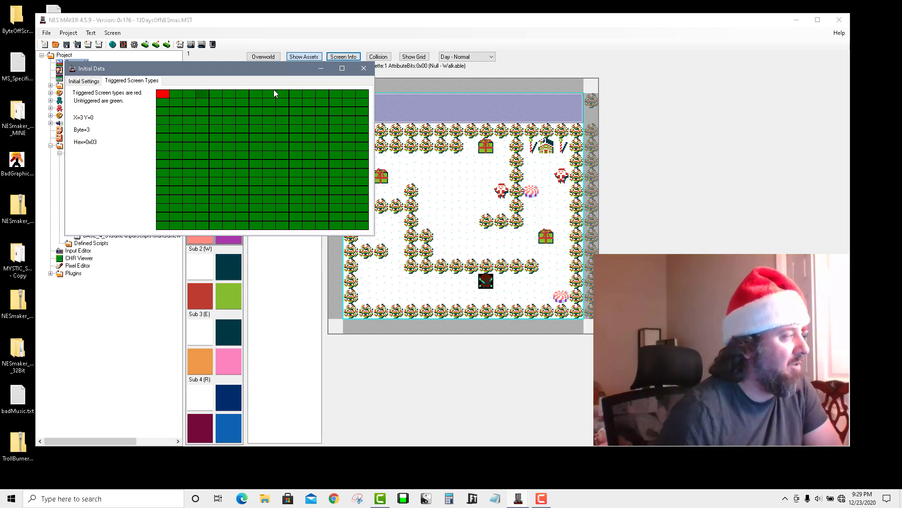
pyautogui.click(363, 68)
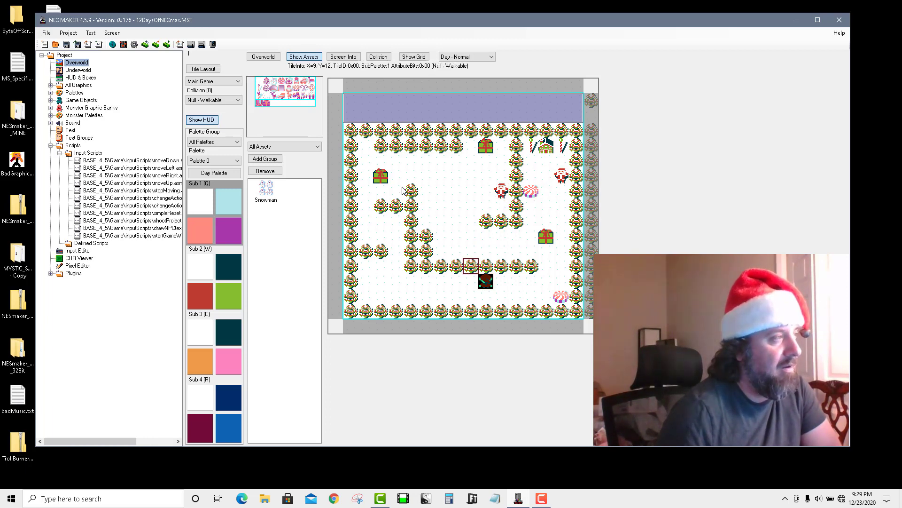
# Reset all monster placements in the Day - Triggered version of the screen
pyautogui.click(457, 57)
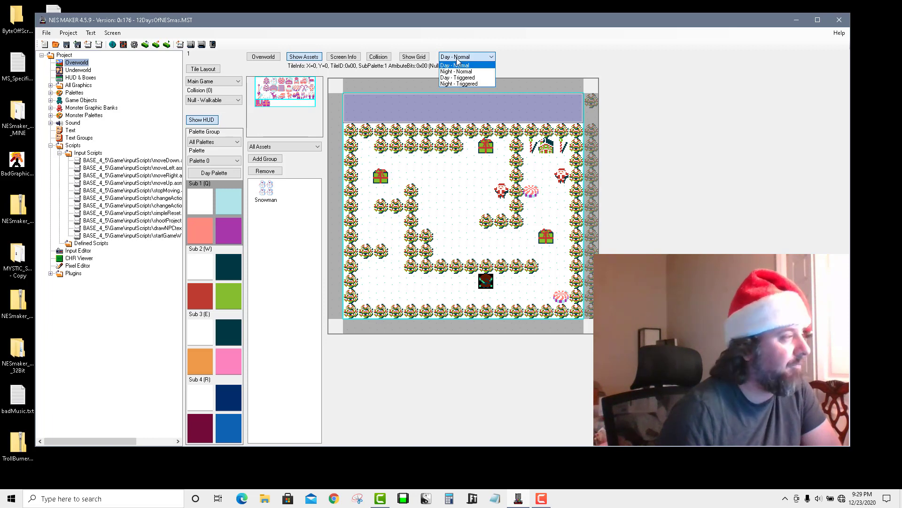
pyautogui.click(462, 78)
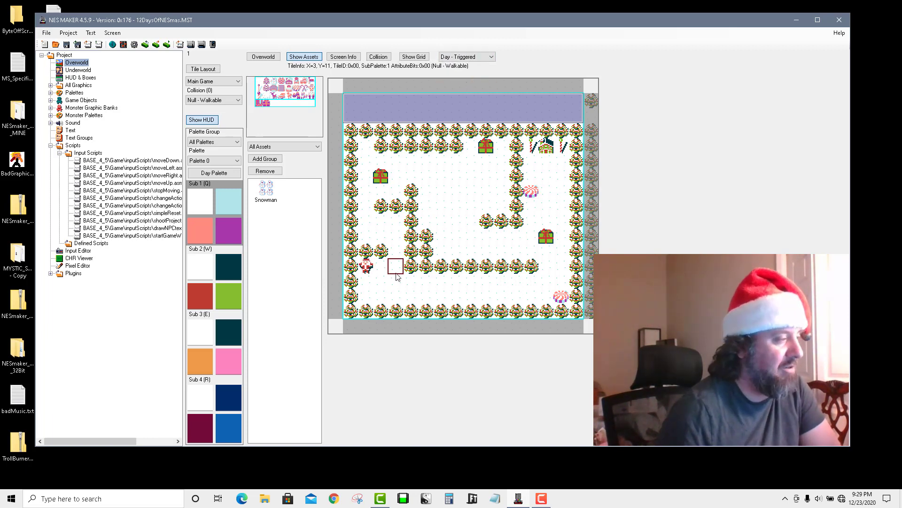
pyautogui.rightClick(371, 278)
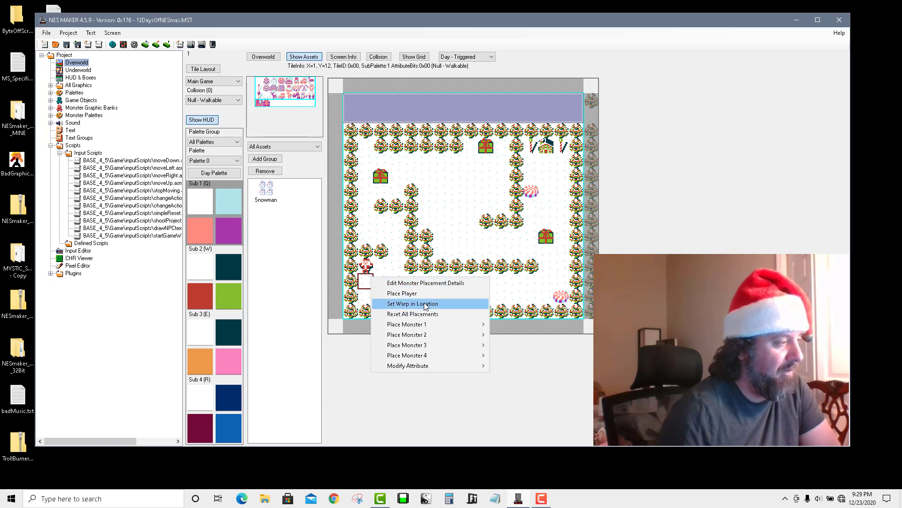
pyautogui.click(405, 314)
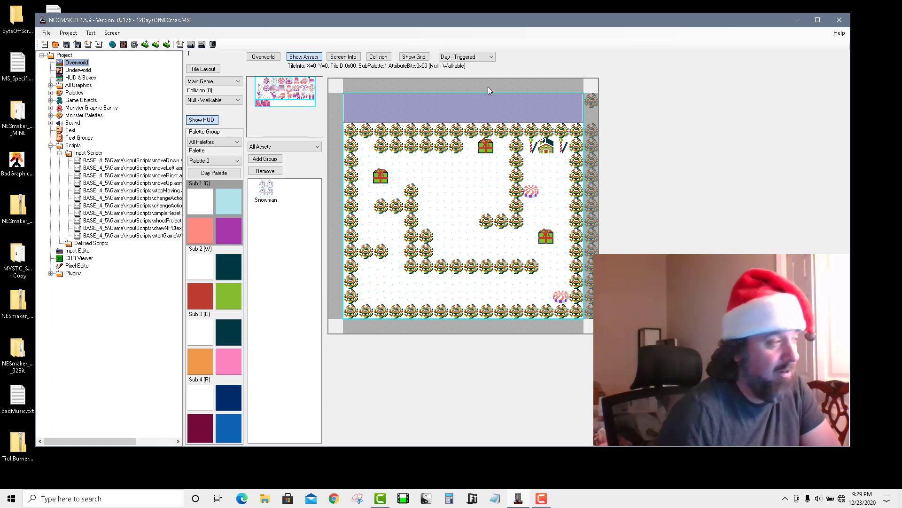
# Compare the screen's monster placements across its day, night and triggered states, finishing on Day - Normal
pyautogui.click(488, 57)
pyautogui.click(459, 64)
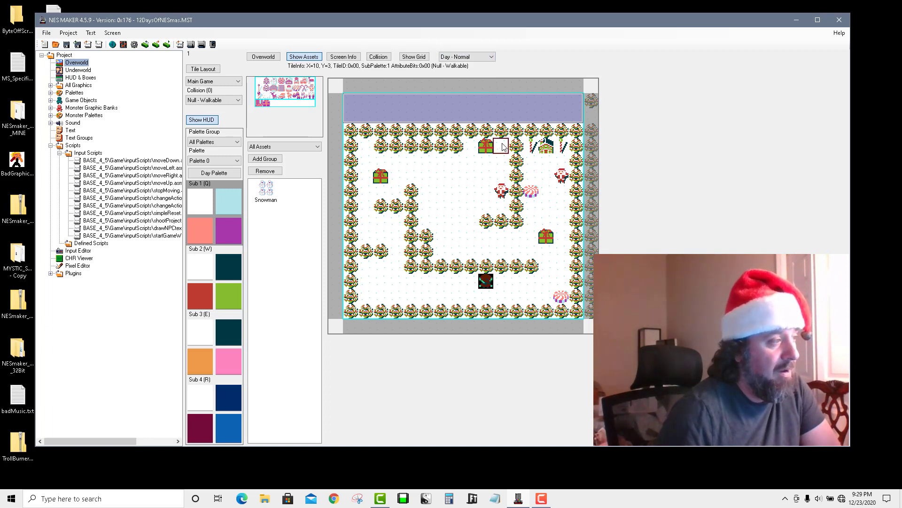
pyautogui.click(489, 57)
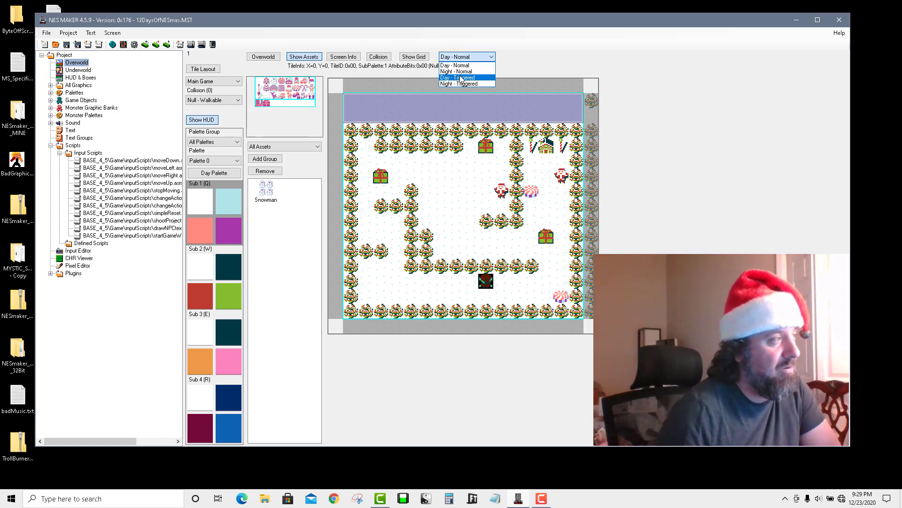
pyautogui.click(459, 72)
pyautogui.click(446, 57)
pyautogui.click(447, 64)
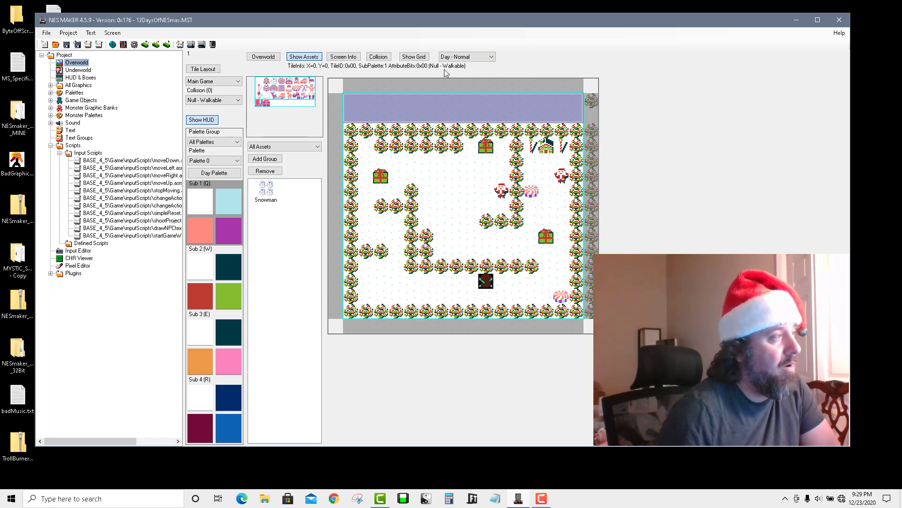
# Check the triggered screen types in the initial data and review the current screen's info
pyautogui.click(112, 44)
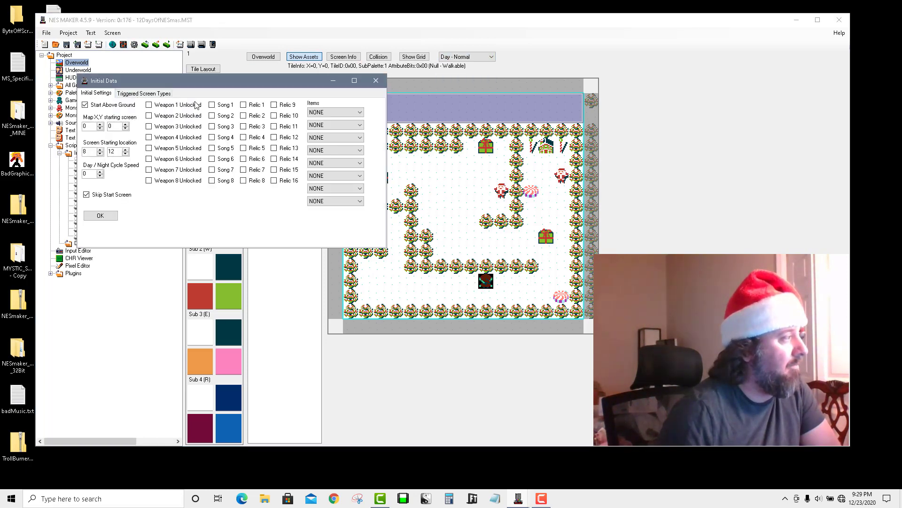
pyautogui.click(157, 96)
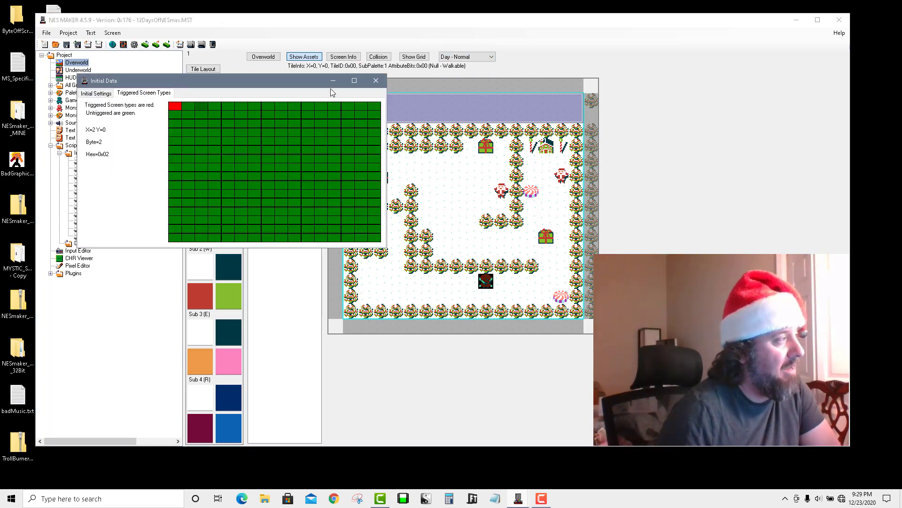
pyautogui.click(375, 80)
pyautogui.click(346, 57)
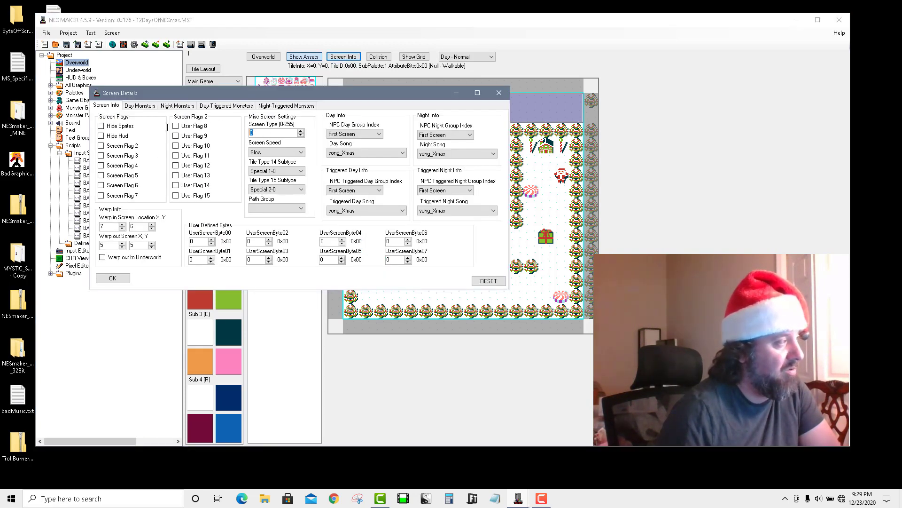
pyautogui.click(112, 278)
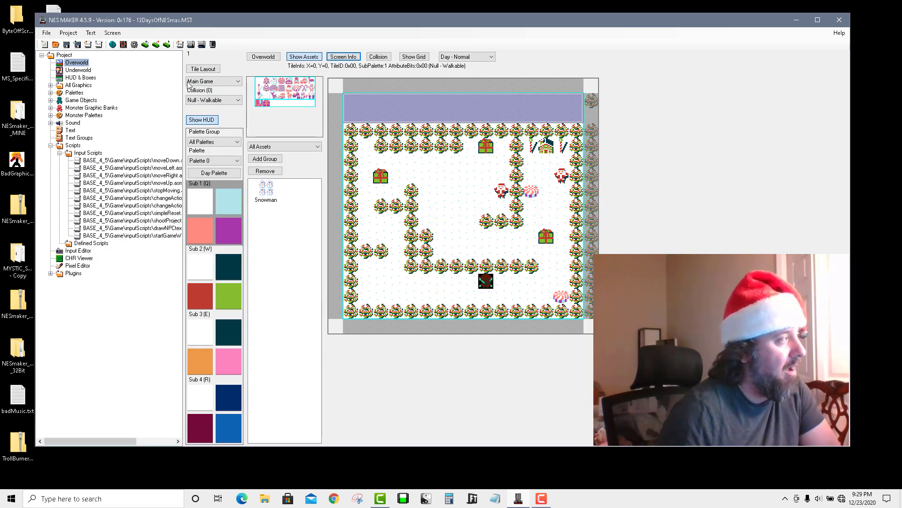
# Build the game and run it in the emulator past the title screen to check the first screen's monsters
pyautogui.click(190, 44)
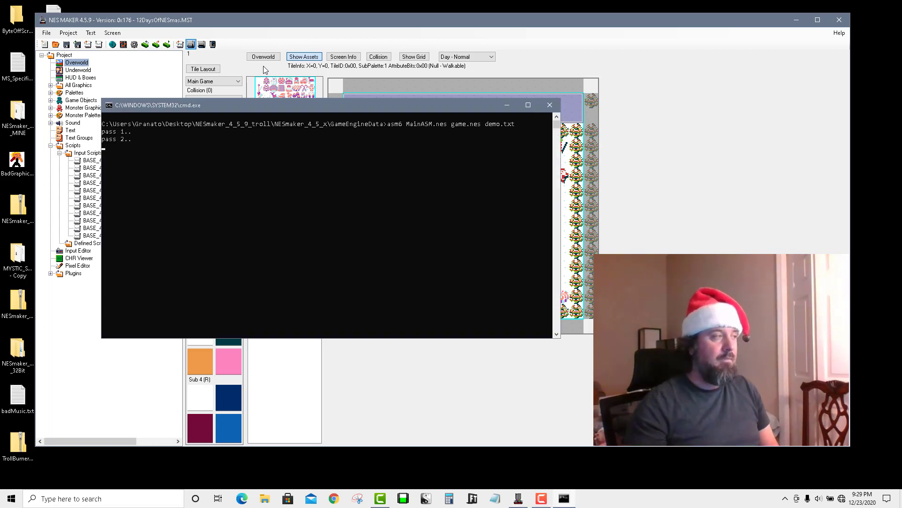
pyautogui.press('Return')
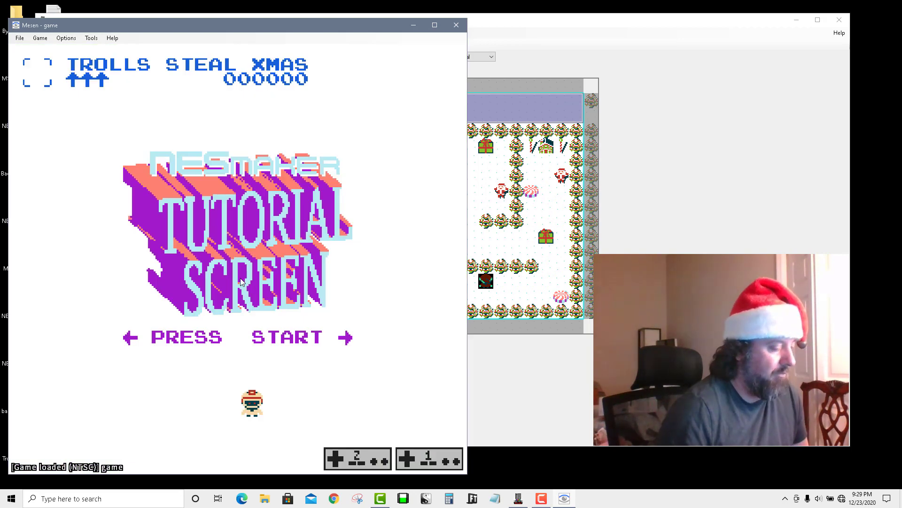
pyautogui.press('Return')
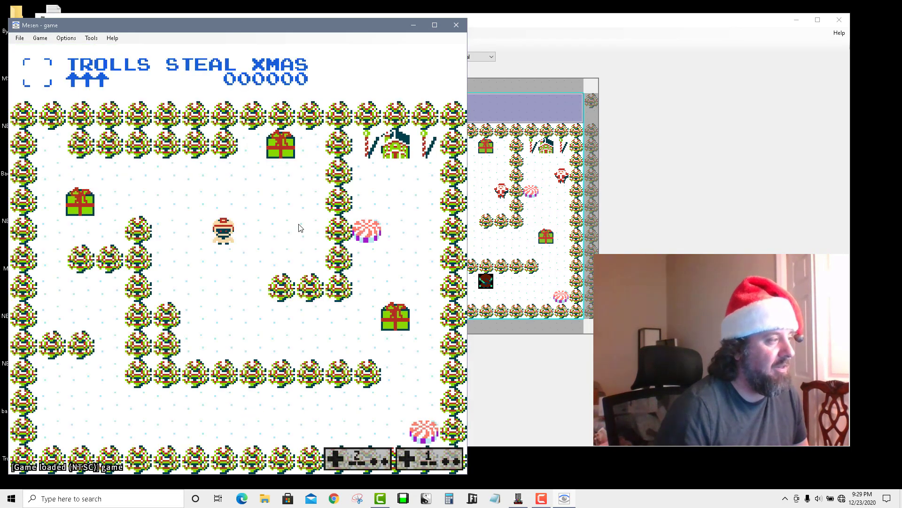
pyautogui.click(452, 24)
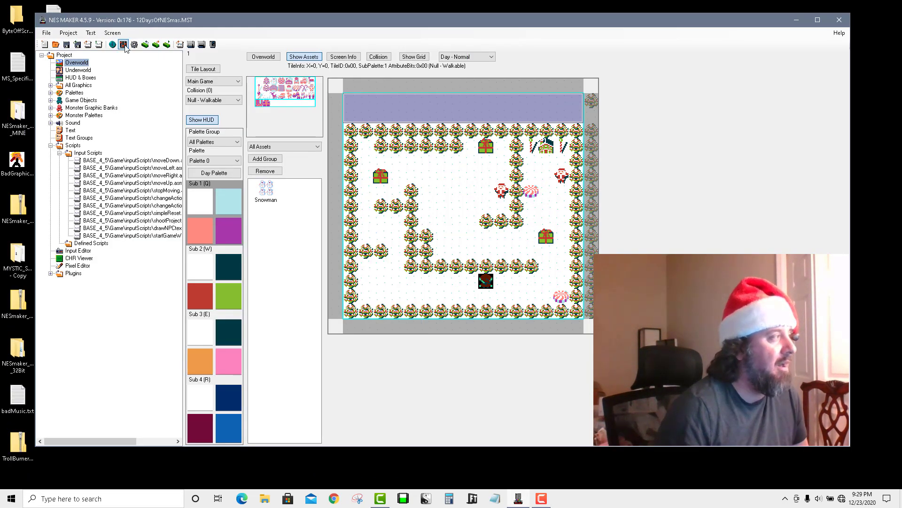
# Place Santa as Monster 1 at X=1, Y=11 in the Day - Triggered version of the screen
pyautogui.click(491, 57)
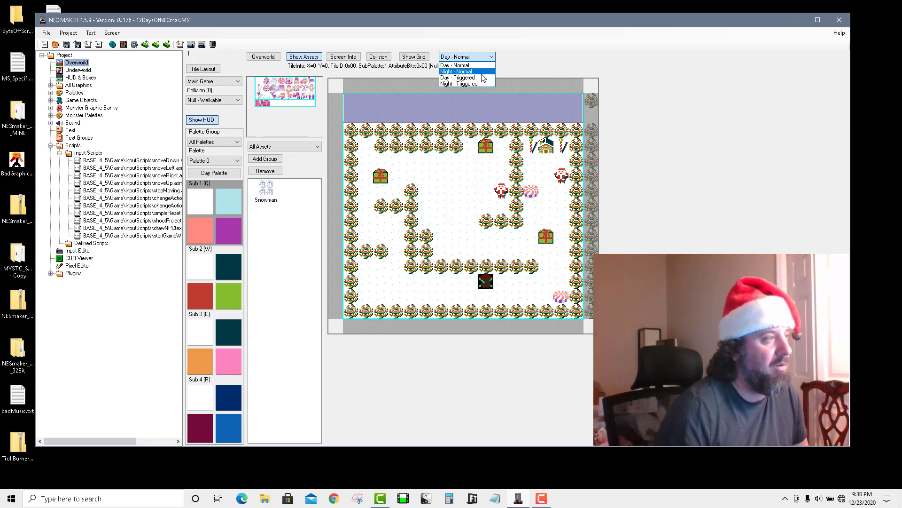
pyautogui.click(480, 70)
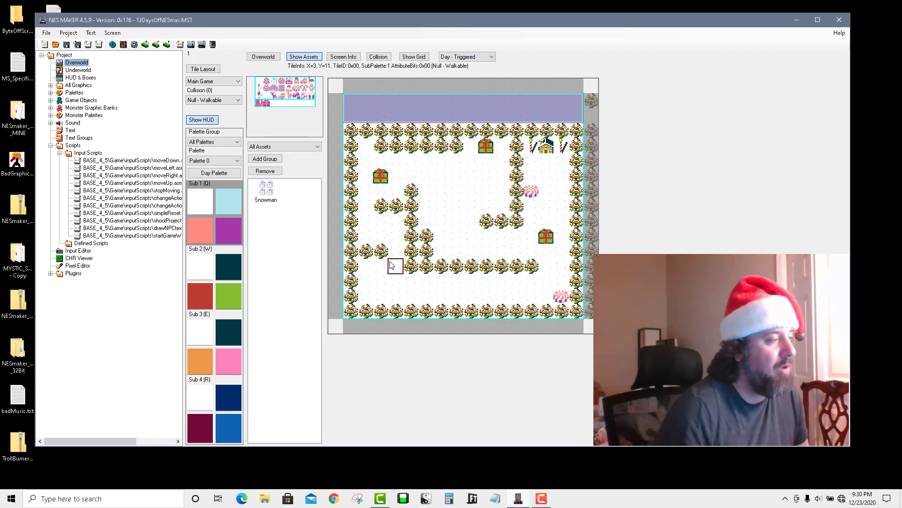
pyautogui.rightClick(358, 268)
pyautogui.rightClick(370, 267)
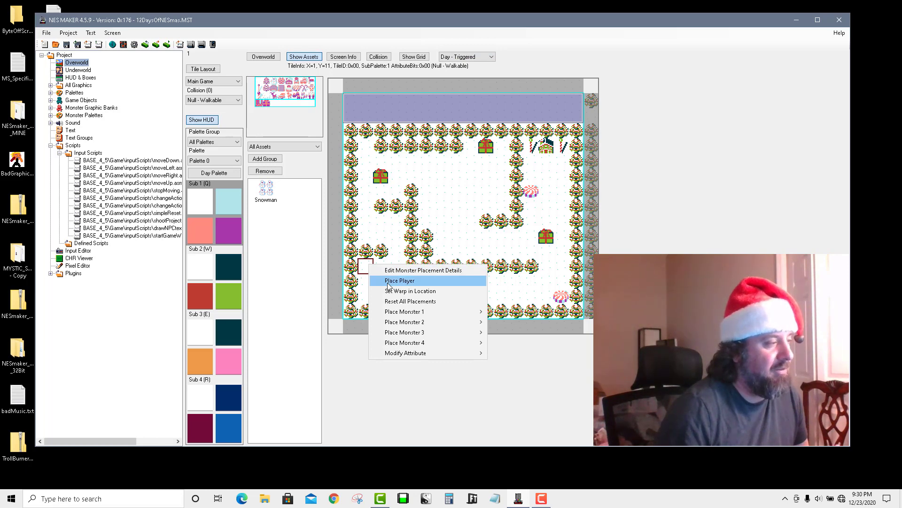
pyautogui.moveTo(404, 311)
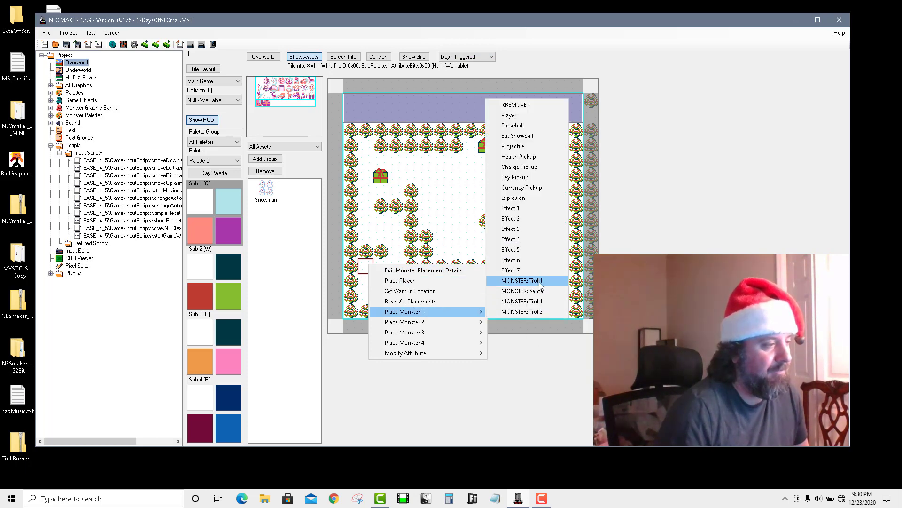
pyautogui.click(522, 290)
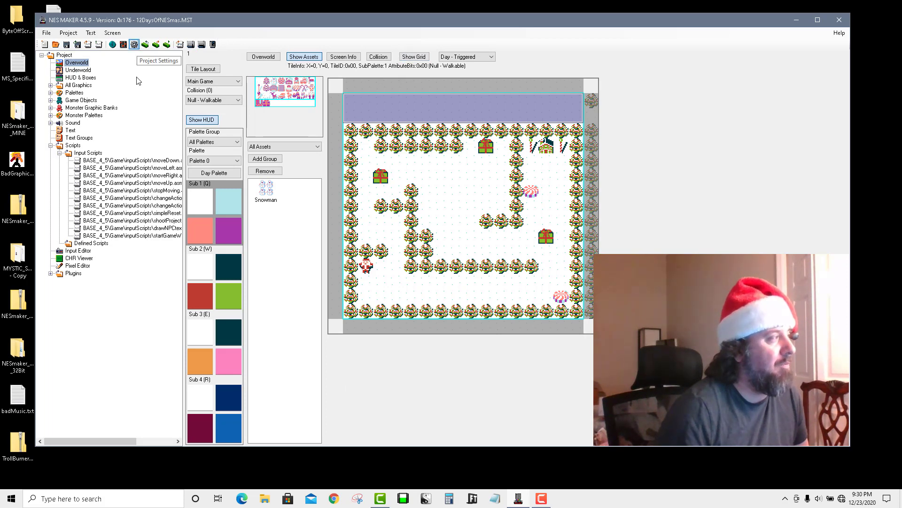
pyautogui.click(467, 117)
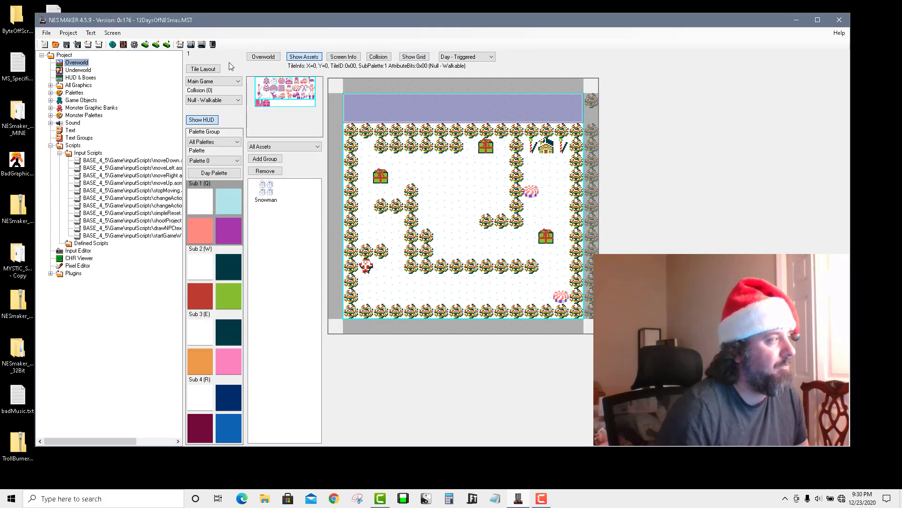
# Check the triggered screen types in the initial data and test the game's first screen in the emulator
pyautogui.click(113, 44)
pyautogui.click(65, 33)
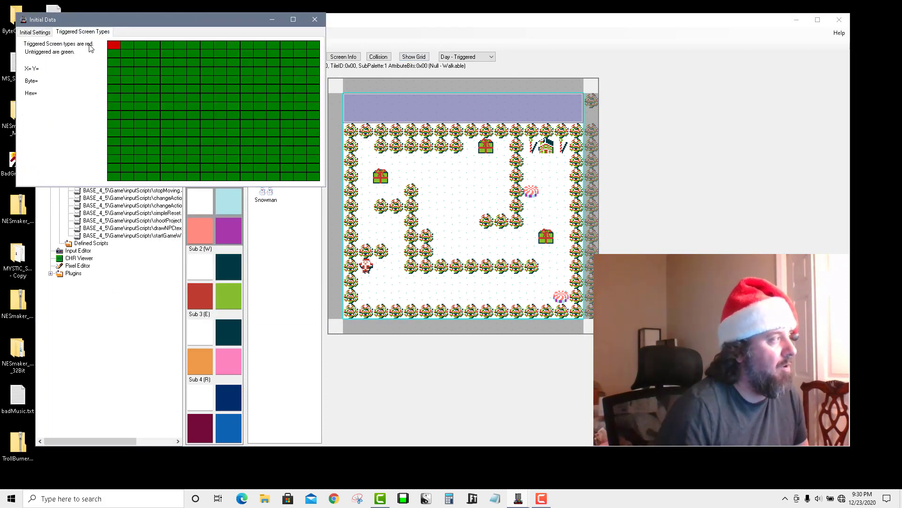
pyautogui.click(315, 20)
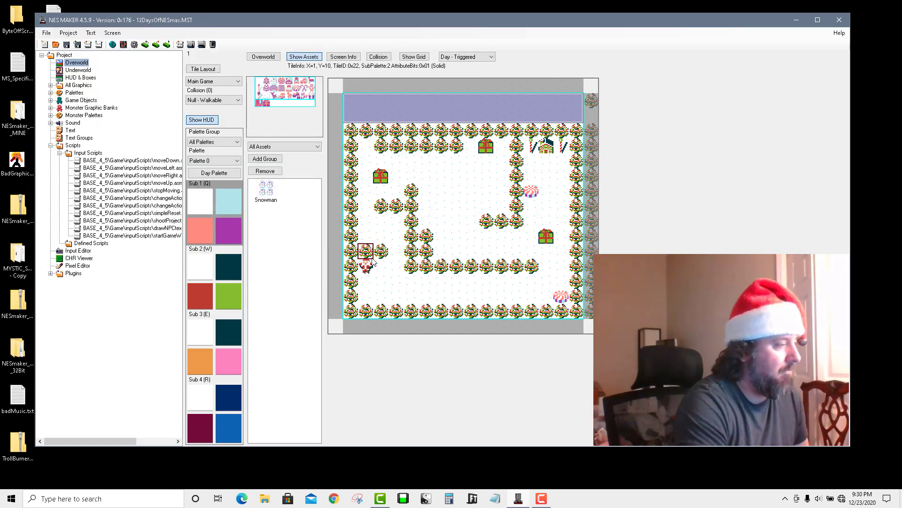
pyautogui.press('Return')
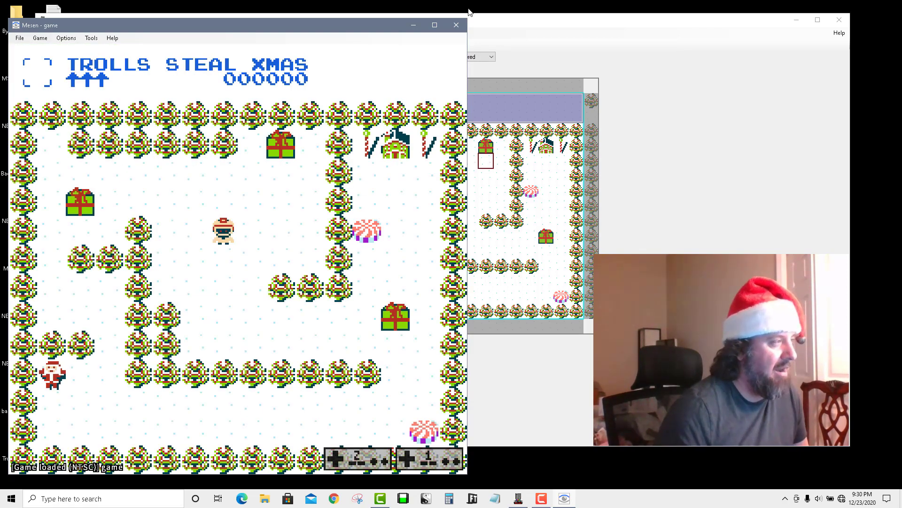
pyautogui.click(458, 27)
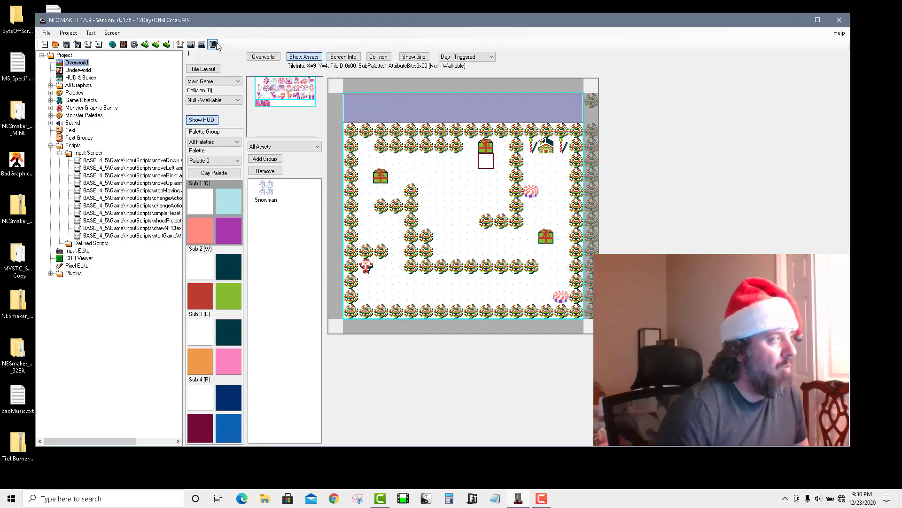
# Mark the screen at X=0, Y=0 as untriggered in the initial data and build the game
pyautogui.click(113, 44)
pyautogui.click(108, 57)
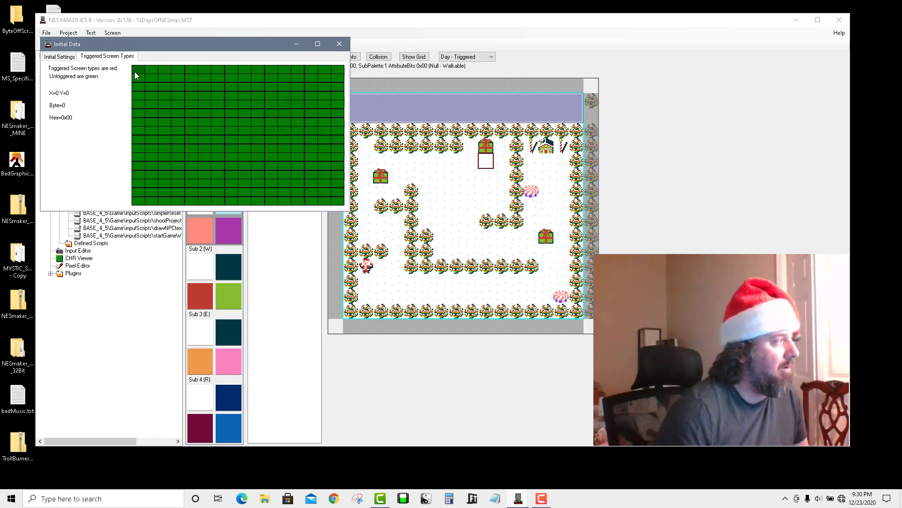
pyautogui.click(340, 44)
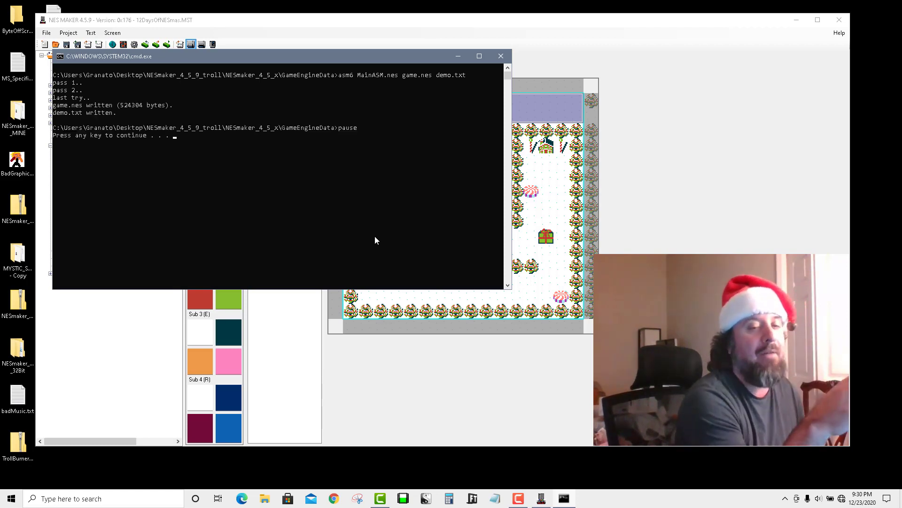
# Run the rebuilt game past the title screen to check the first screen's untriggered monsters, and close the emulator
pyautogui.press('Return')
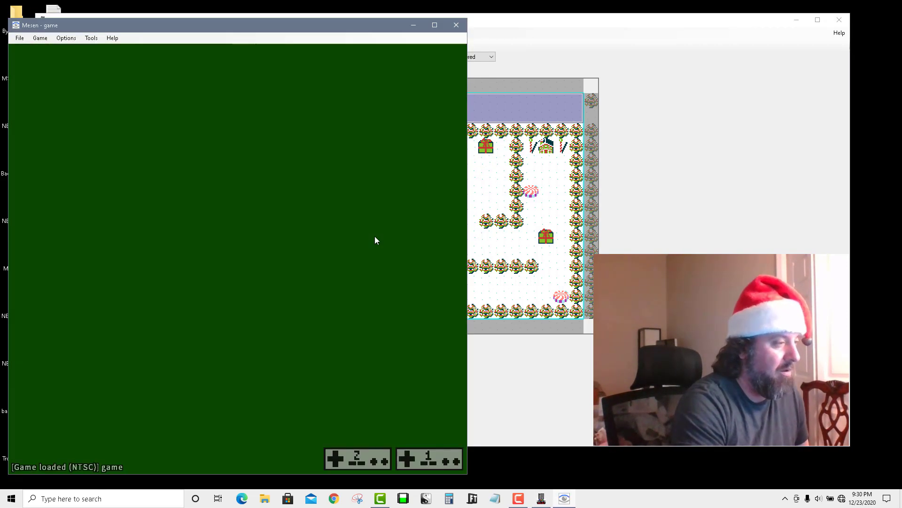
pyautogui.press('Return')
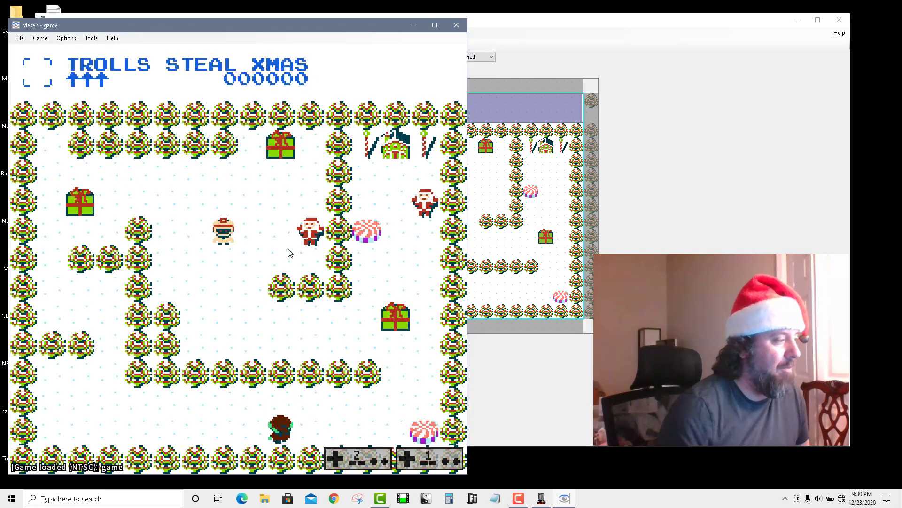
pyautogui.click(453, 24)
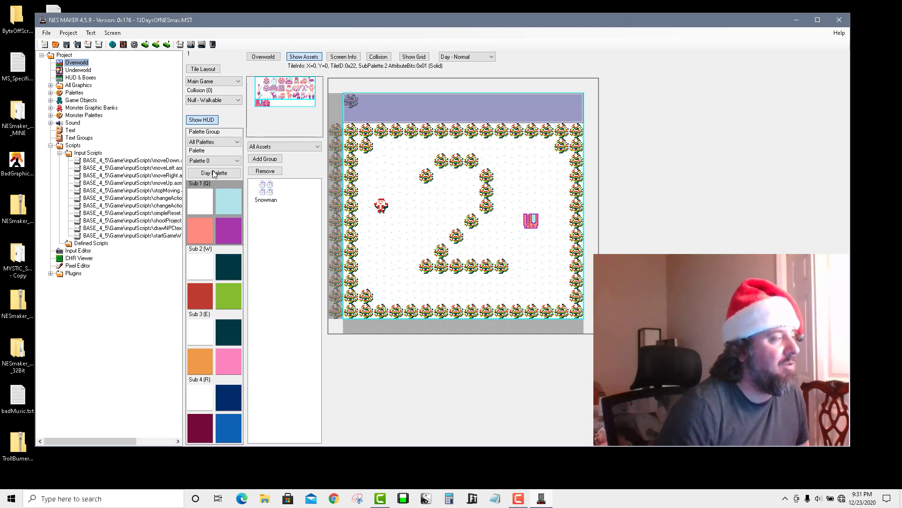
# Check the second screen's NPC day group in its screen details and rename text group Group 1 as SecScrNormal
pyautogui.click(343, 56)
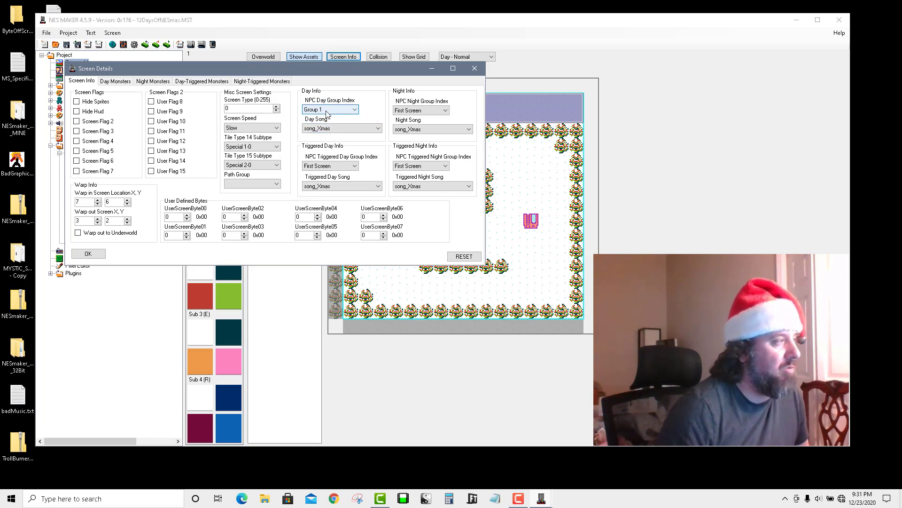
pyautogui.click(475, 69)
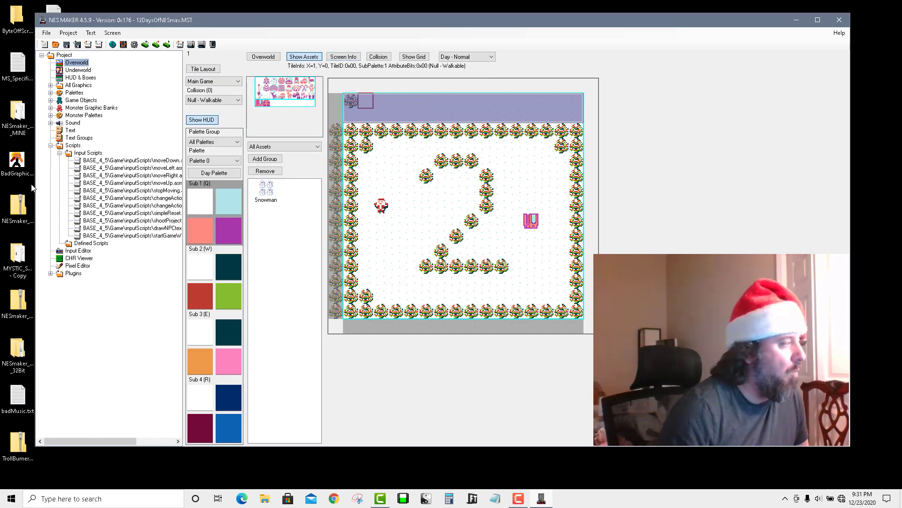
pyautogui.click(75, 138)
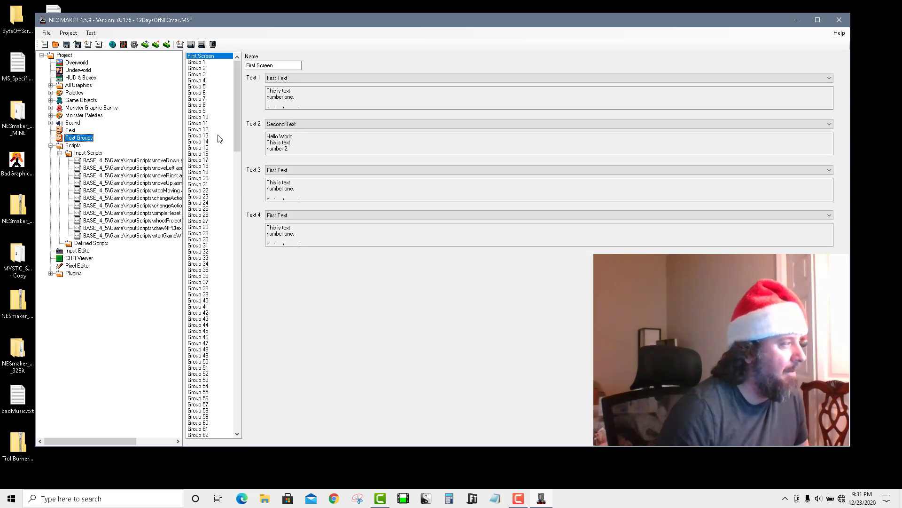
pyautogui.click(212, 63)
pyautogui.press('Tab')
pyautogui.write('Sec')
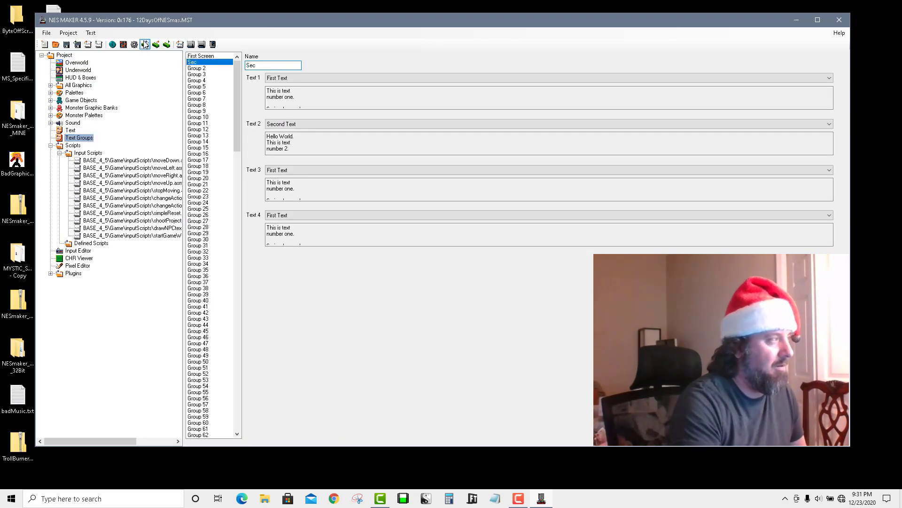
pyautogui.write('ScrNormal')
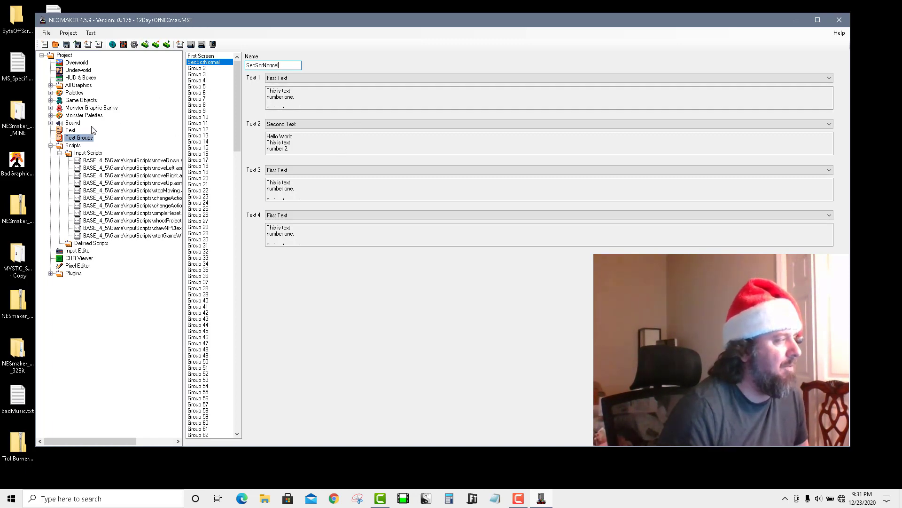
# Rename text entry Entry 2 as Screen2_norm
pyautogui.click(75, 131)
pyautogui.click(196, 69)
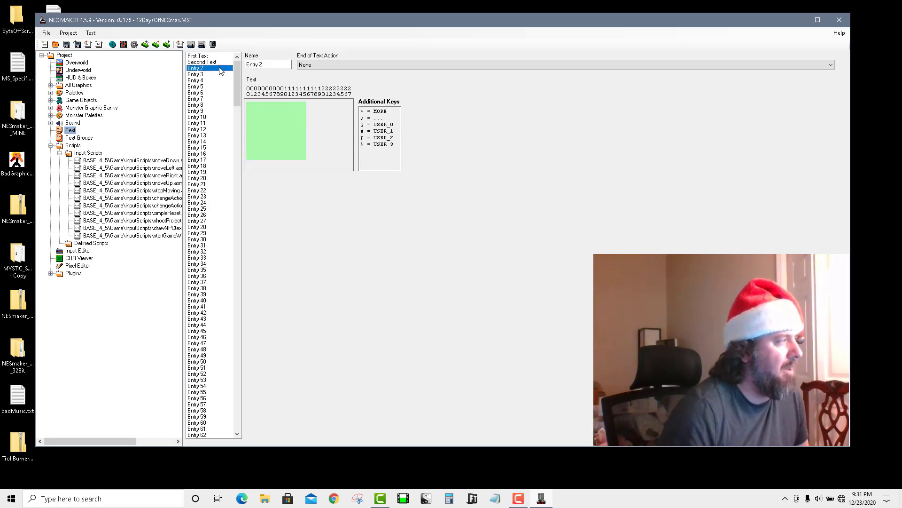
pyautogui.moveTo(284, 64); pyautogui.dragTo(250, 56)
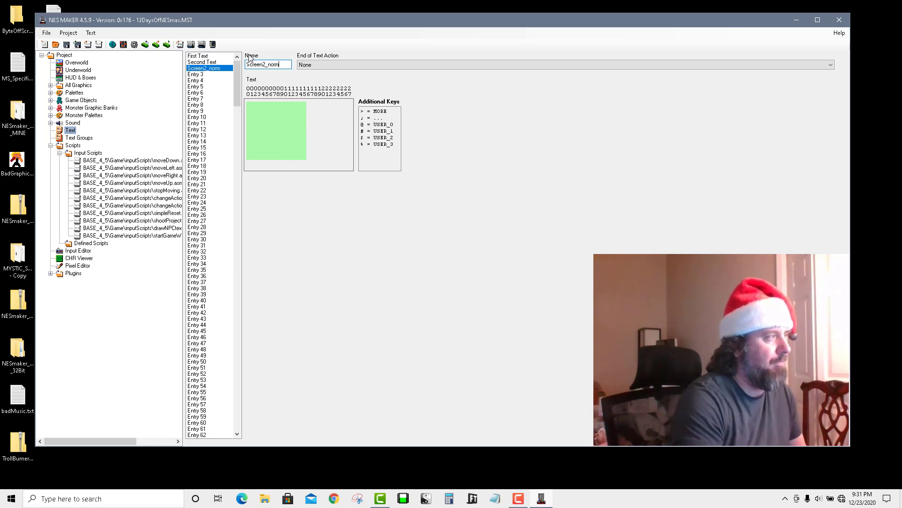
# Enter "You did not talk to my friend yet but you really really should. He will get you on the nice list!" as Screen2_norm's text
pyautogui.click(291, 136)
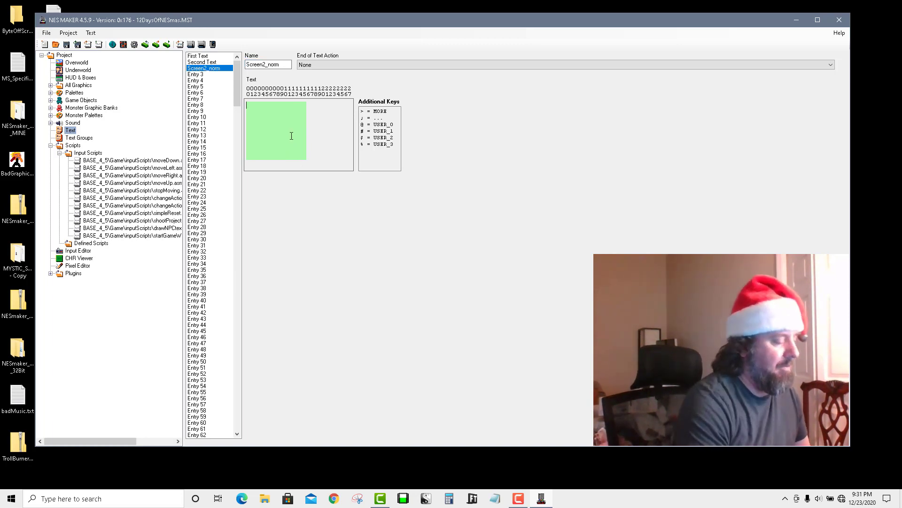
pyautogui.write('You did not talk')
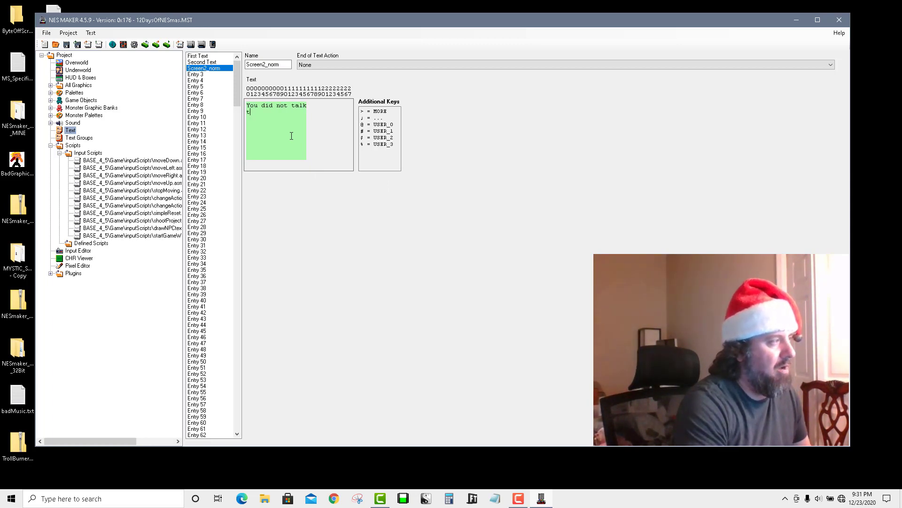
pyautogui.write('end')
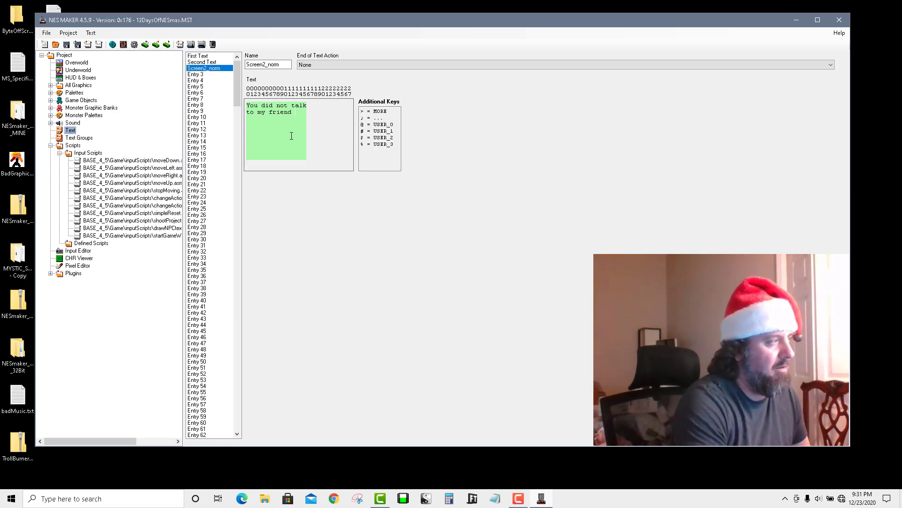
pyautogui.write(' yet')
pyautogui.press('Return')
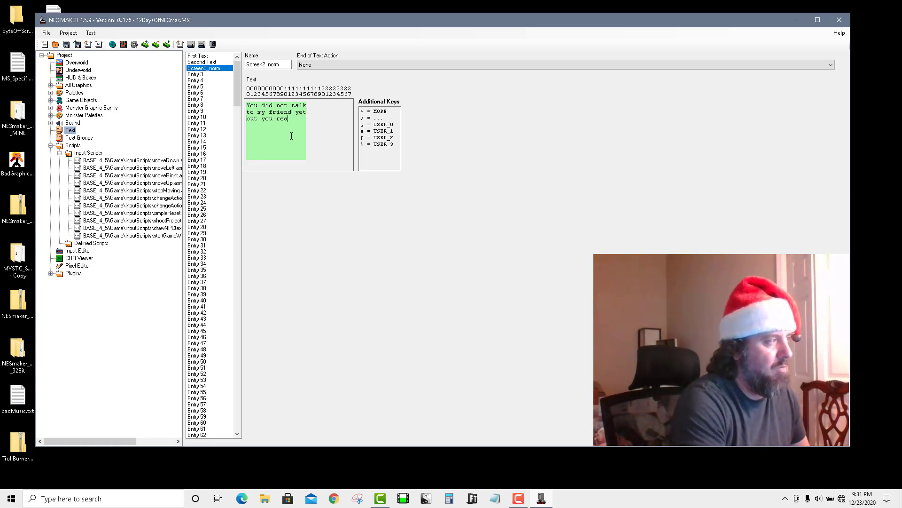
pyautogui.write('but you really really should. He will get you on the nice list!')
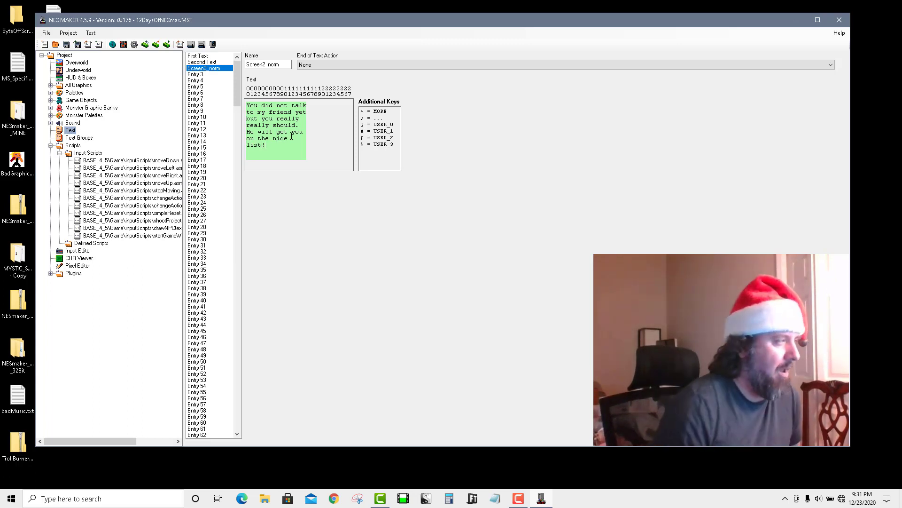
# Rename text entry Entry 3 as Screen2_trig and give it the text "Wow! You have been a good boy this year!"
pyautogui.click(218, 73)
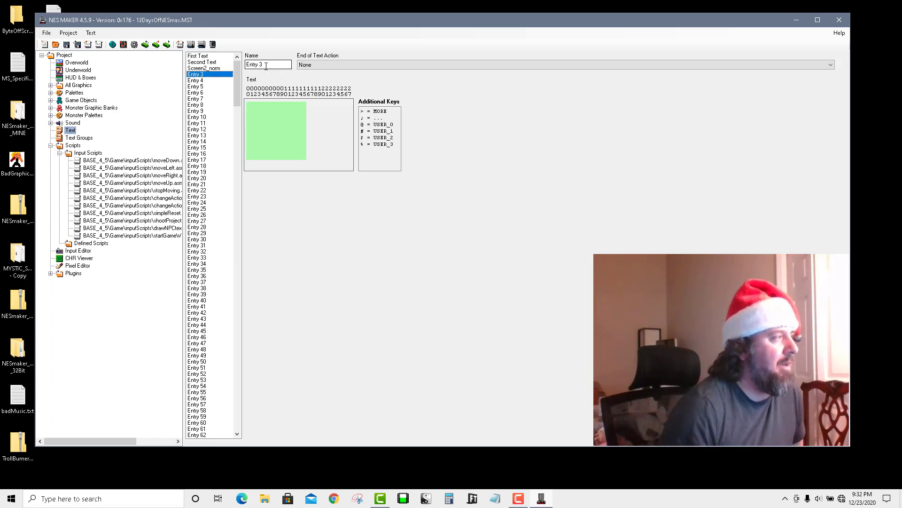
pyautogui.press('Tab')
pyautogui.write('Scree')
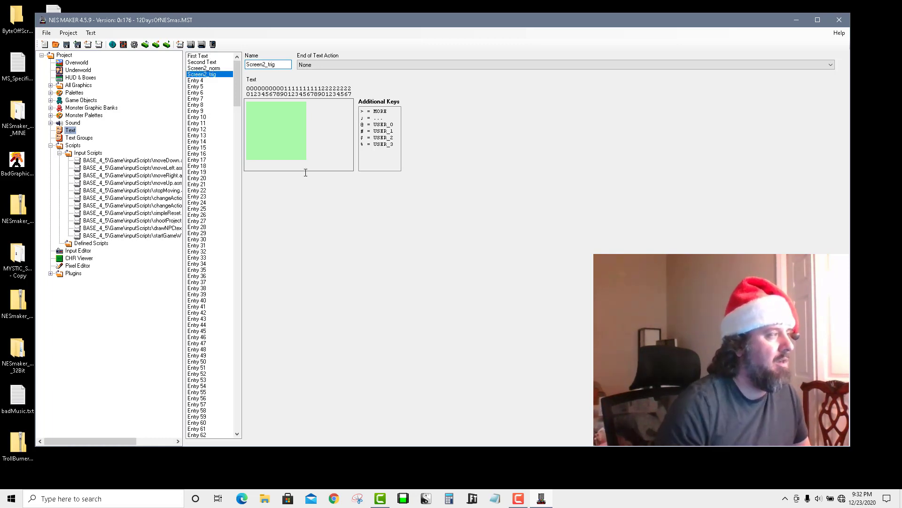
pyautogui.click(268, 122)
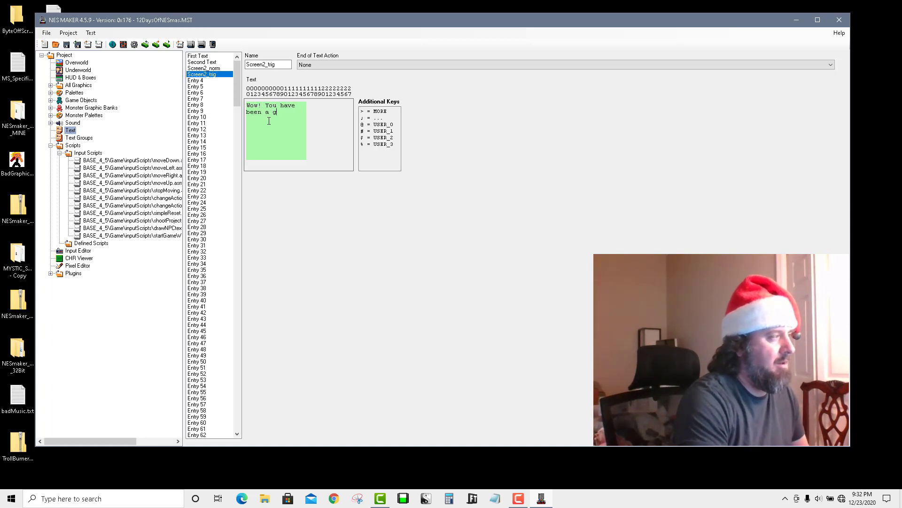
pyautogui.write('this ye')
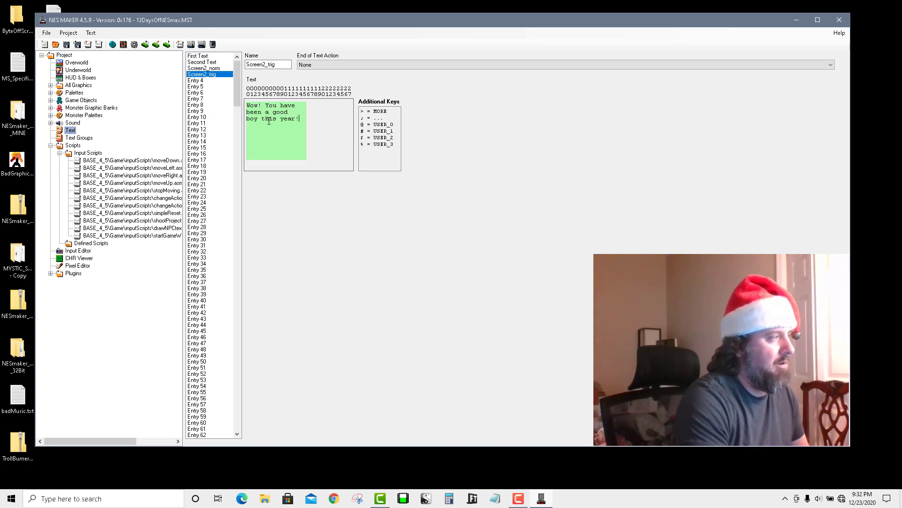
pyautogui.write('ar!')
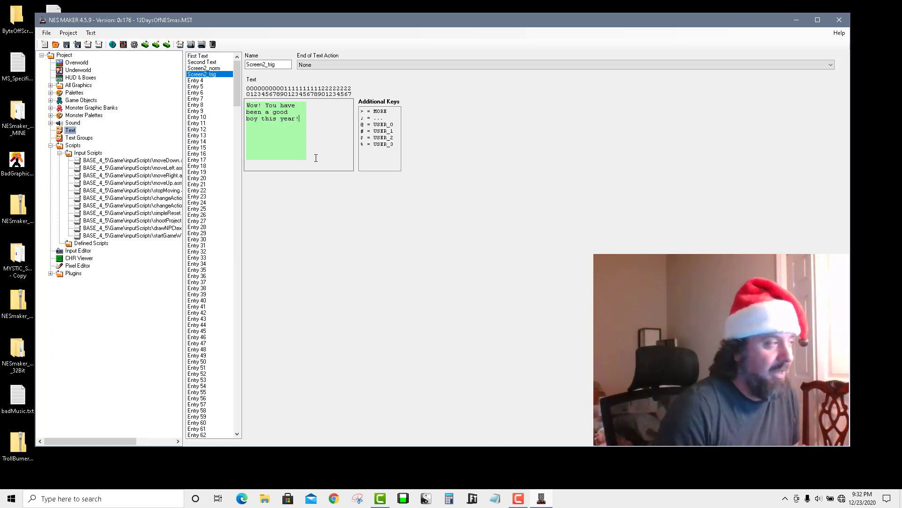
# Assign Screen2_norm as Text 1 of the SecScrNormal text group
pyautogui.click(79, 138)
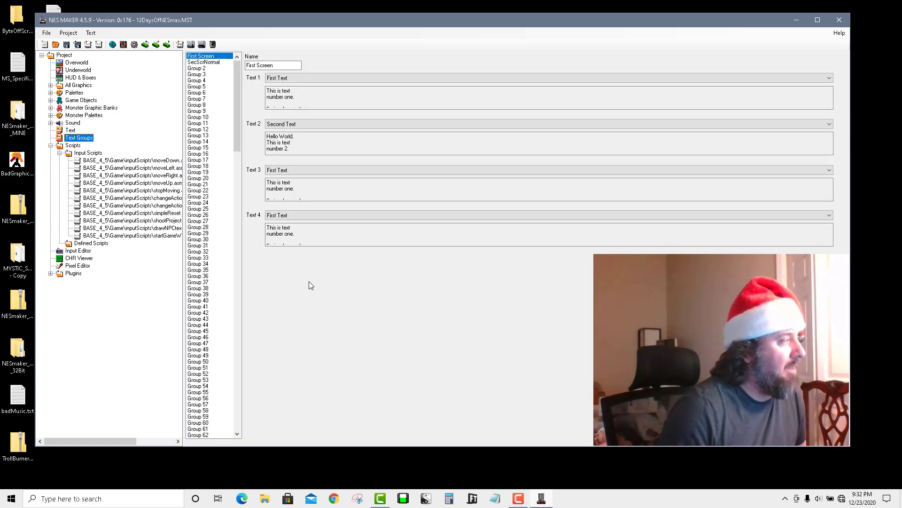
pyautogui.click(204, 62)
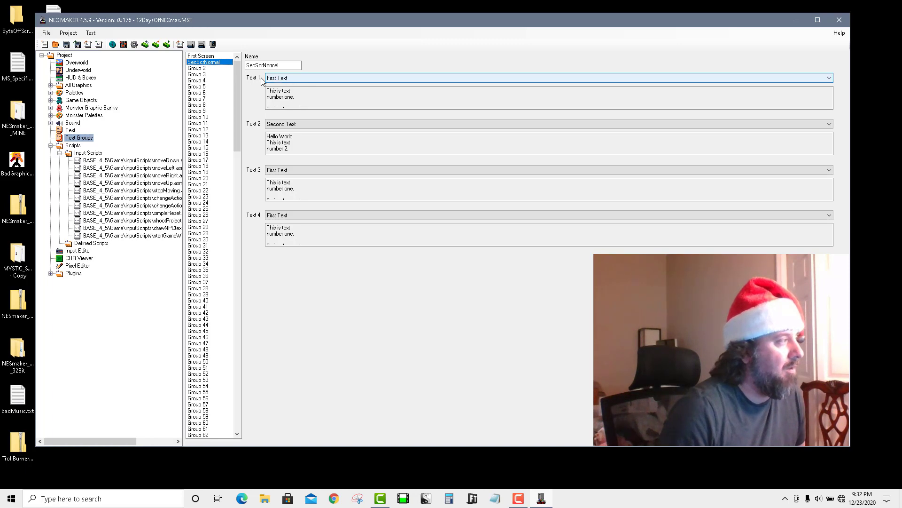
pyautogui.click(278, 78)
pyautogui.click(291, 79)
pyautogui.click(291, 78)
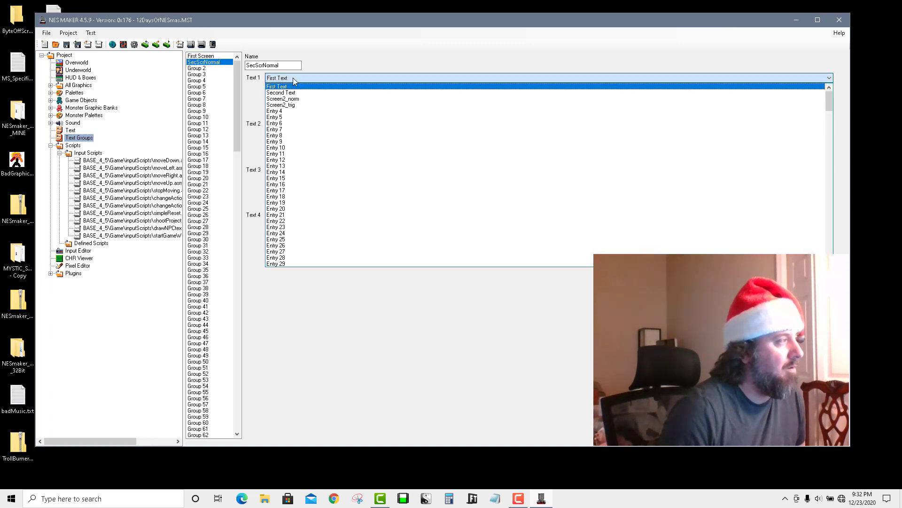
pyautogui.click(282, 99)
# Rename text group Group 2 as SecScrTrig and assign Screen2_trig as its Text 1
pyautogui.click(212, 68)
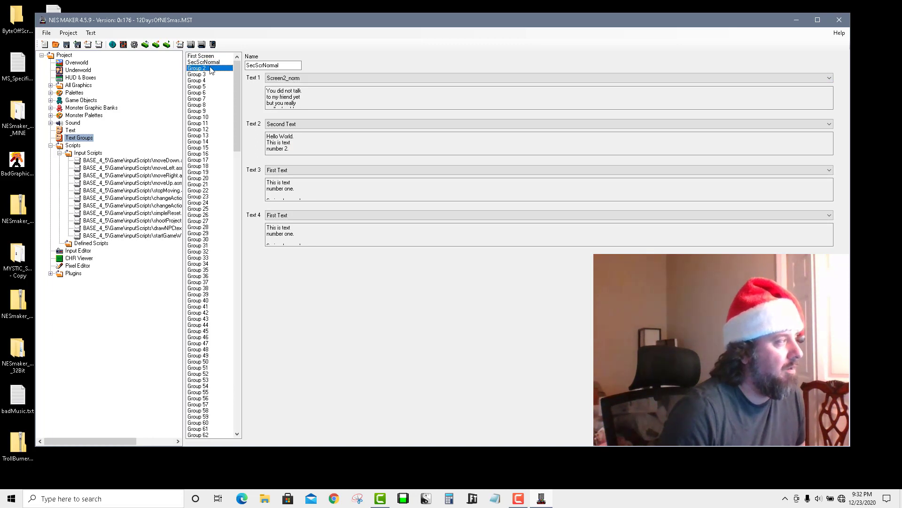
pyautogui.press('Tab')
pyautogui.write('Sec')
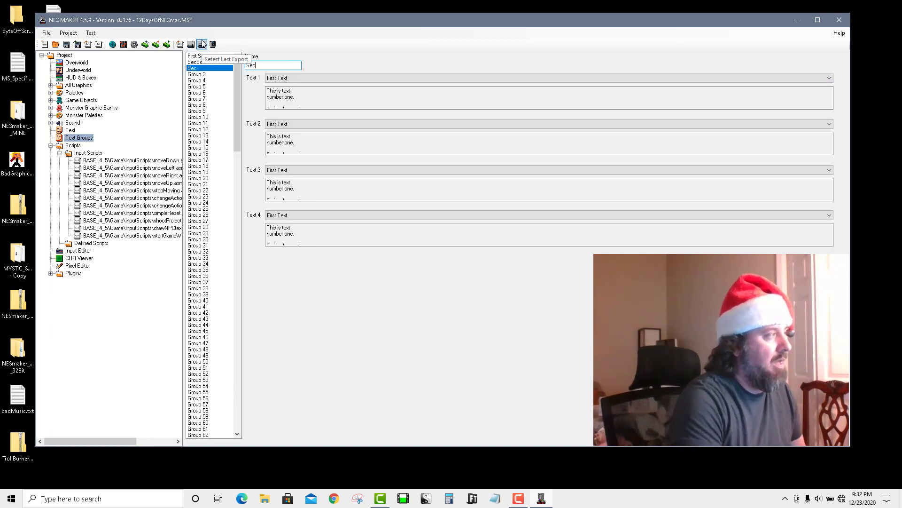
pyautogui.write('ScrTrig')
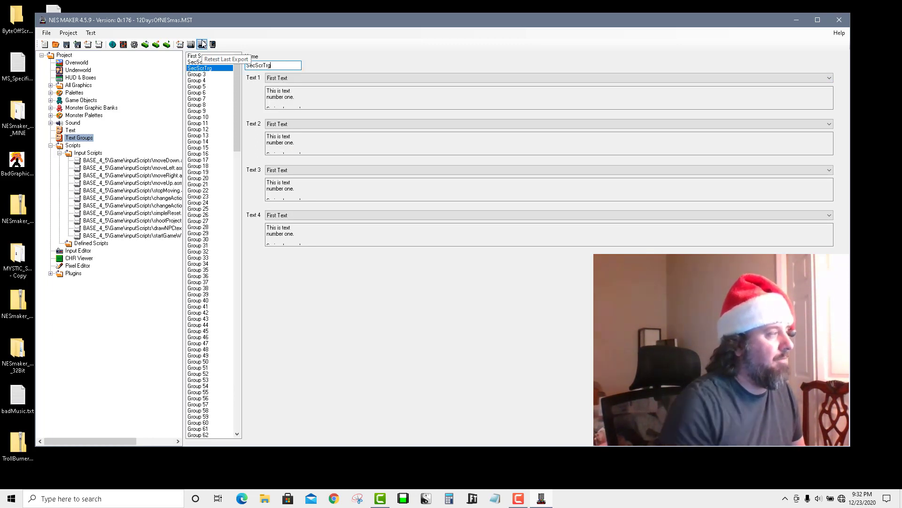
pyautogui.click(328, 78)
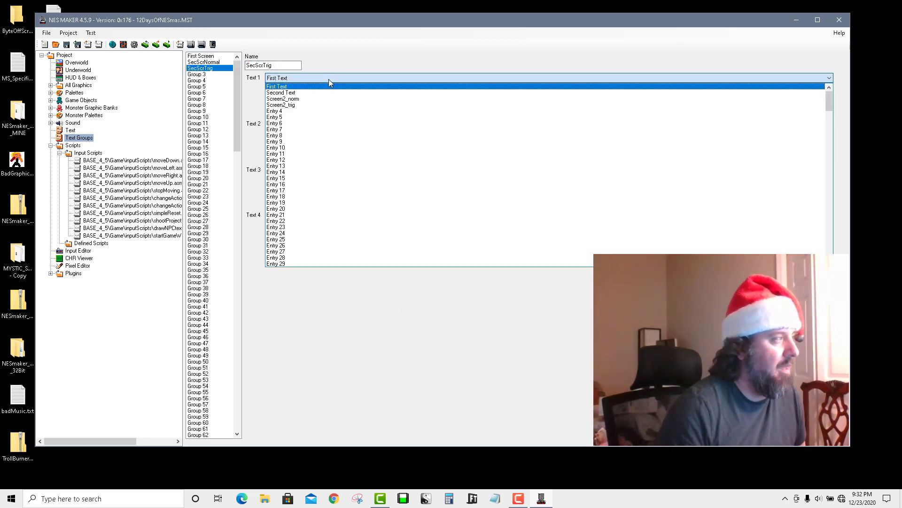
pyautogui.click(284, 106)
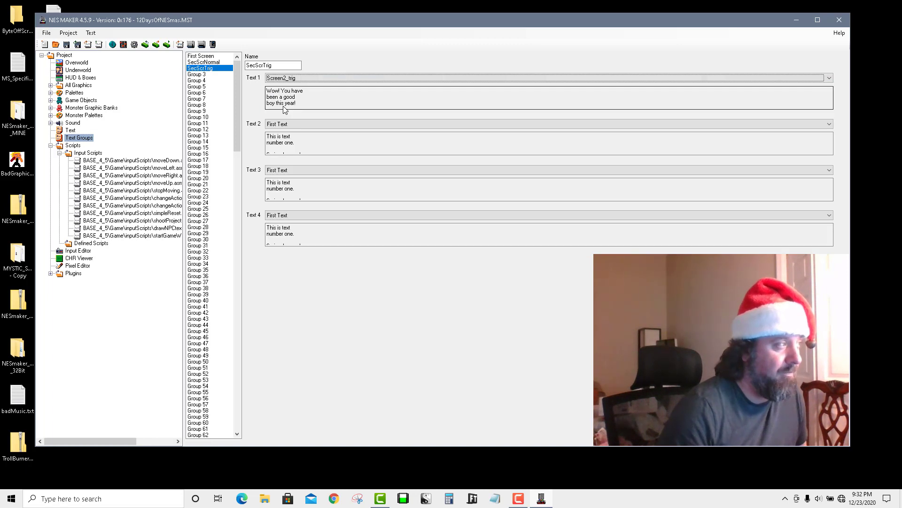
# Compare the Text 1 messages of the SecScrNormal and SecScrTrig text groups
pyautogui.click(195, 62)
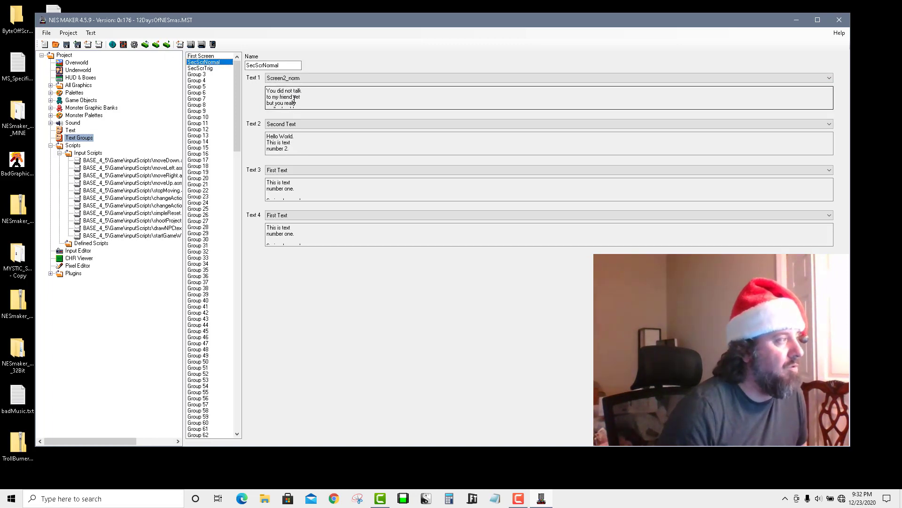
pyautogui.moveTo(284, 94)
pyautogui.mouseDown()
pyautogui.moveTo(294, 111)
pyautogui.moveTo(296, 97)
pyautogui.mouseUp()
pyautogui.click(221, 69)
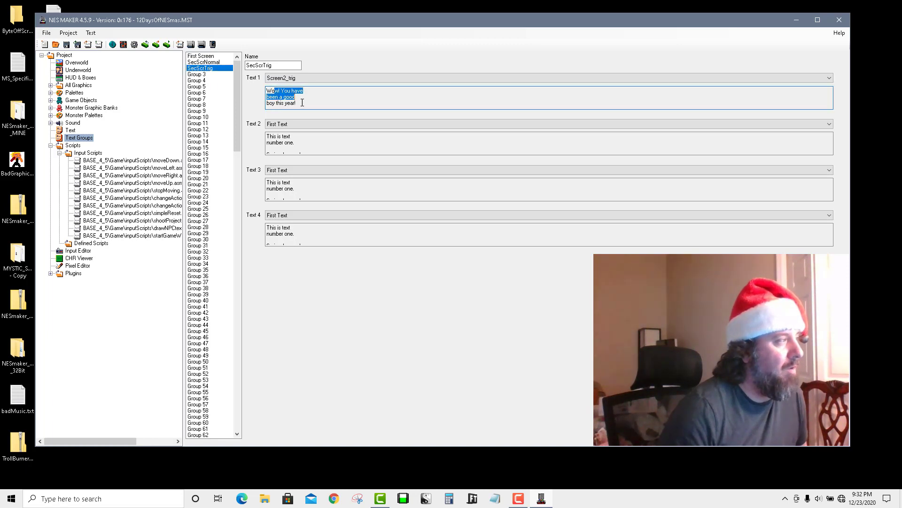
pyautogui.click(302, 103)
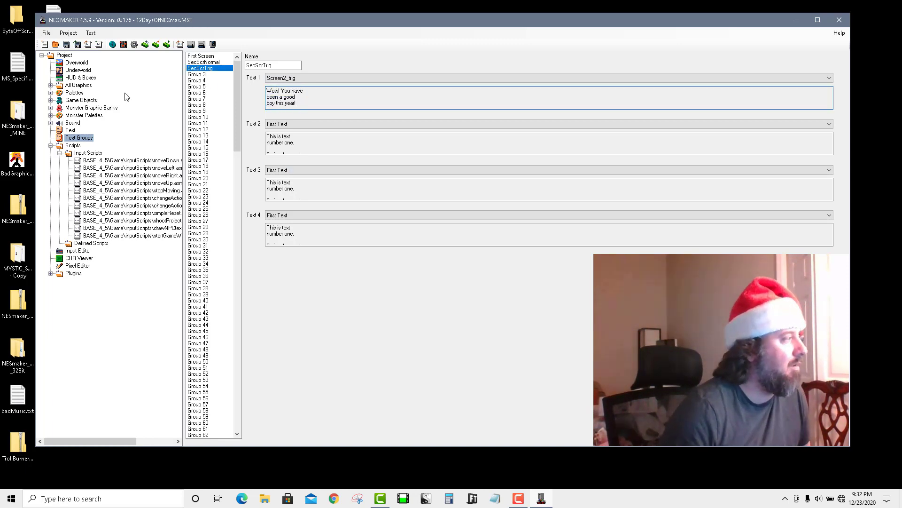
# In the screen details of the overworld screen showing a 2, choose SecScrNormal as the NPC day group
pyautogui.click(77, 62)
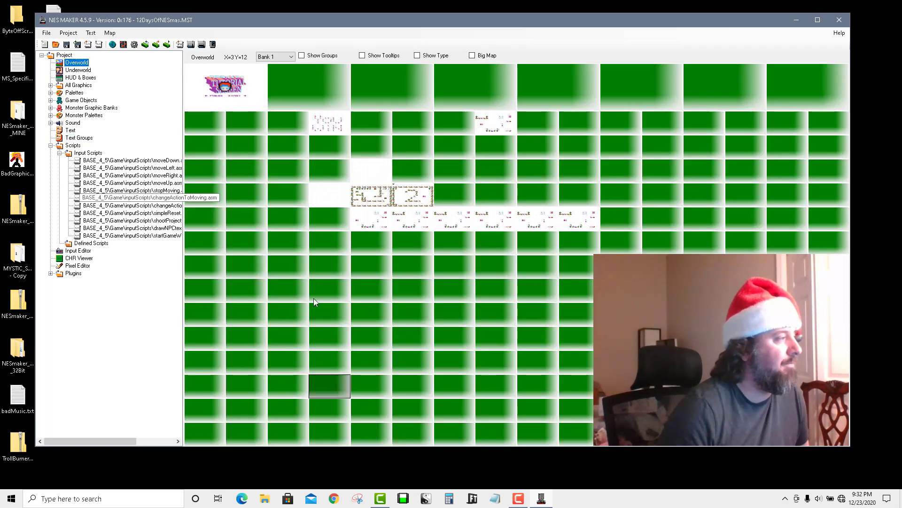
pyautogui.doubleClick(401, 198)
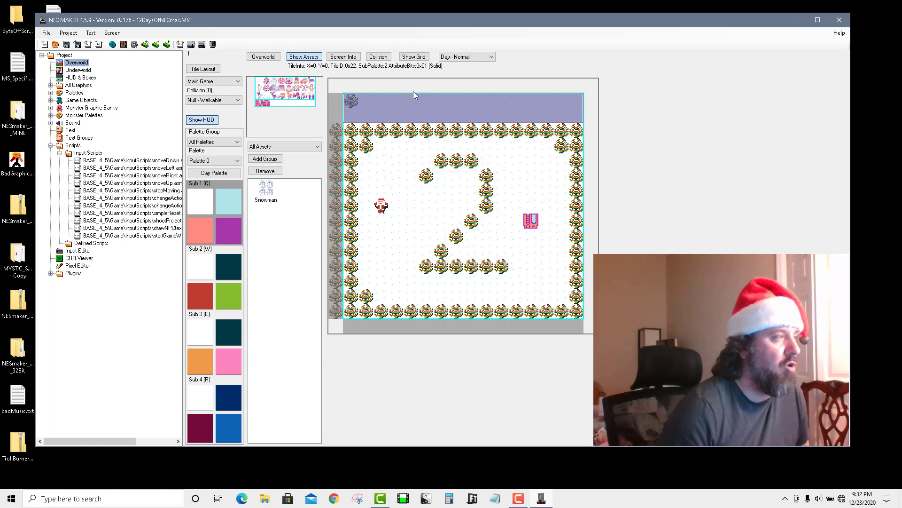
pyautogui.click(345, 57)
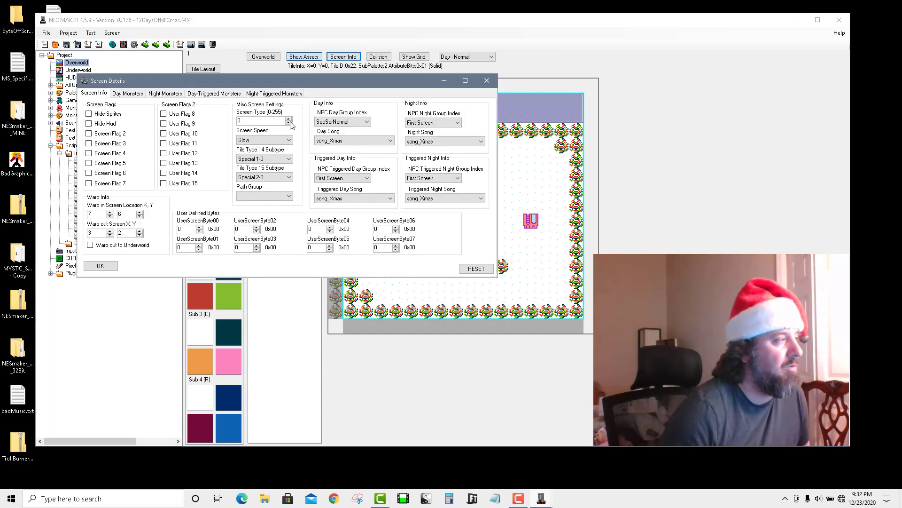
pyautogui.click(352, 122)
pyautogui.click(345, 131)
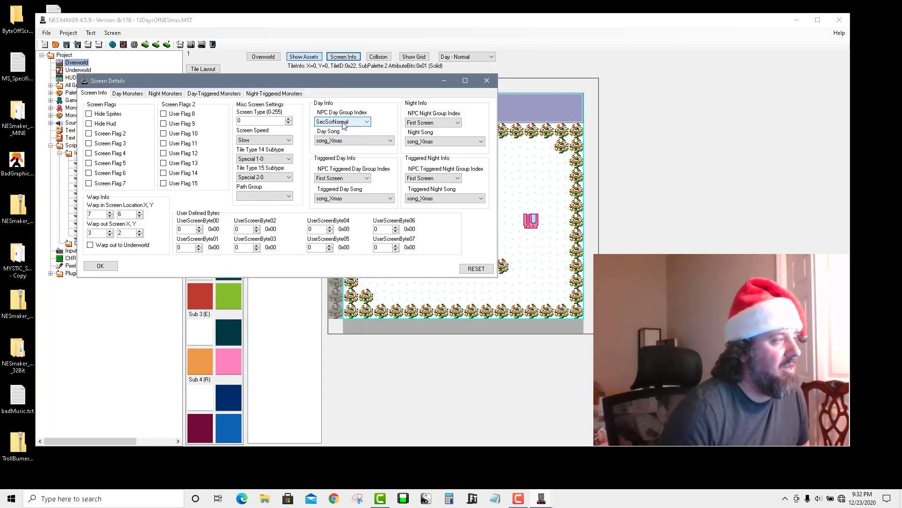
# Reselect SecScrNormal as the NPC day group of the screen showing a 2 and apply the screen details
pyautogui.click(352, 122)
pyautogui.moveTo(368, 142); pyautogui.dragTo(367, 122)
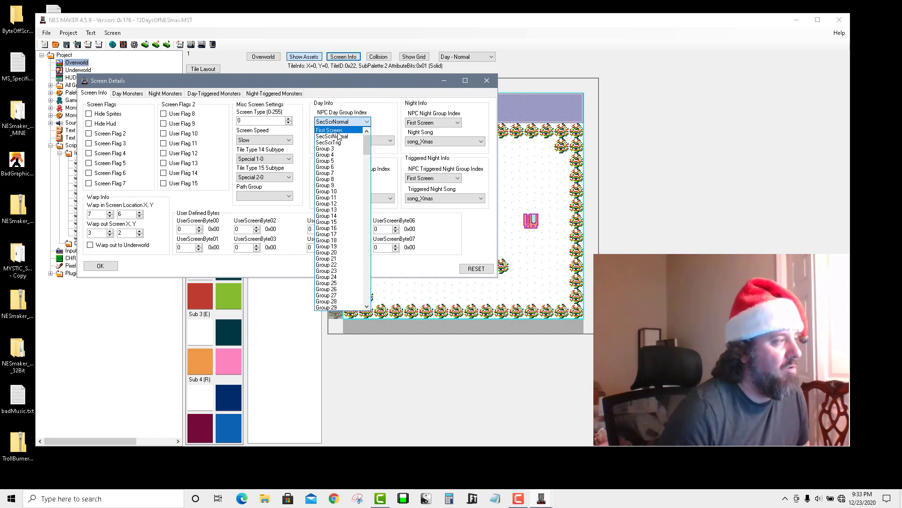
pyautogui.click(338, 137)
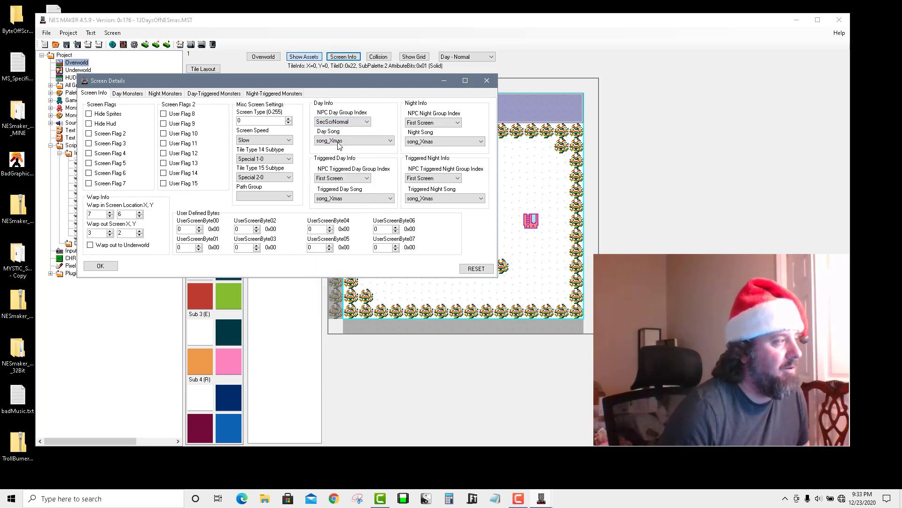
pyautogui.click(104, 266)
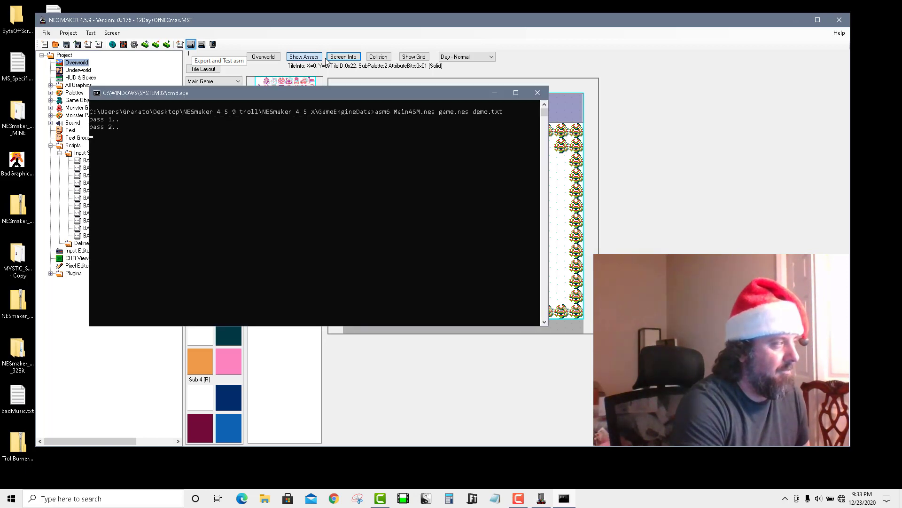
# Export and test the game, walking to the second screen to read Santa's normal-state message, and close the emulator
pyautogui.press('Return')
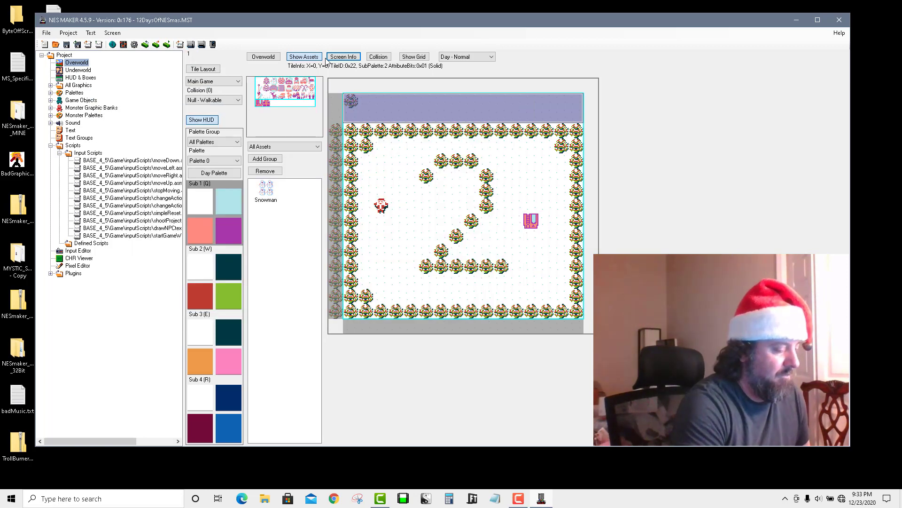
pyautogui.press('Return')
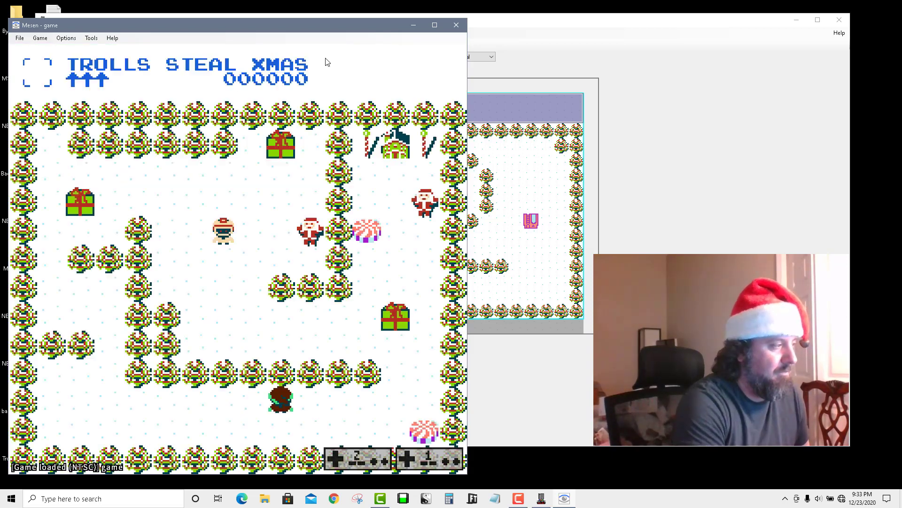
pyautogui.press('Down')
pyautogui.press('Down')
pyautogui.press('Right')
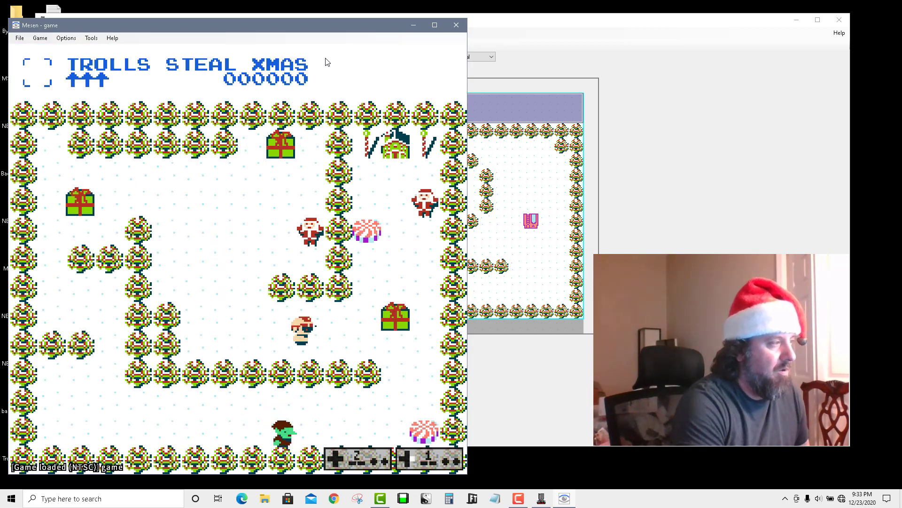
pyautogui.press('Up')
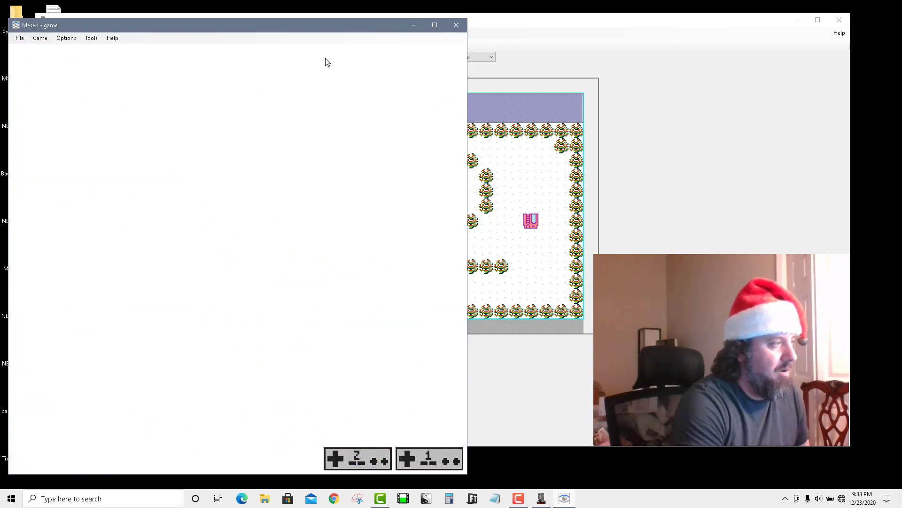
pyautogui.press('Down')
pyautogui.press('Left')
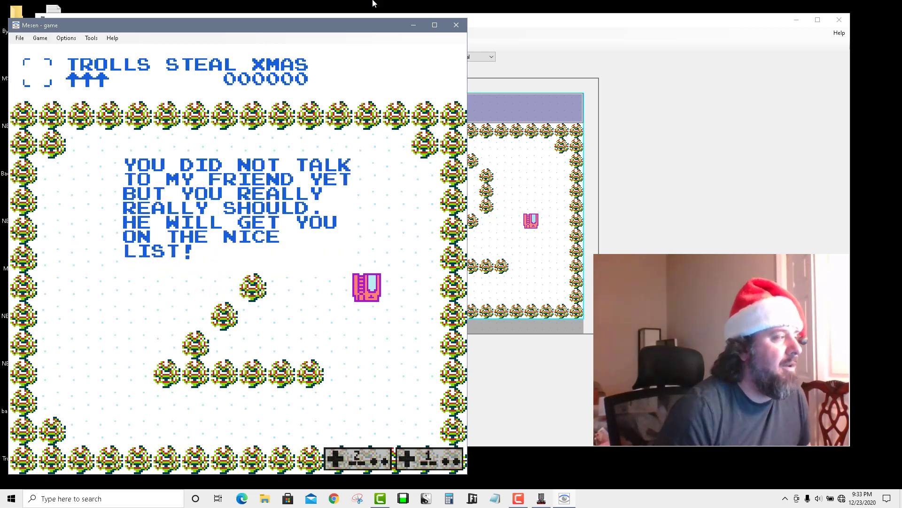
pyautogui.click(451, 29)
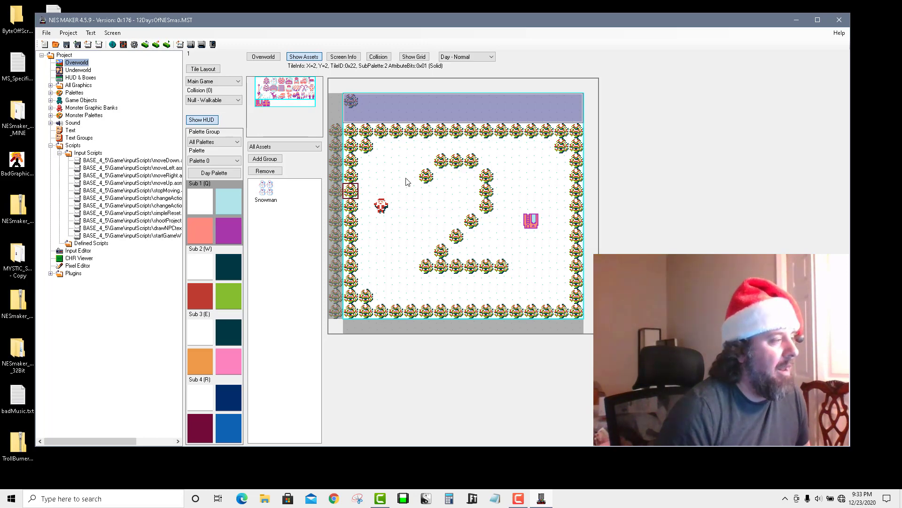
# Set the screen type of the screen showing a 2 to 1 and review the first screen's details
pyautogui.click(348, 57)
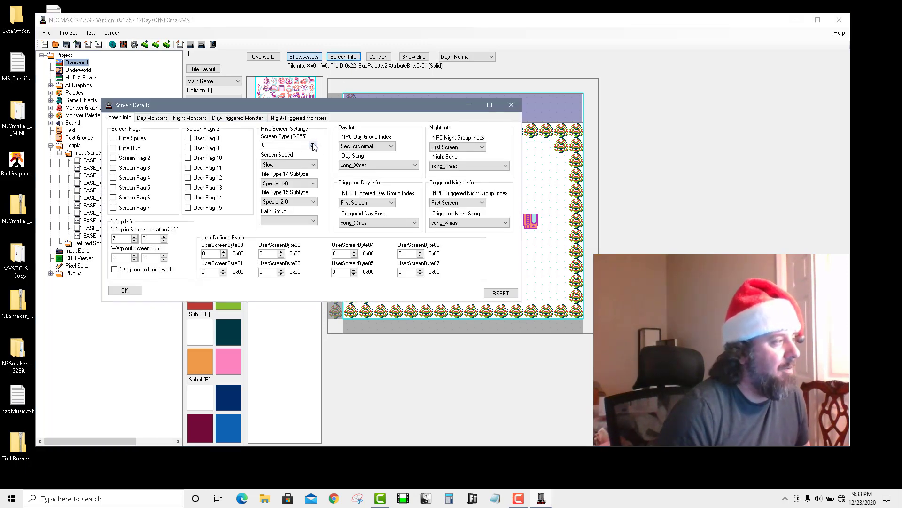
pyautogui.click(124, 290)
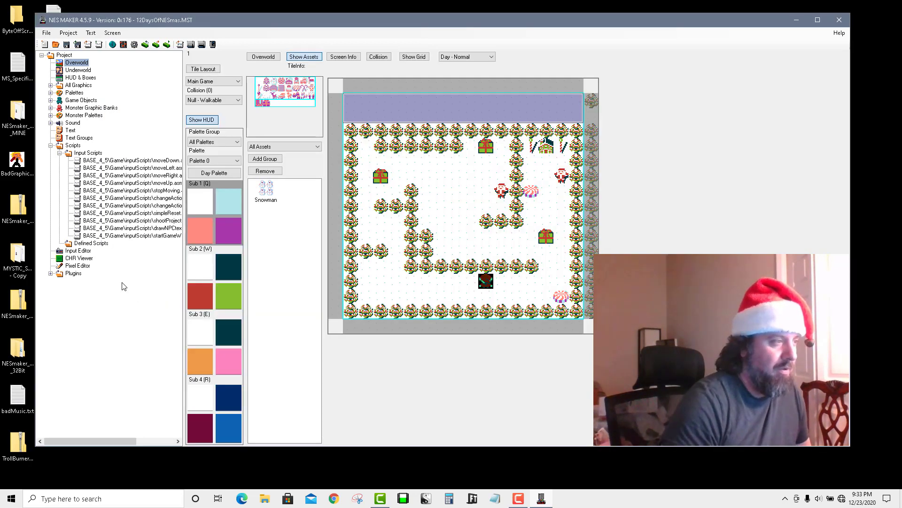
pyautogui.click(341, 56)
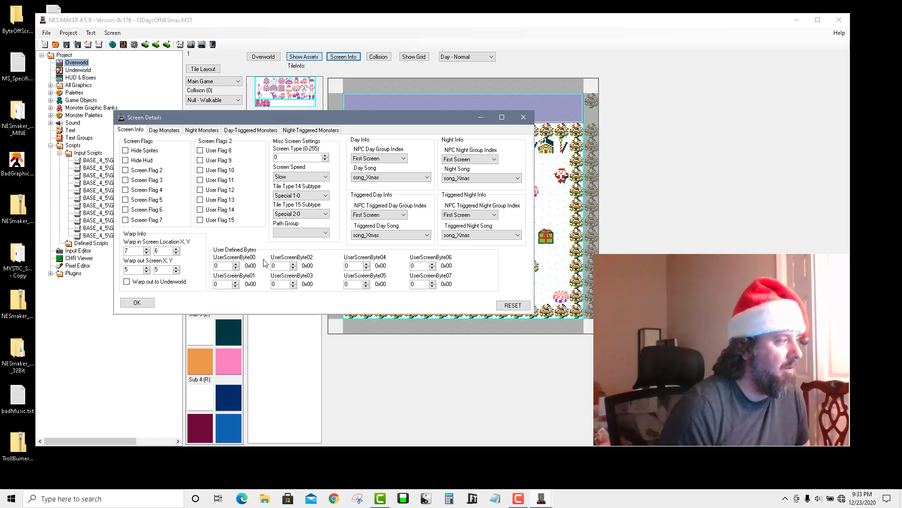
pyautogui.click(149, 302)
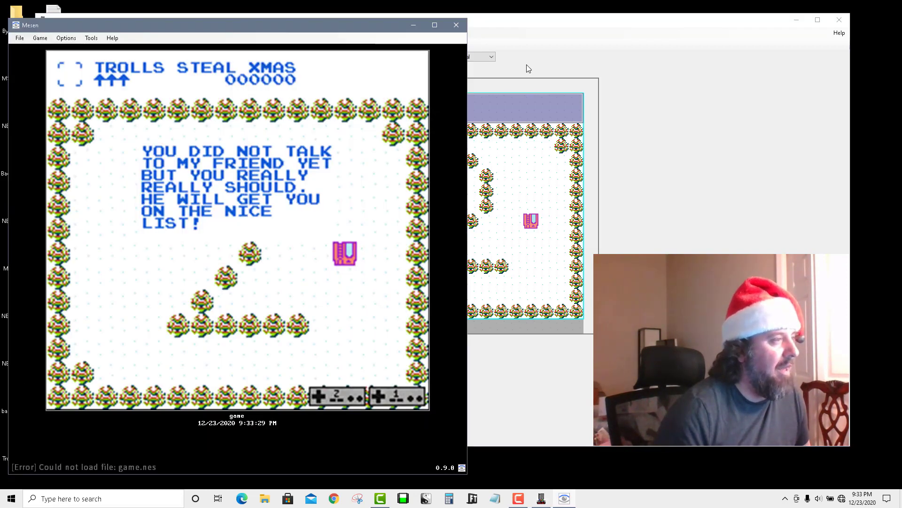
# Close the emulator and check in the initial data which screen types are triggered
pyautogui.click(456, 25)
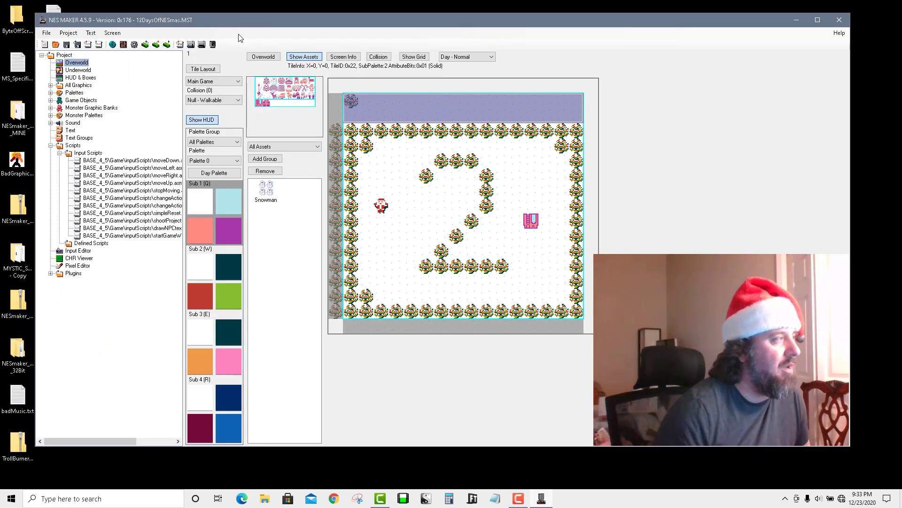
pyautogui.click(104, 49)
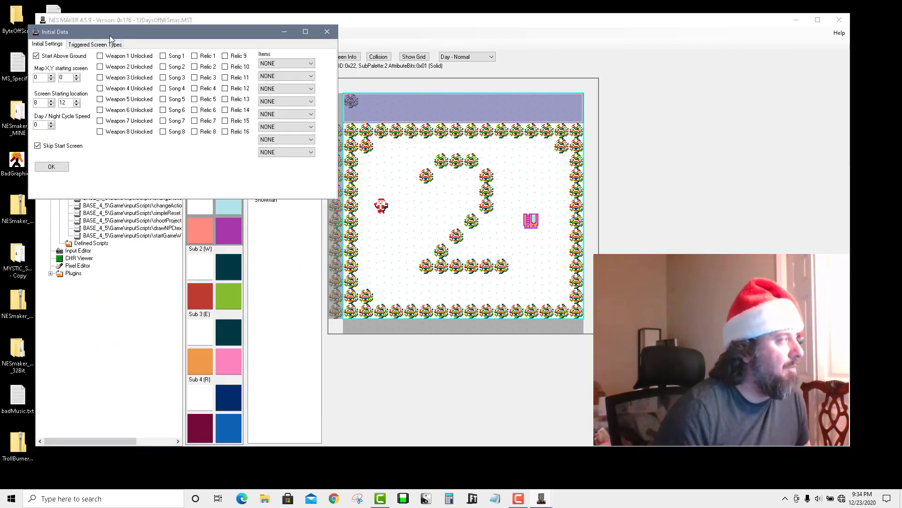
pyautogui.click(118, 71)
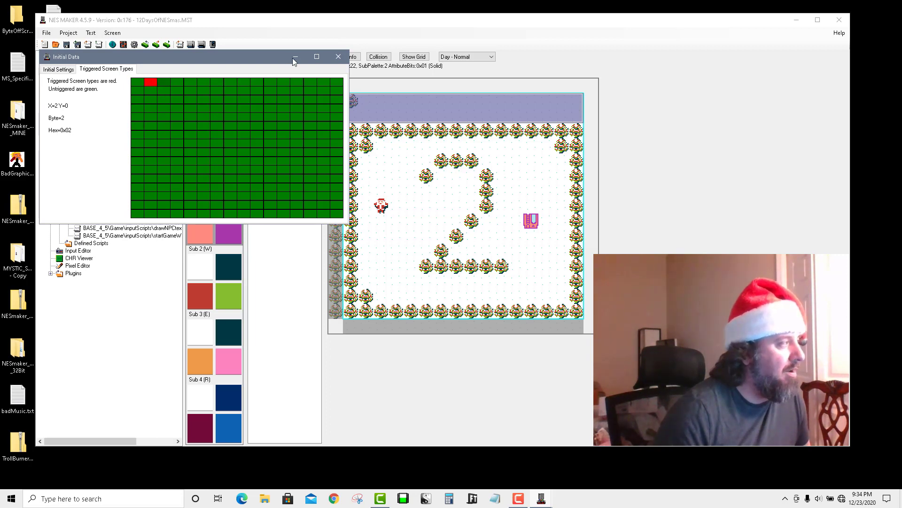
pyautogui.click(338, 57)
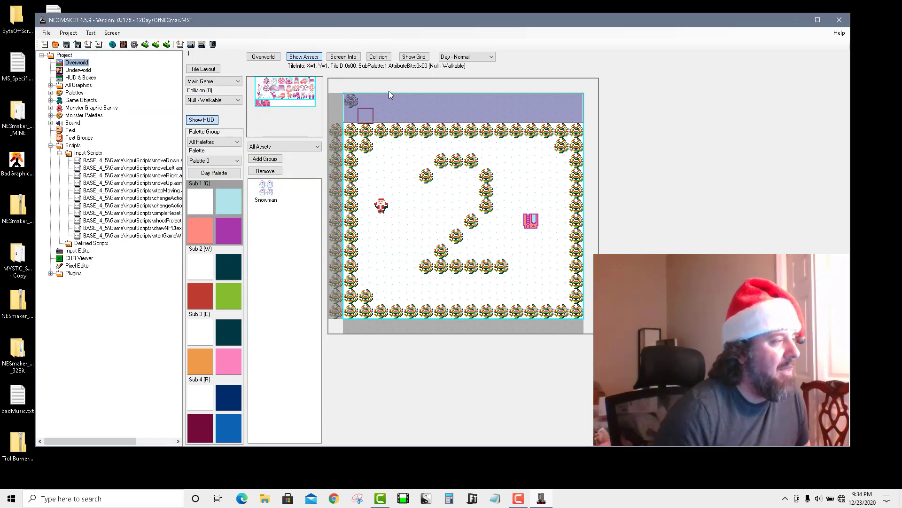
# Switch the screen showing a 2 to the Day - Triggered state and set its day-triggered monster group to AllTroll1s
pyautogui.click(459, 59)
pyautogui.click(459, 72)
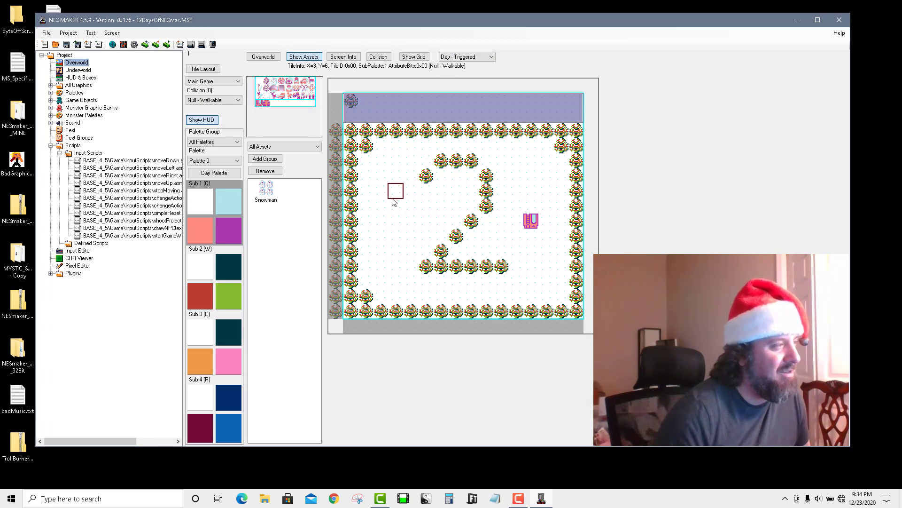
pyautogui.click(481, 59)
pyautogui.click(458, 71)
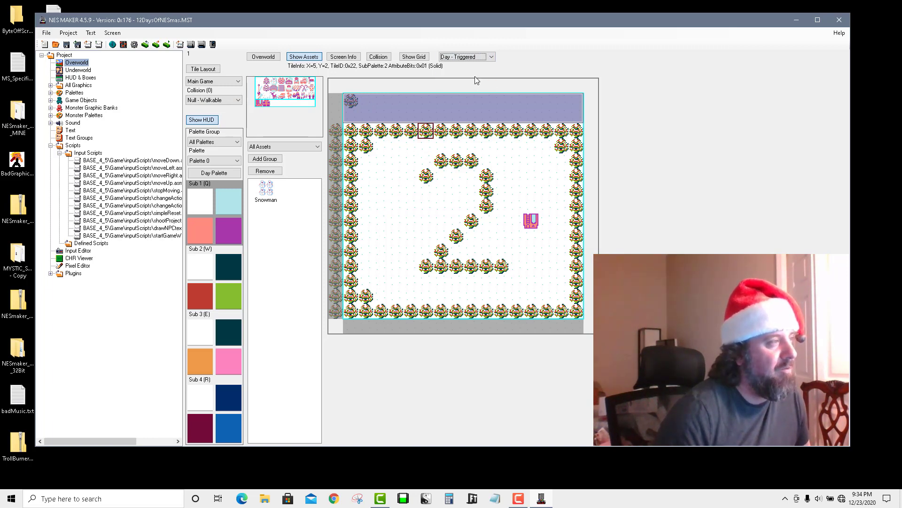
pyautogui.rightClick(380, 213)
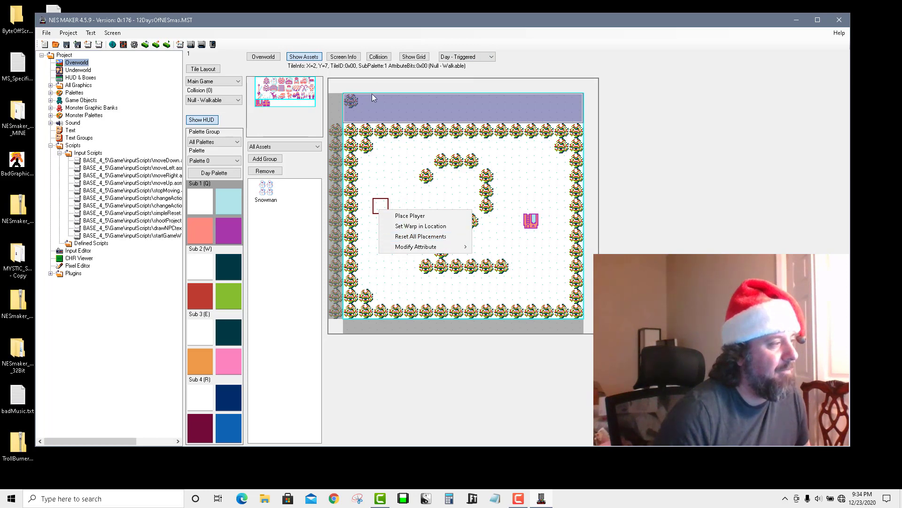
pyautogui.click(345, 57)
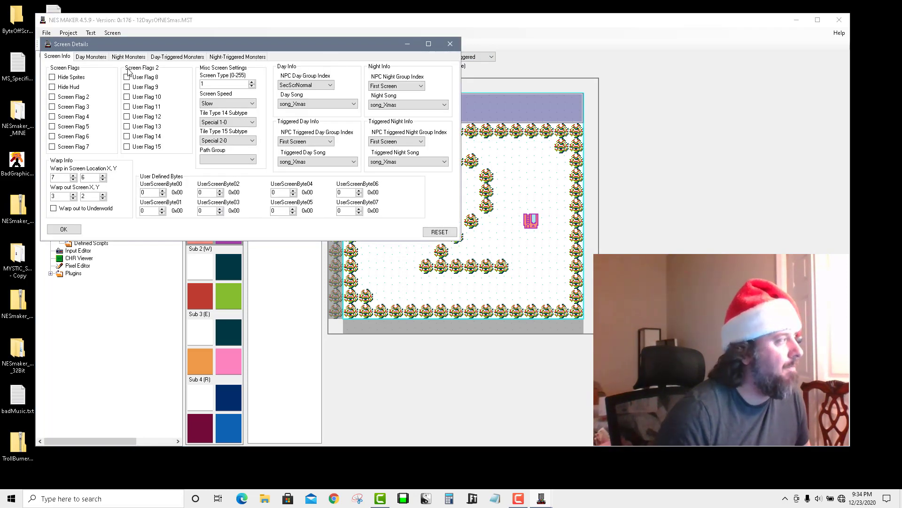
pyautogui.click(166, 57)
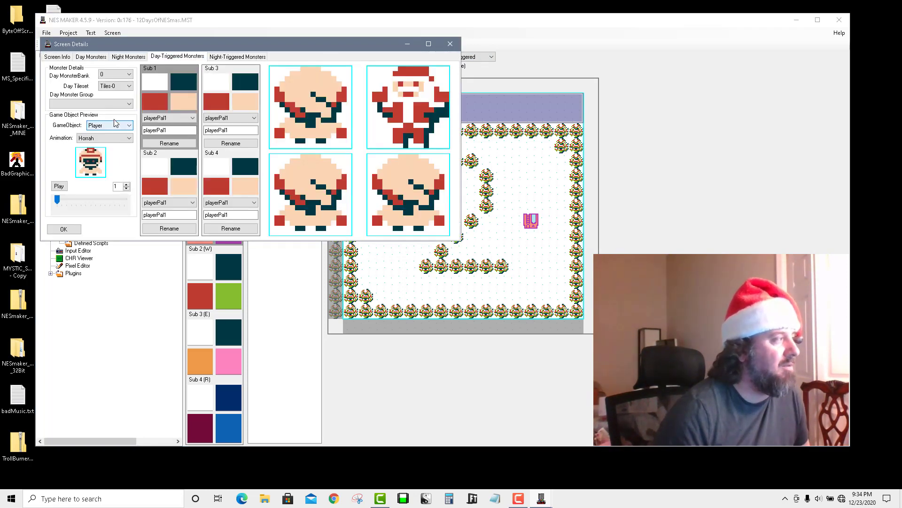
pyautogui.click(113, 103)
pyautogui.click(112, 112)
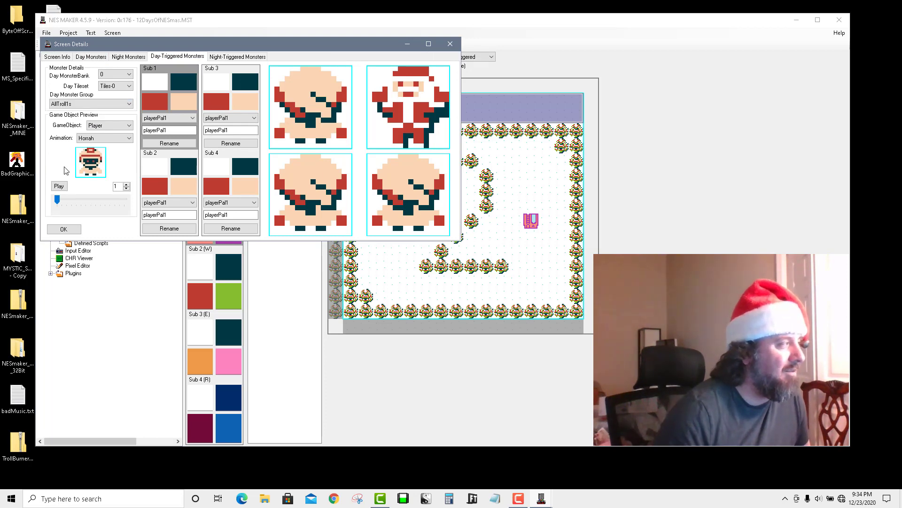
pyautogui.click(64, 229)
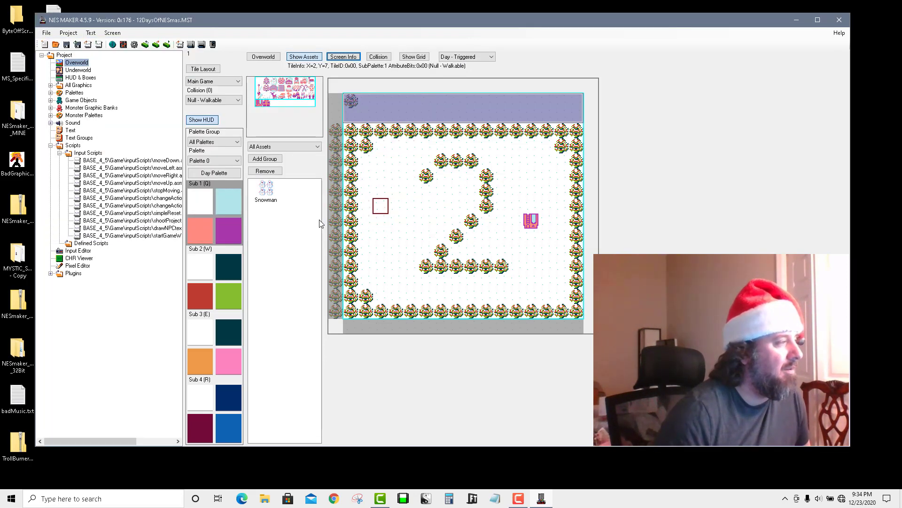
# Place the Santa monster as Monster 1 on the open tile at X=2, Y=7 in the day-triggered state
pyautogui.rightClick(383, 209)
pyautogui.moveTo(407, 259)
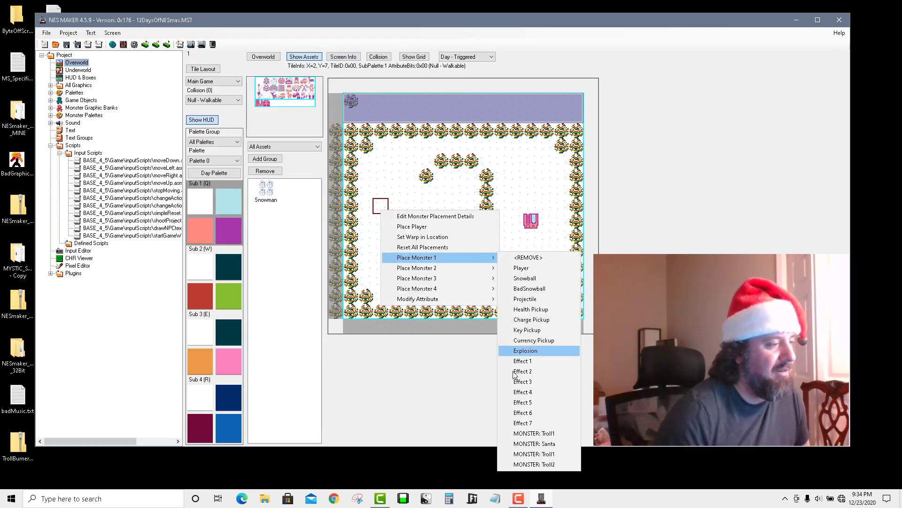
pyautogui.click(536, 444)
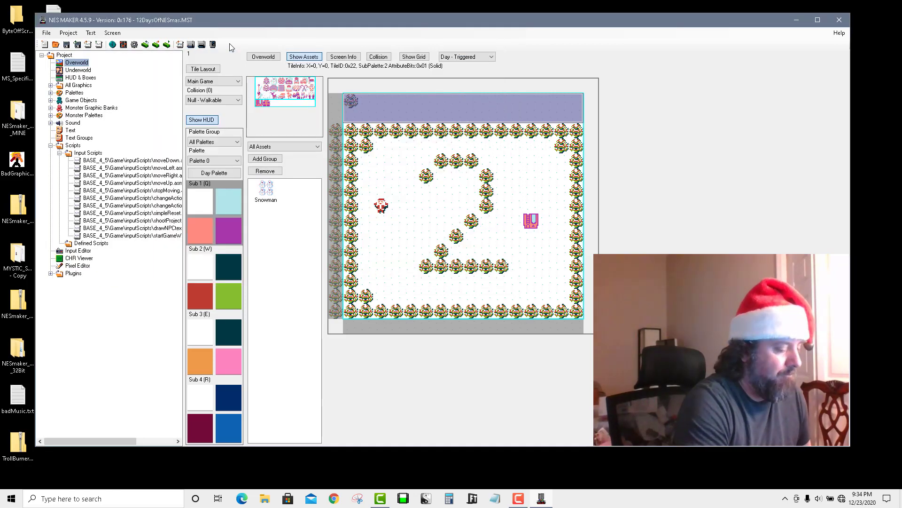
# Test the game again, talking to Santa on the triggered second screen and paging through his text, and close the emulator
pyautogui.press('Return')
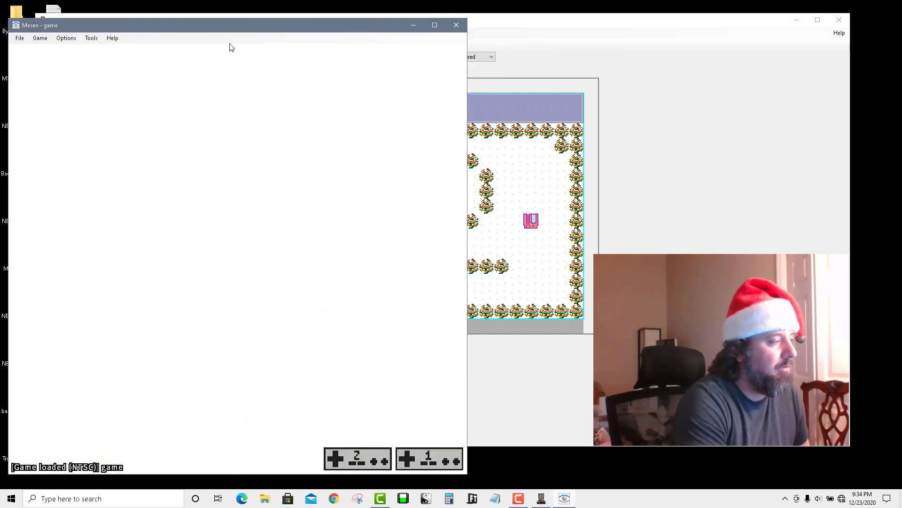
pyautogui.press('Down')
pyautogui.press('Right')
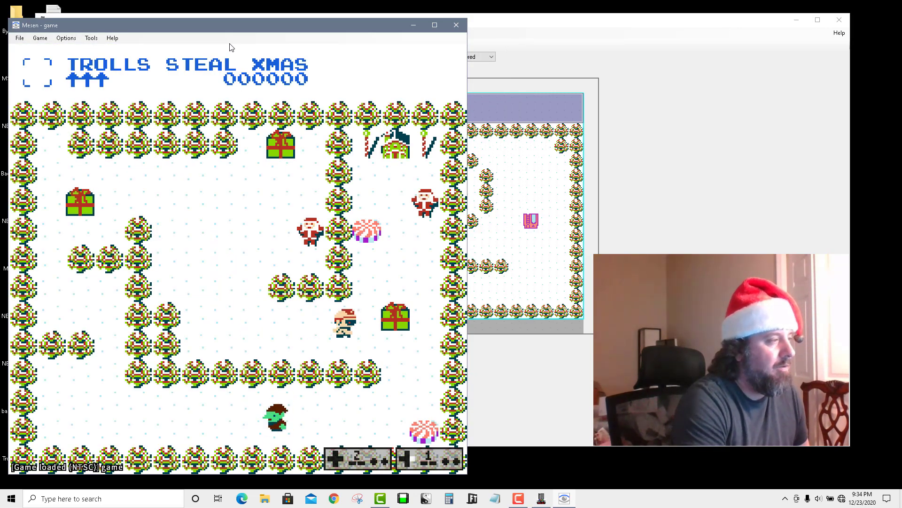
pyautogui.press('Up')
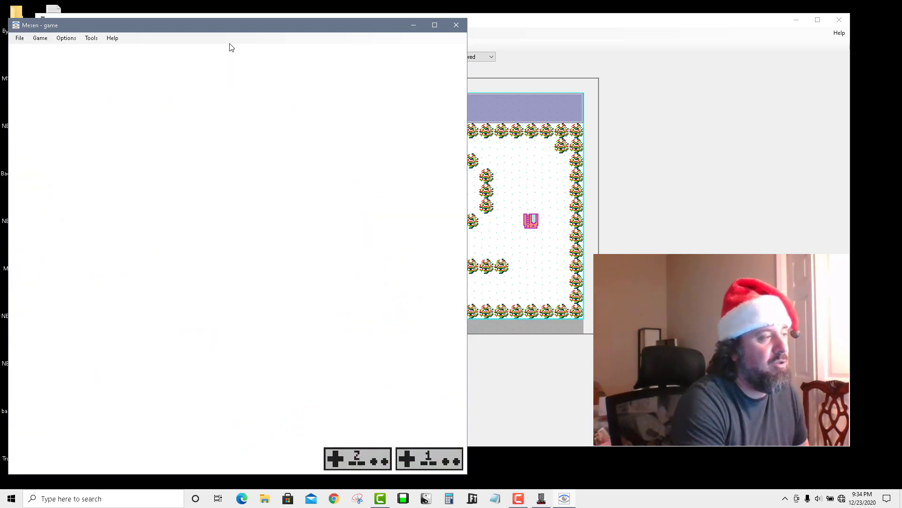
pyautogui.press('Left')
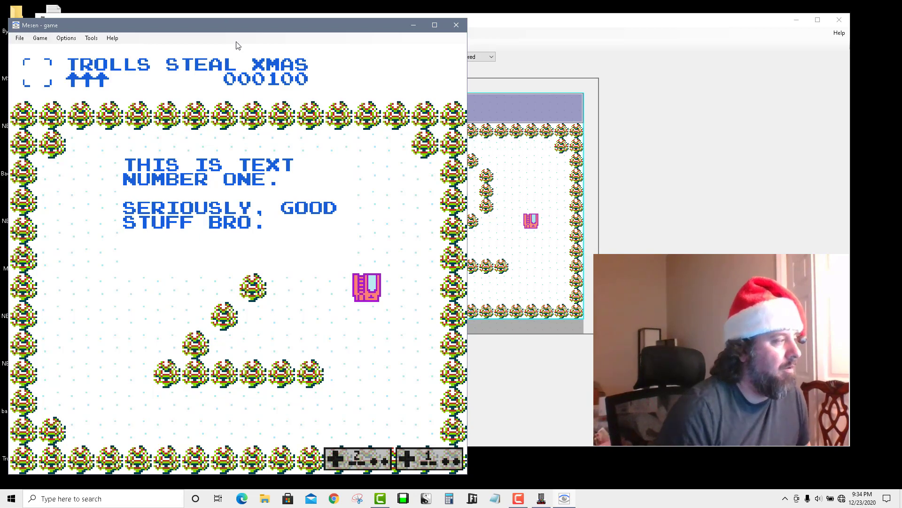
pyautogui.press('s')
pyautogui.press('s')
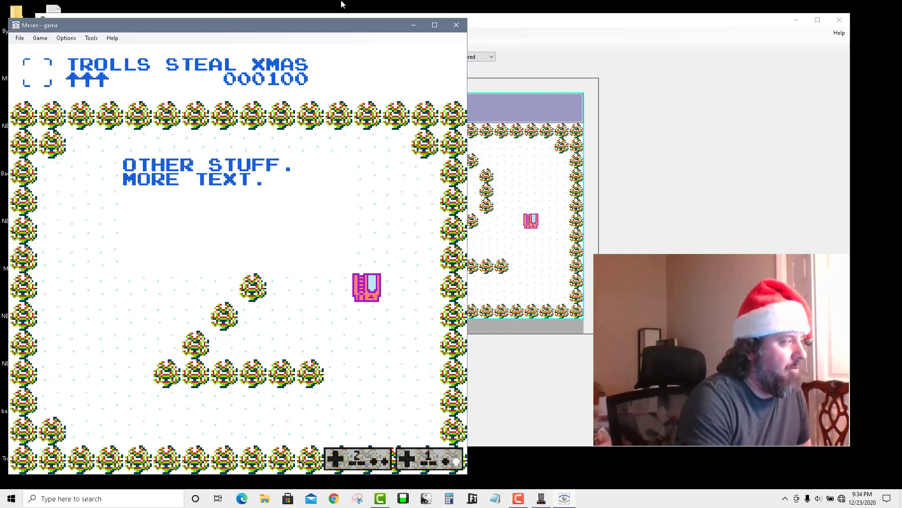
pyautogui.press('s')
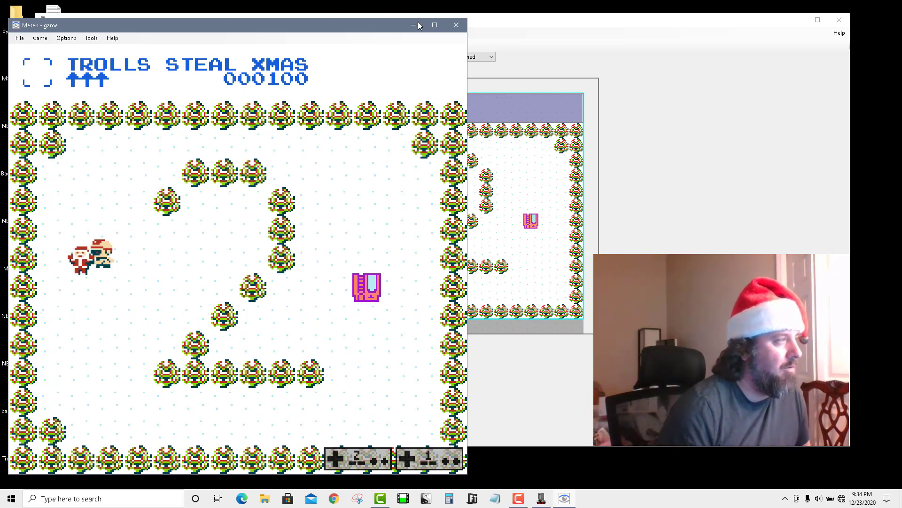
pyautogui.click(450, 26)
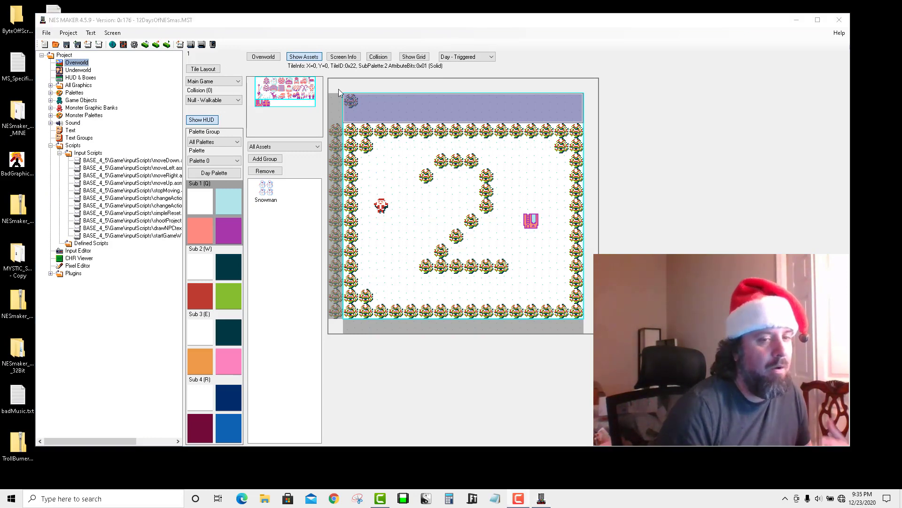
# Set the second screen's NPC Triggered Day Group Index to SecScrTrig in its screen details
pyautogui.click(340, 57)
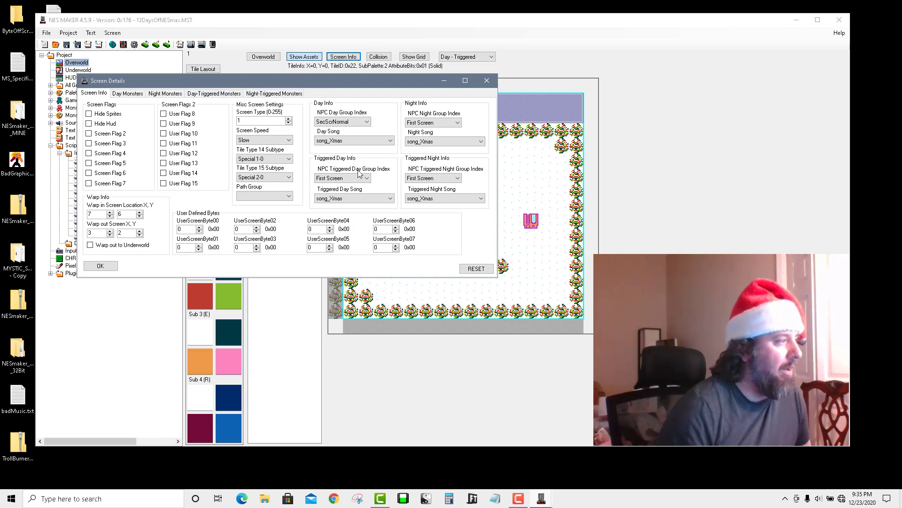
pyautogui.click(336, 179)
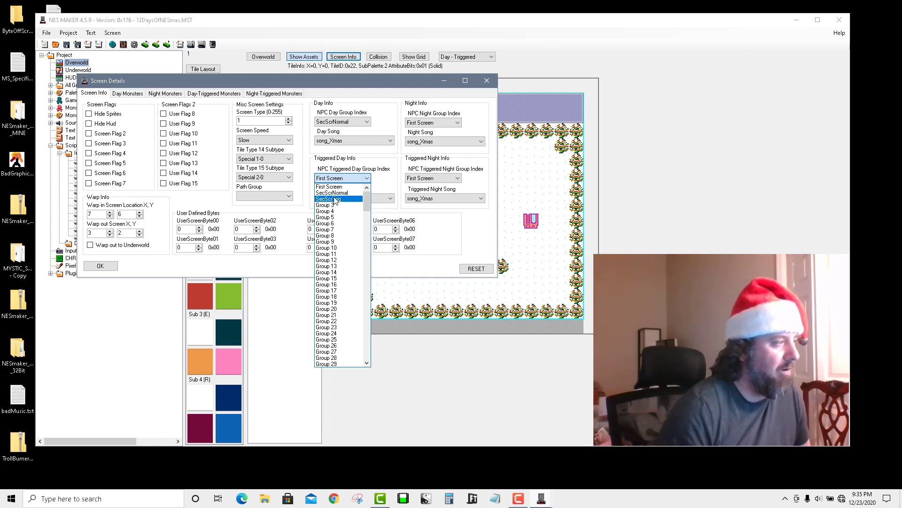
pyautogui.click(335, 200)
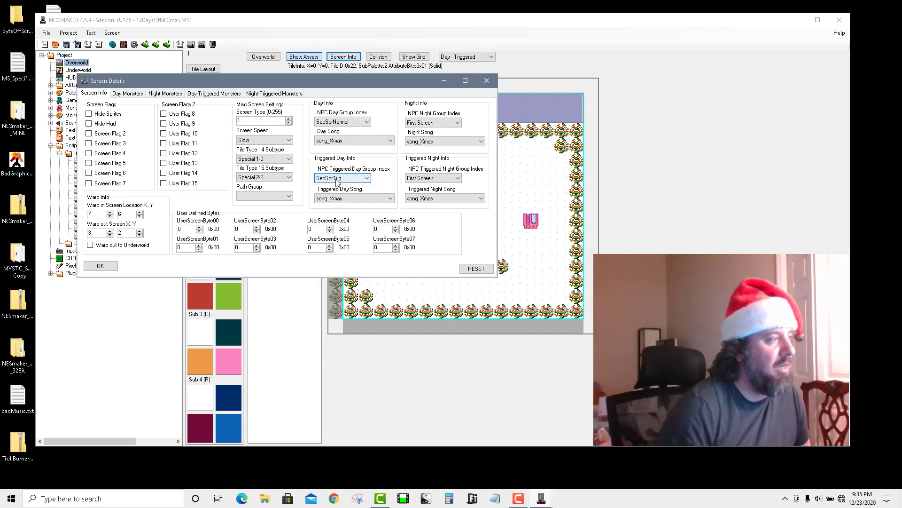
pyautogui.click(101, 266)
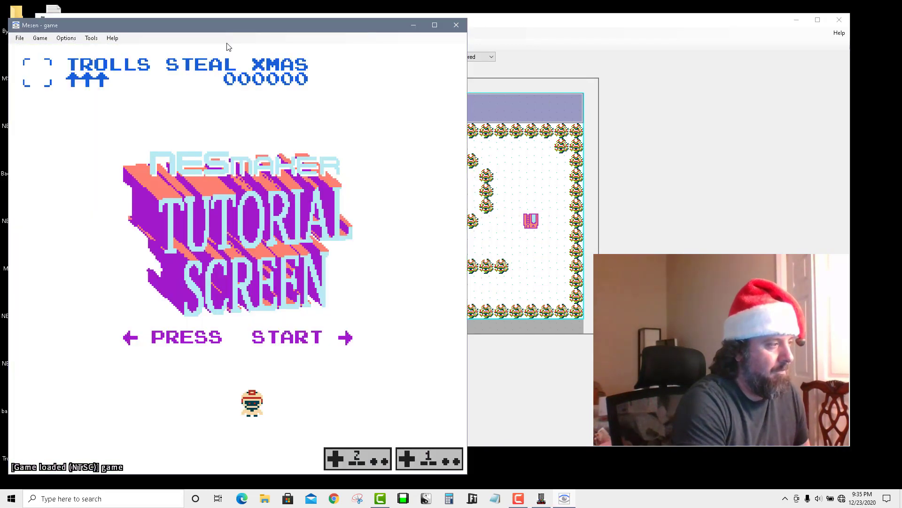
# Test the game by walking to the triggered second screen and talking to Santa, and close the emulator
pyautogui.press('Return')
pyautogui.press('Down')
pyautogui.press('Right')
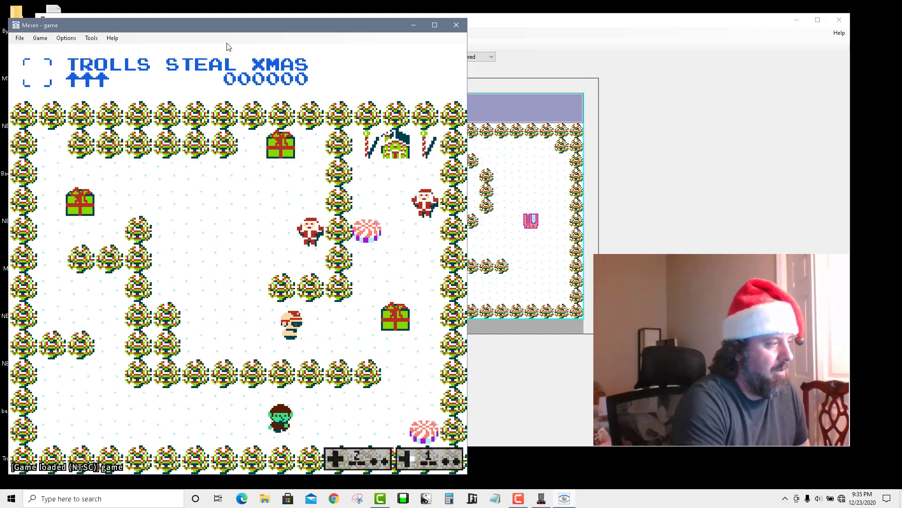
pyautogui.press('Up')
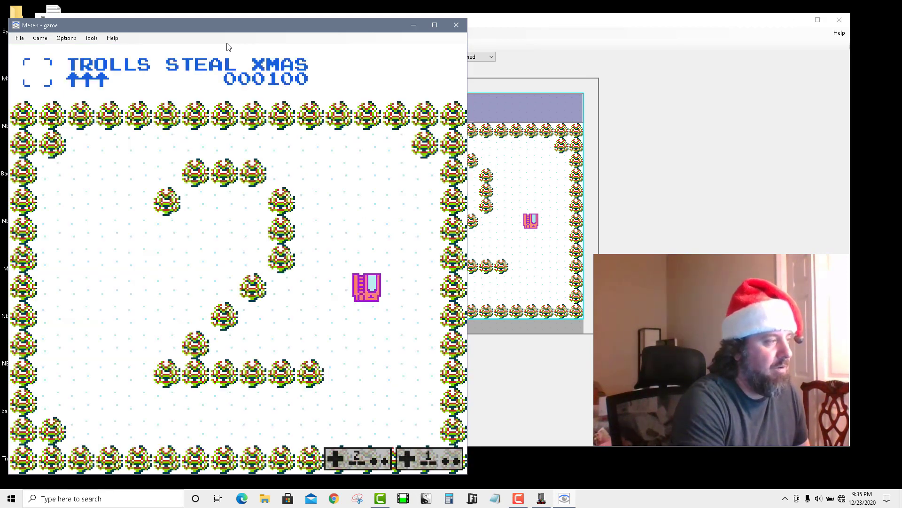
pyautogui.press('Down')
pyautogui.press('Right')
pyautogui.press('Left')
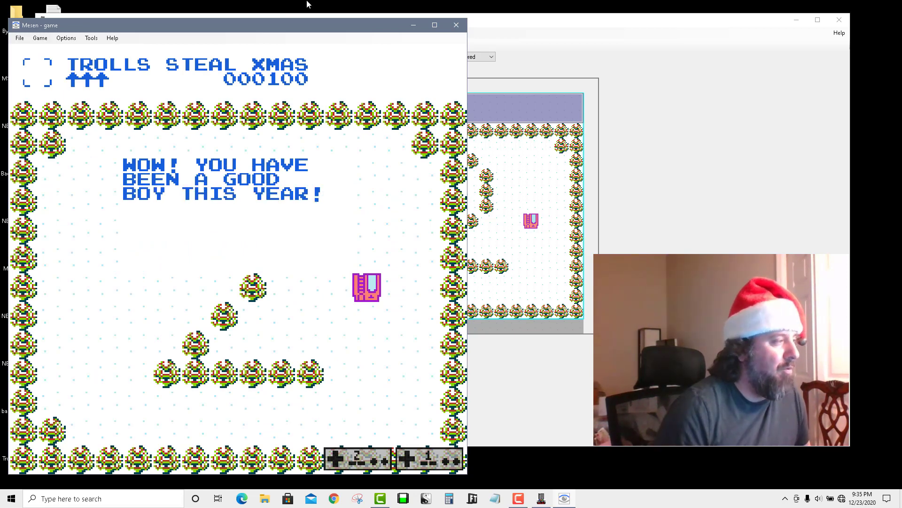
pyautogui.press('a')
pyautogui.press('Right')
pyautogui.press('Down')
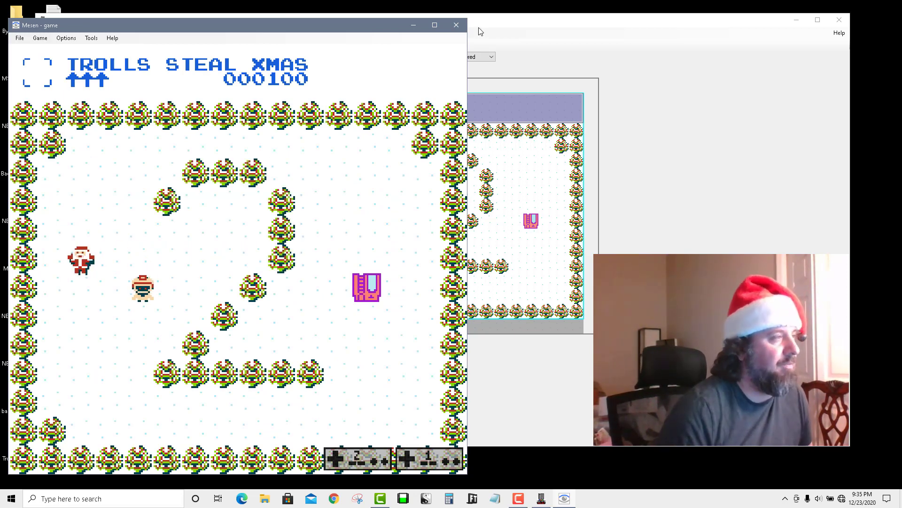
pyautogui.click(456, 25)
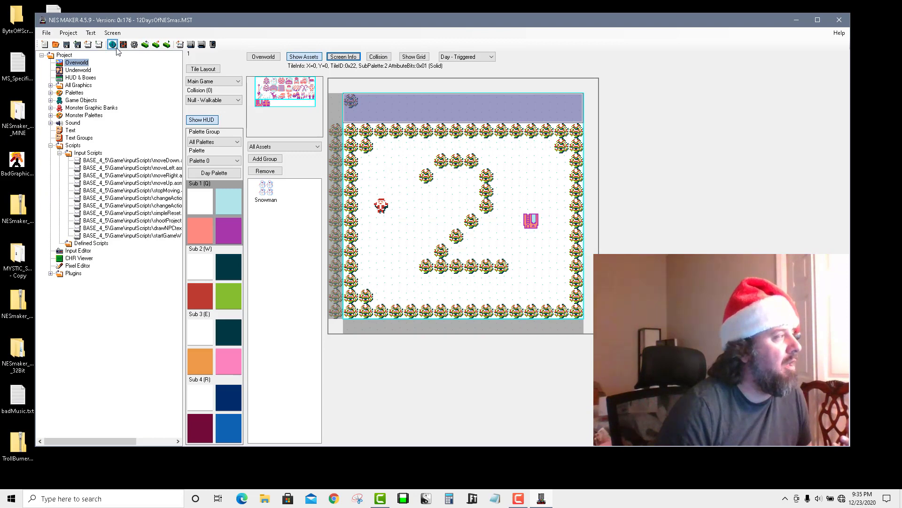
# Set the second screen's type back to untriggered in the project's initial data
pyautogui.click(144, 44)
pyautogui.click(168, 117)
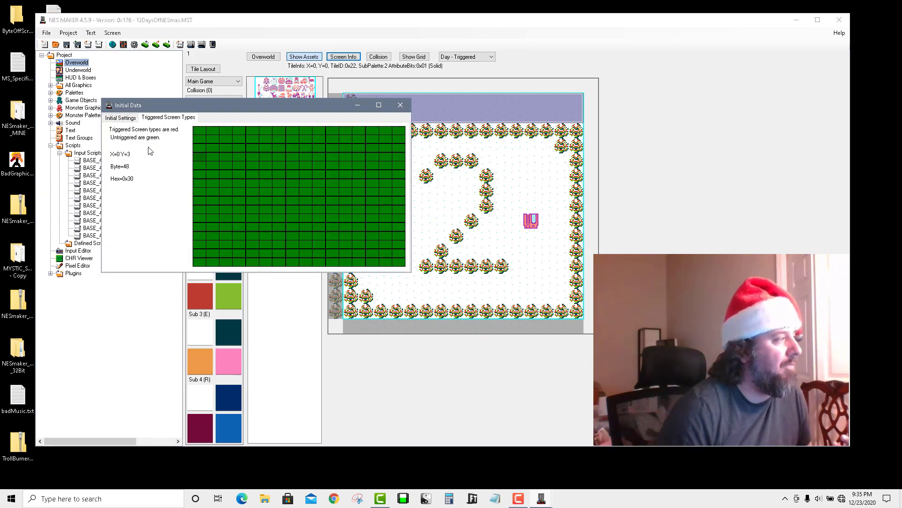
pyautogui.click(400, 105)
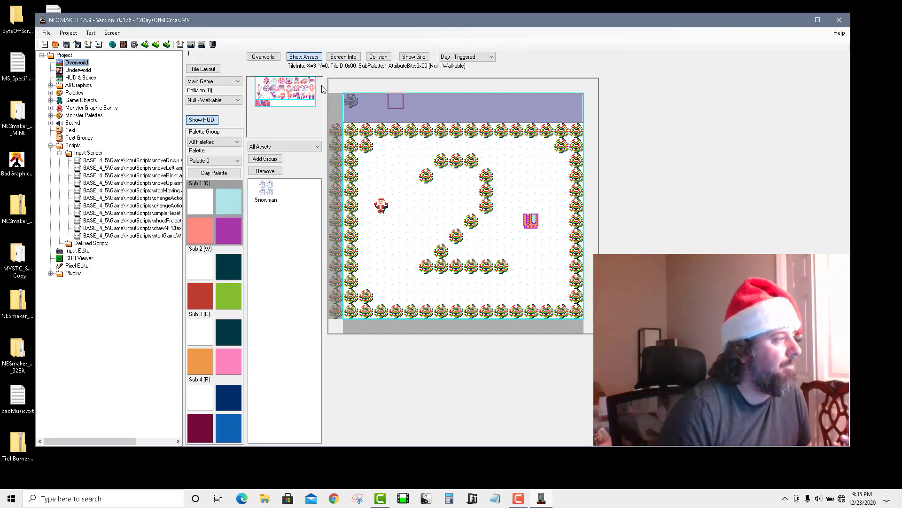
# Export and test the game, talking to Santa on the untriggered second screen, and close the emulator
pyautogui.click(190, 45)
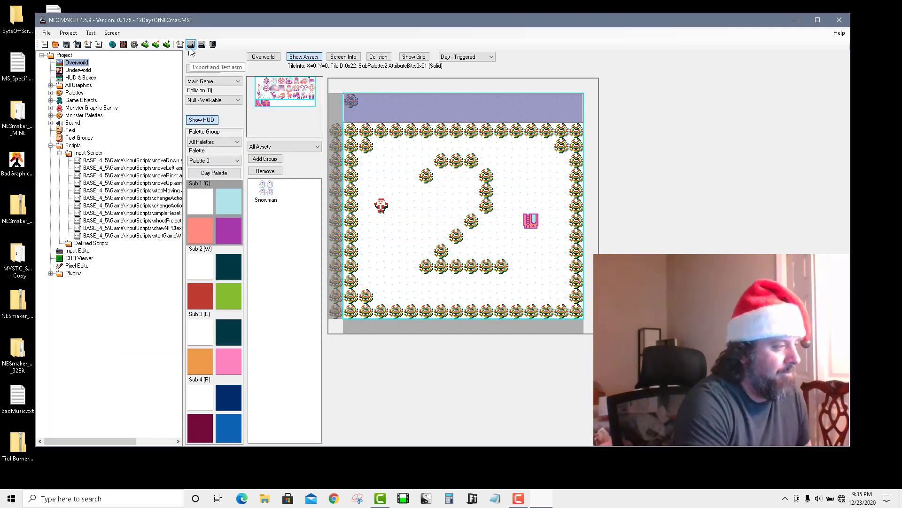
pyautogui.press('Return')
pyautogui.press('Down')
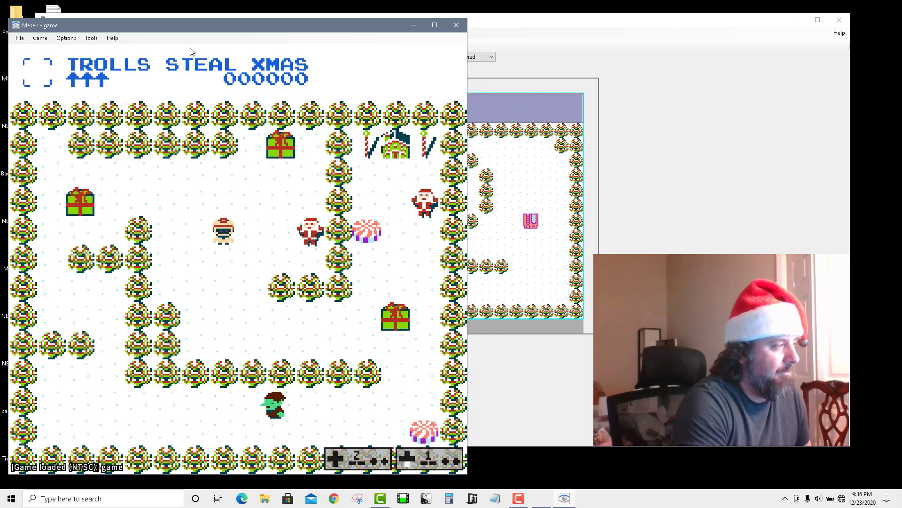
pyautogui.press('Right')
pyautogui.press('Down')
pyautogui.press('Right')
pyautogui.press('Up')
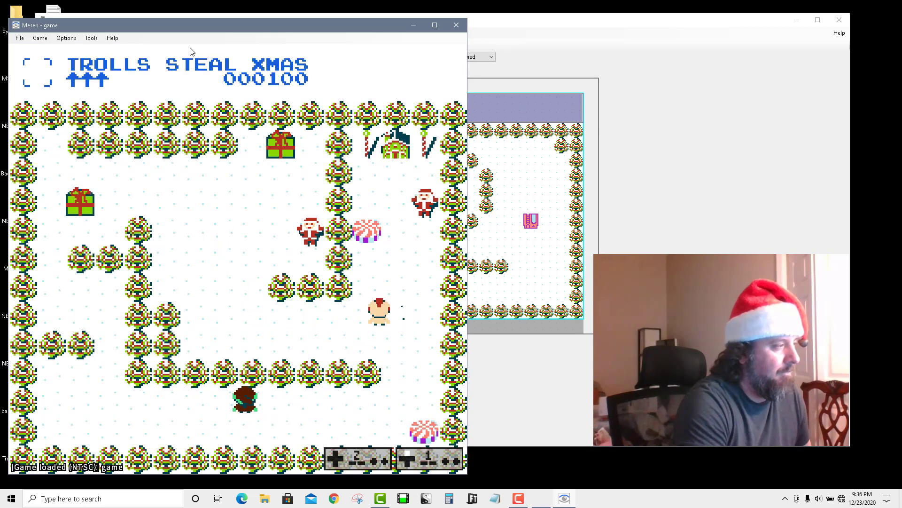
pyautogui.press('Left')
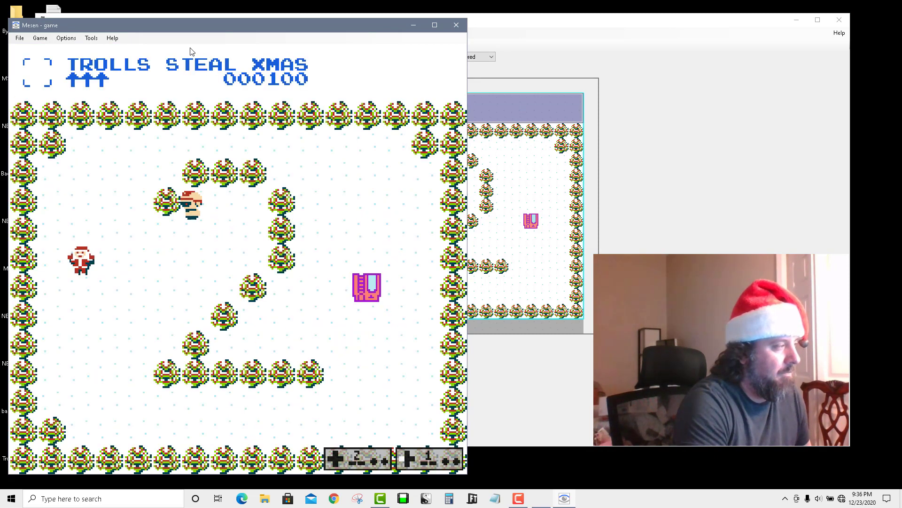
pyautogui.press('Down')
pyautogui.press('Left')
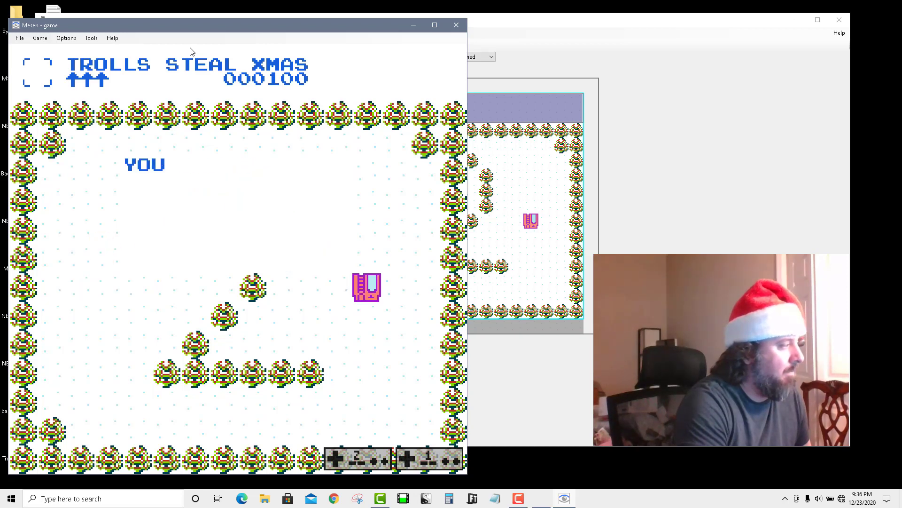
pyautogui.click(454, 25)
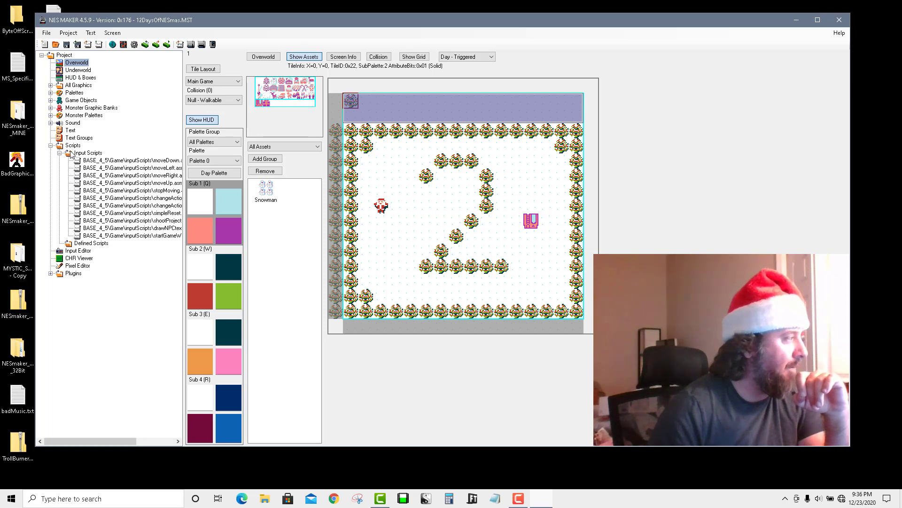
# Display the TriggerScreen macro from the defined scripts' macro list and enlarge its code preview
pyautogui.click(94, 243)
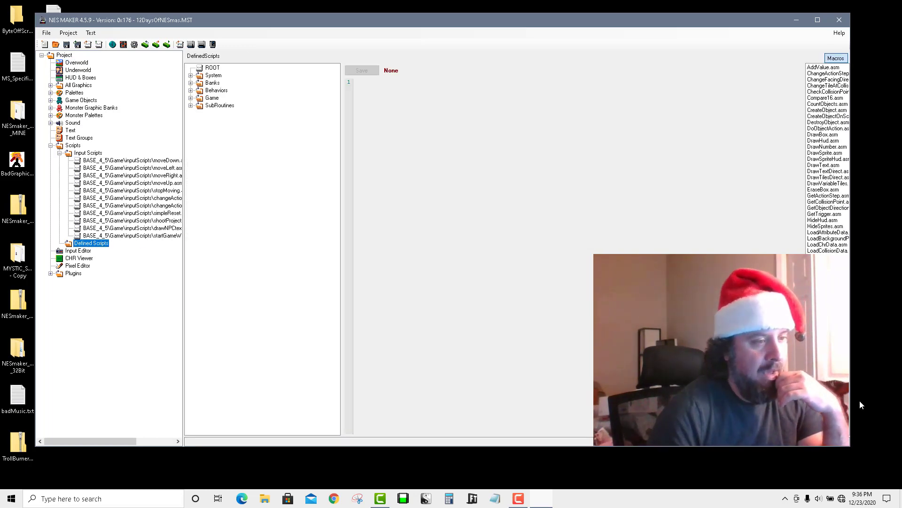
pyautogui.click(824, 376)
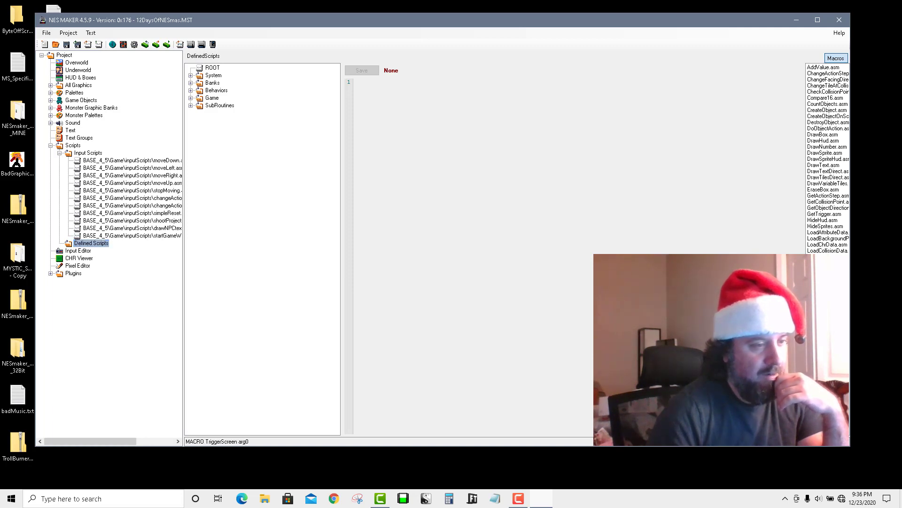
pyautogui.moveTo(255, 440); pyautogui.dragTo(272, 357)
pyautogui.moveTo(209, 367); pyautogui.dragTo(312, 434)
# Examine the TriggerScreen macro's name, its arg0 argument and the screenType variable, and shrink the code preview again
pyautogui.click(214, 360)
pyautogui.doubleClick(207, 361)
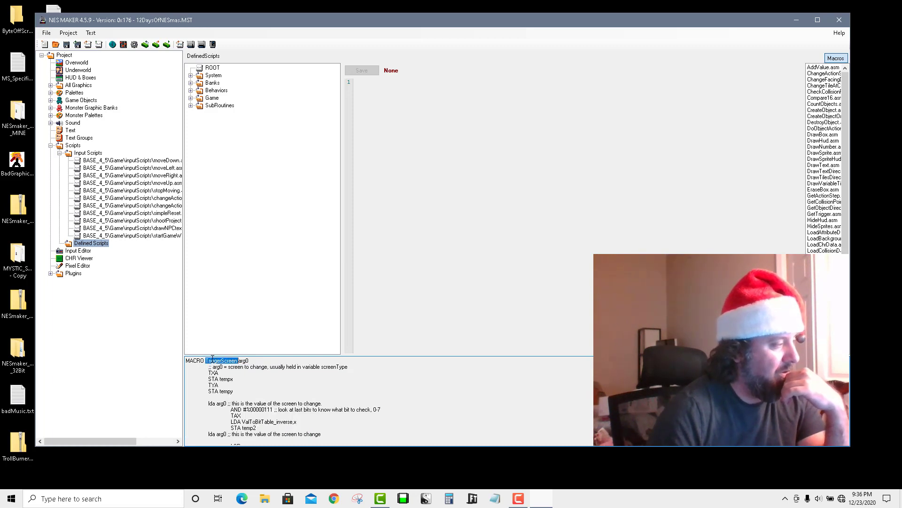
pyautogui.click(212, 360)
pyautogui.doubleClick(214, 361)
pyautogui.click(243, 361)
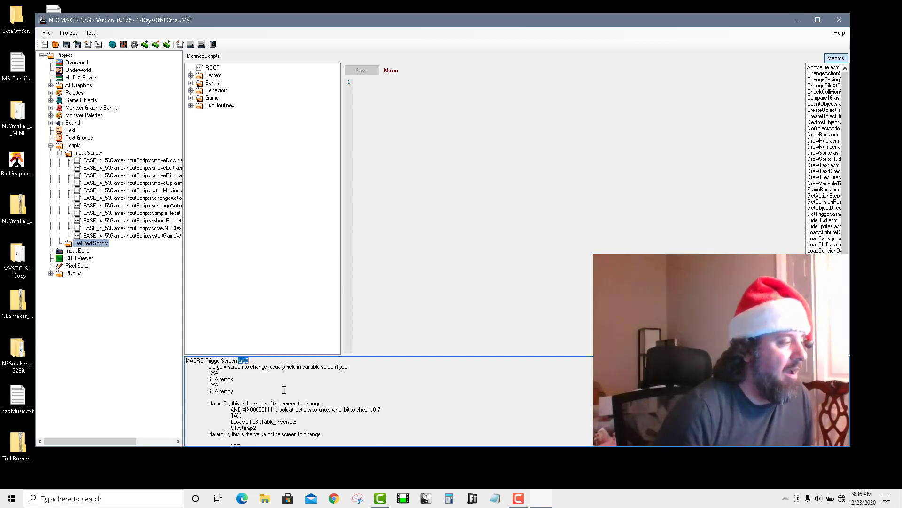
pyautogui.doubleClick(343, 367)
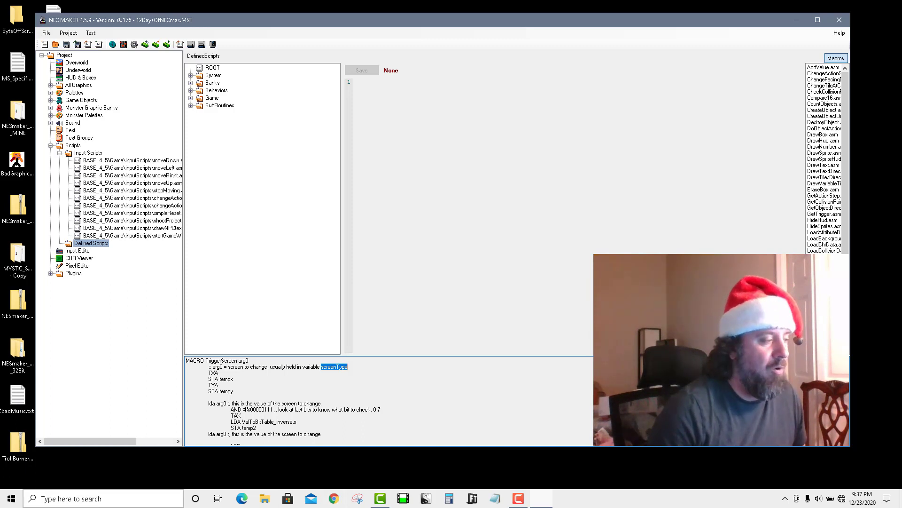
pyautogui.doubleClick(337, 369)
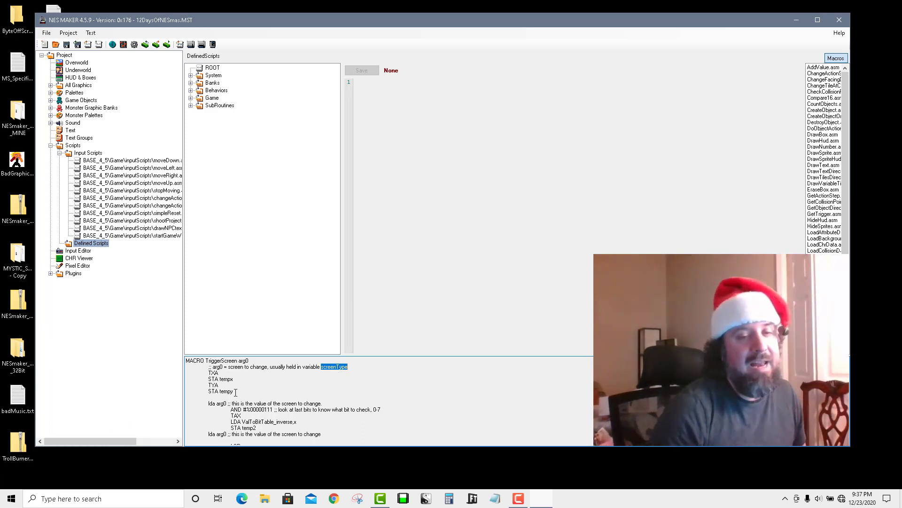
pyautogui.doubleClick(219, 362)
pyautogui.click(270, 361)
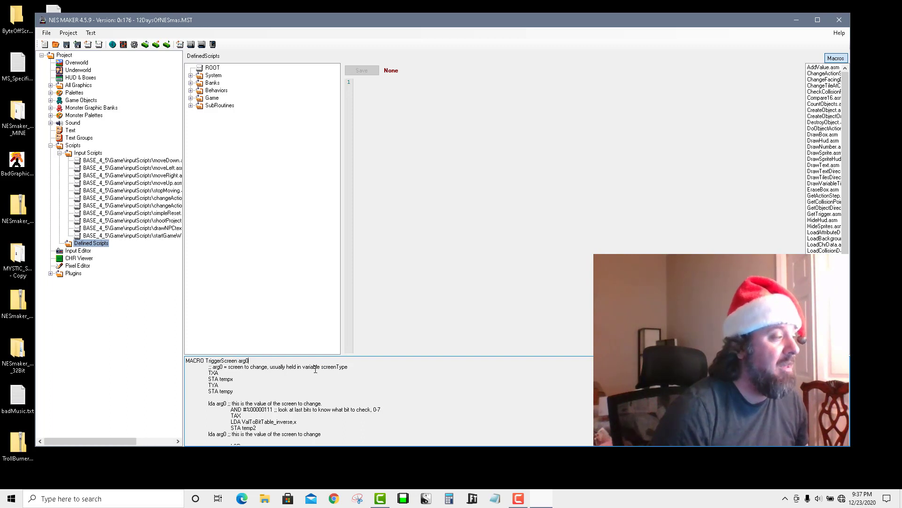
pyautogui.doubleClick(341, 368)
pyautogui.click(246, 361)
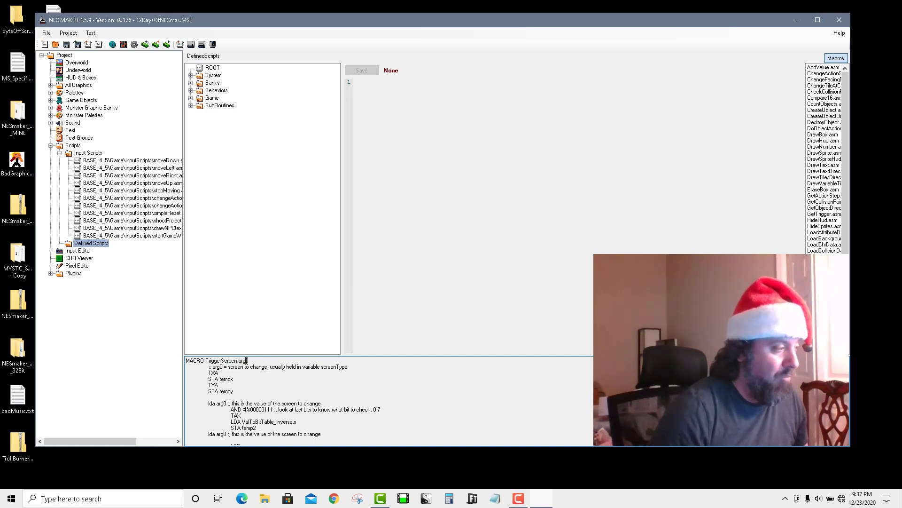
pyautogui.doubleClick(341, 366)
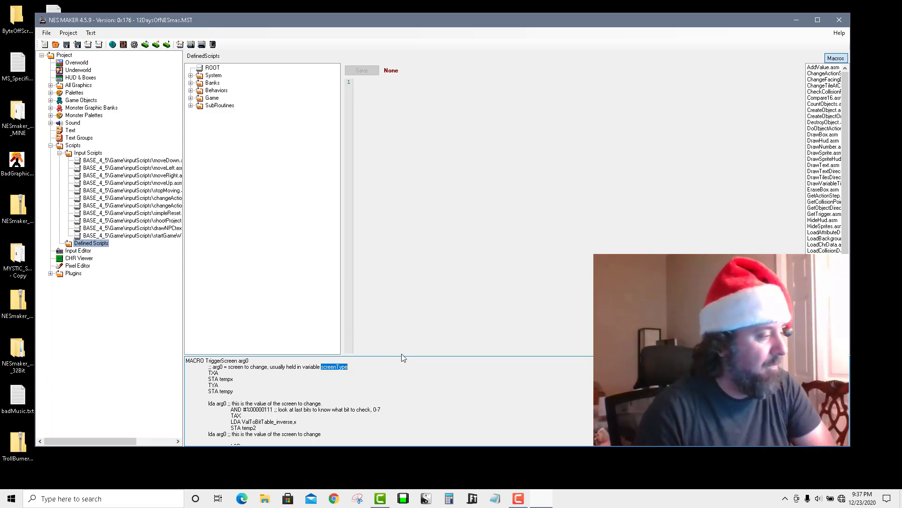
pyautogui.moveTo(402, 357); pyautogui.dragTo(405, 459)
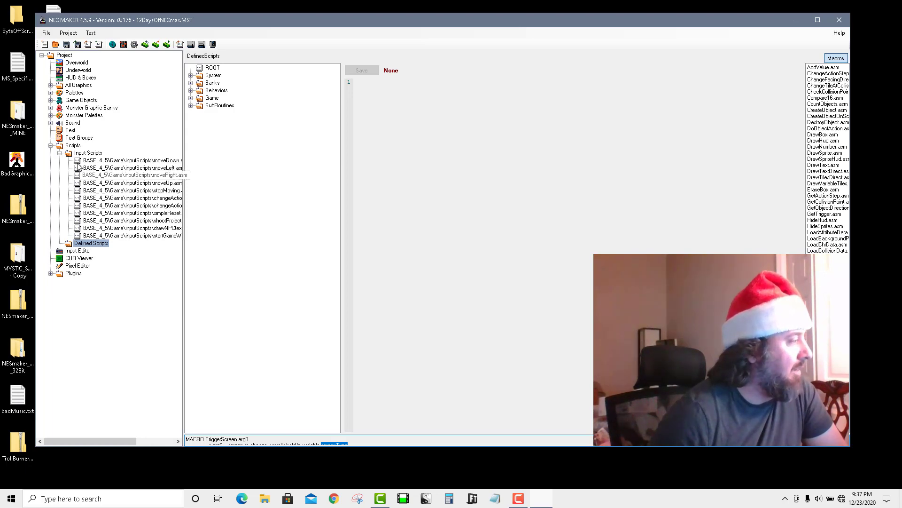
# Set the First Text entry's End of Text Action to NPC Is Trigger and raise its Screen Type by one
pyautogui.click(79, 148)
pyautogui.click(66, 131)
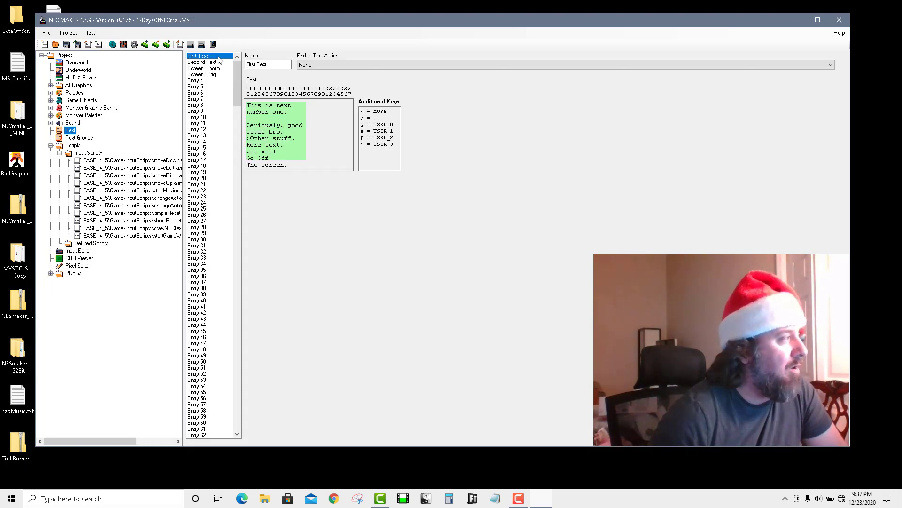
pyautogui.click(199, 58)
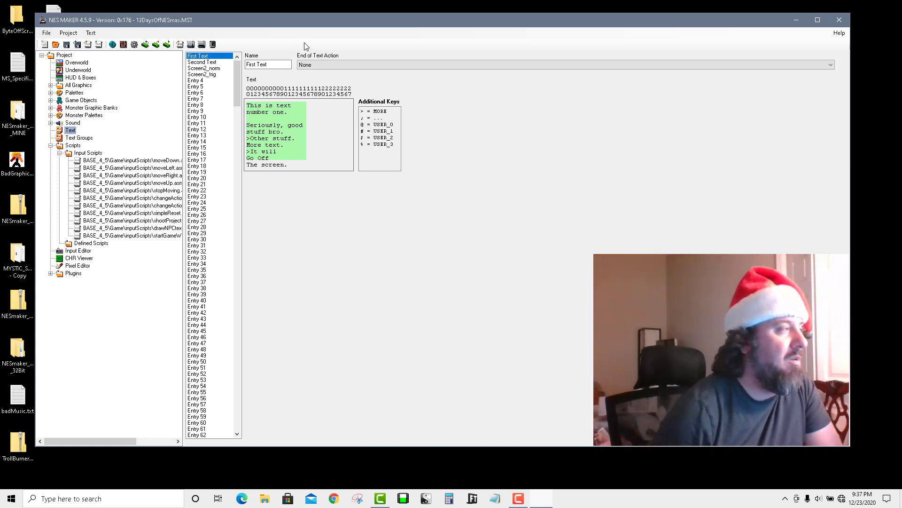
pyautogui.click(319, 64)
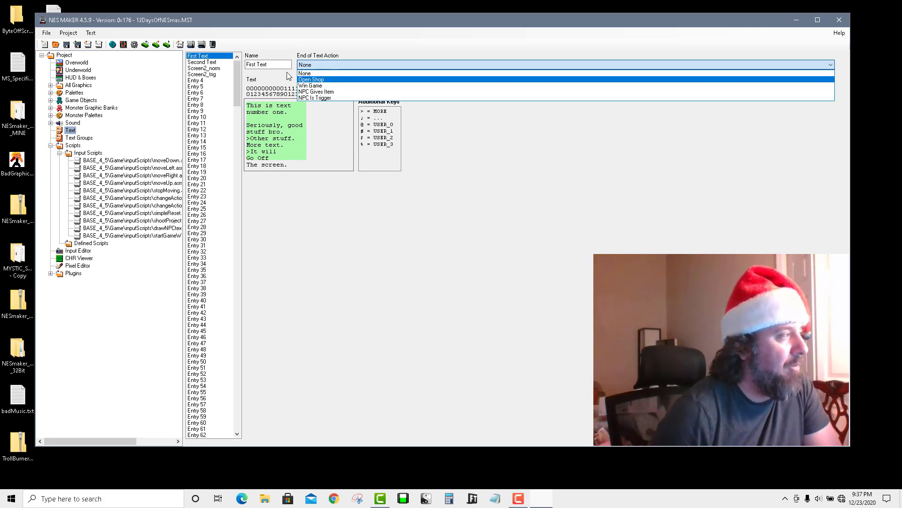
pyautogui.click(290, 80)
pyautogui.click(313, 68)
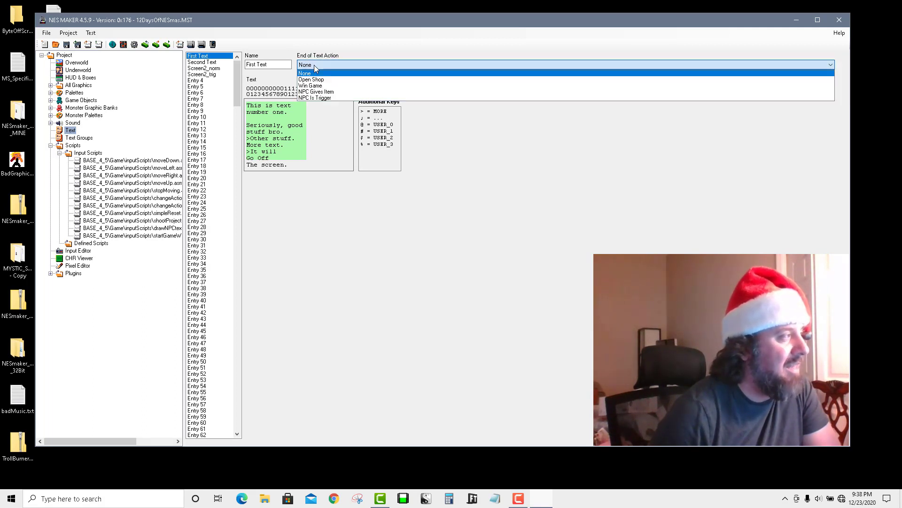
pyautogui.click(319, 98)
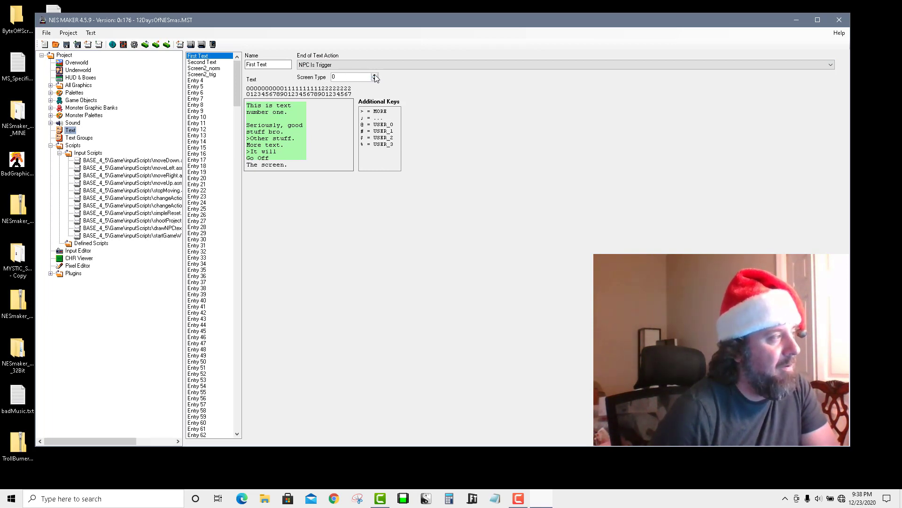
pyautogui.click(374, 75)
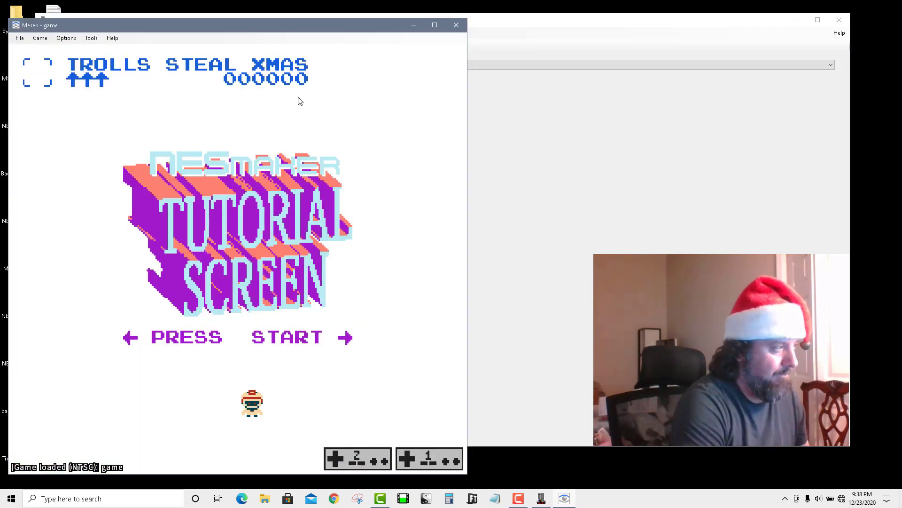
# Start the game, skip the first screen's Santas, enter the house and talk to Santa on the second screen
pyautogui.press('Down')
pyautogui.press('Right')
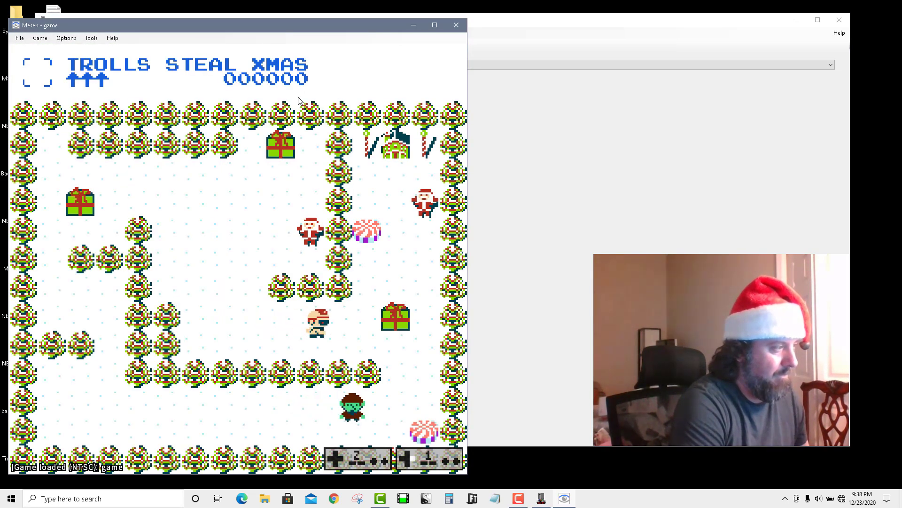
pyautogui.press('Up')
pyautogui.press('Right')
pyautogui.press('Up')
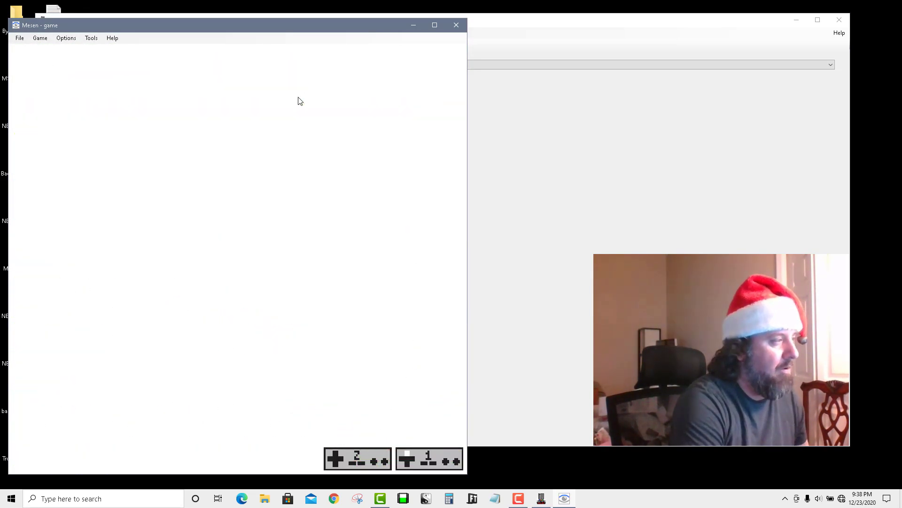
pyautogui.press('Down')
pyautogui.press('Left')
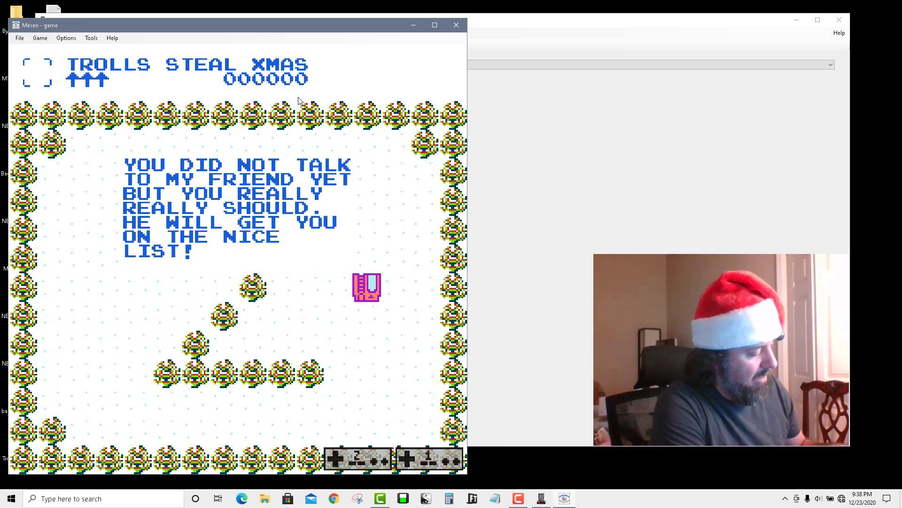
# Reset the game and talk to the Santa near the middle of the first screen, advancing through all his text pages
pyautogui.hotkey('ctrl', 't')
pyautogui.press('w')
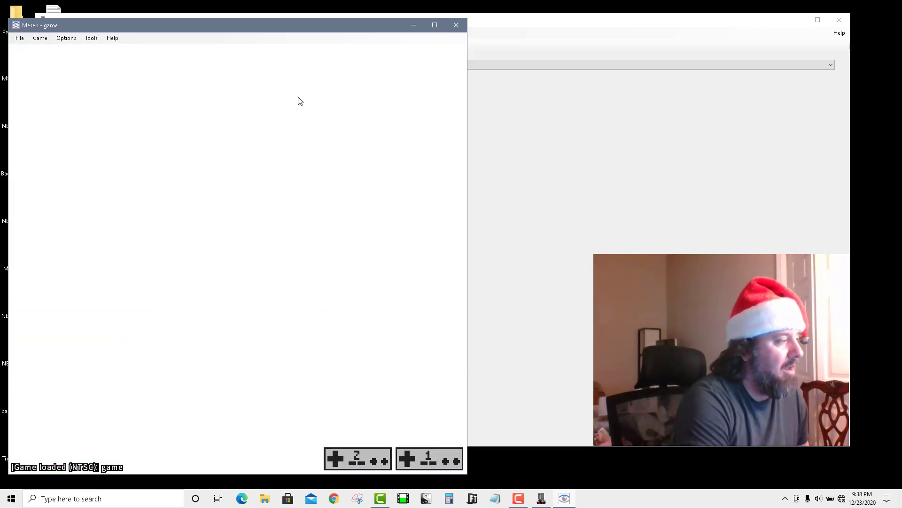
pyautogui.press('Left')
pyautogui.press('Right')
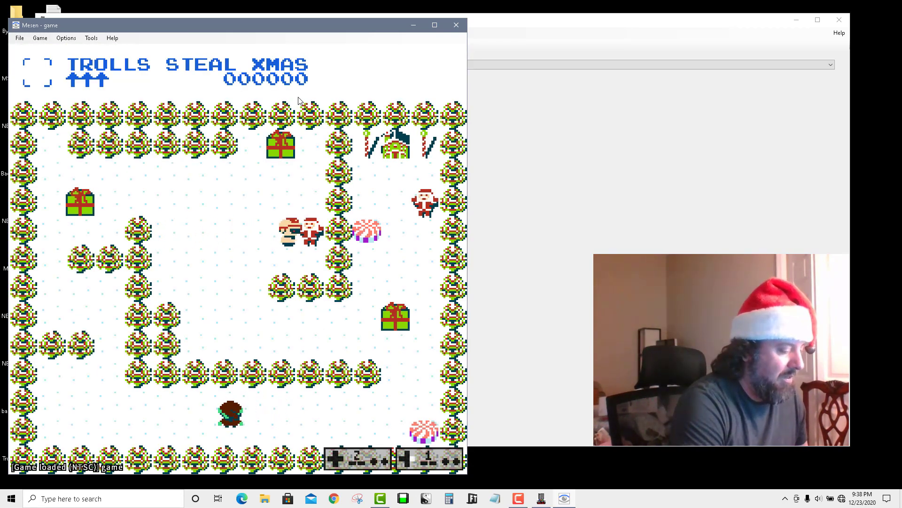
pyautogui.press('a')
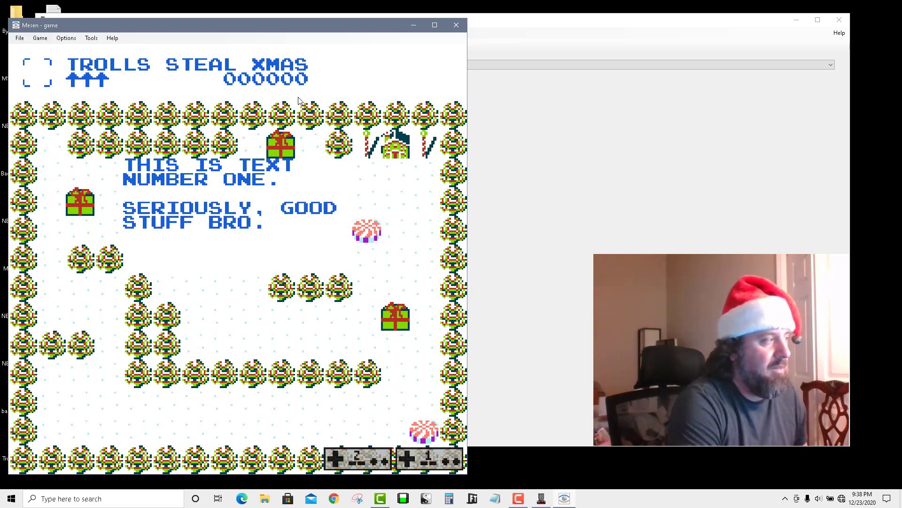
pyautogui.press('a')
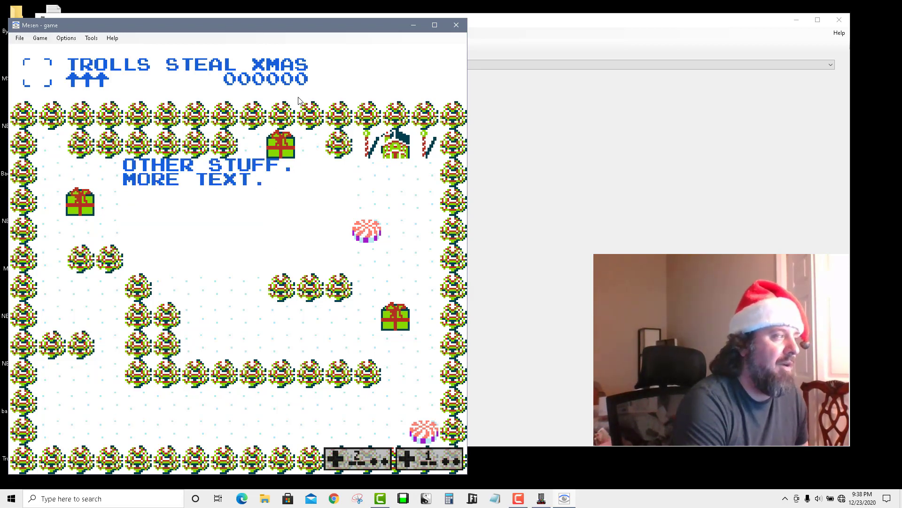
pyautogui.press('a')
pyautogui.press('a')
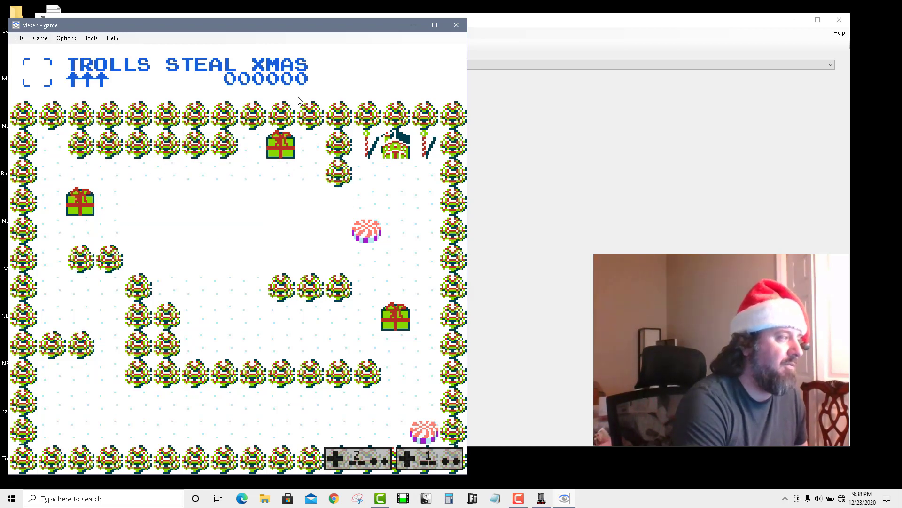
# Walk the player past the present and into the house to reach the second screen
pyautogui.press('Left')
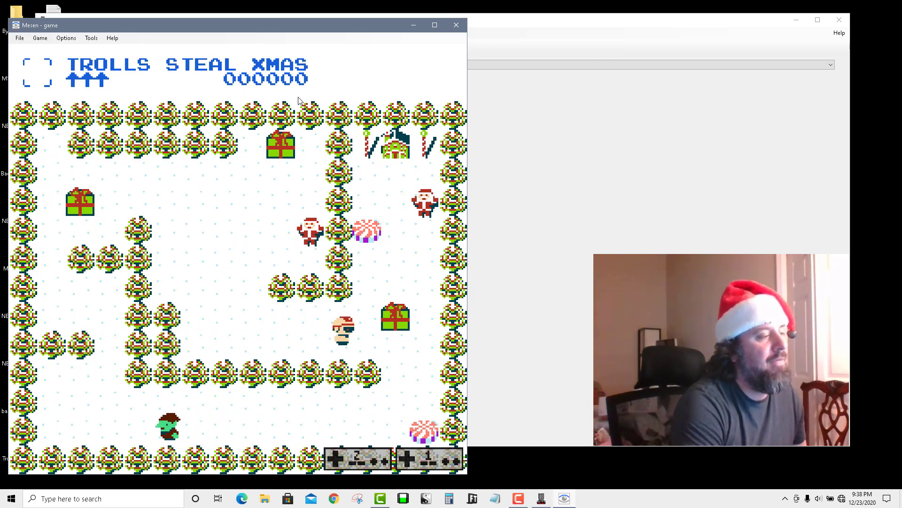
pyautogui.press('Up')
pyautogui.press('Right')
pyautogui.press('Up')
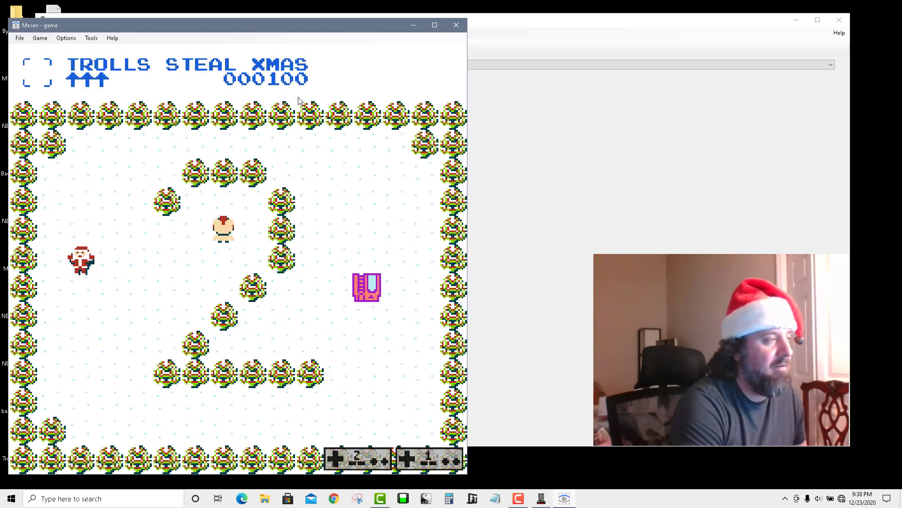
# Talk to Santa on the second screen, finish his conversation and close the emulator
pyautogui.press('Down')
pyautogui.press('Left')
pyautogui.press('Down')
pyautogui.press('Left')
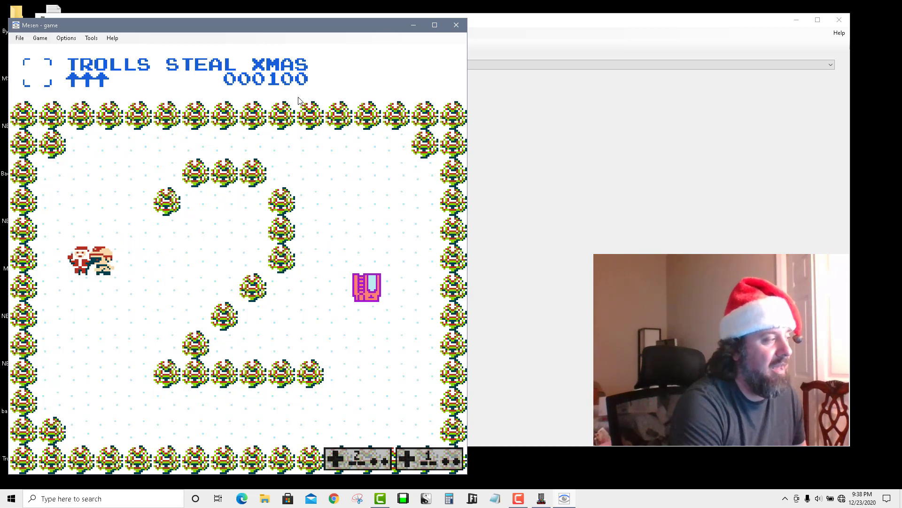
pyautogui.press('a')
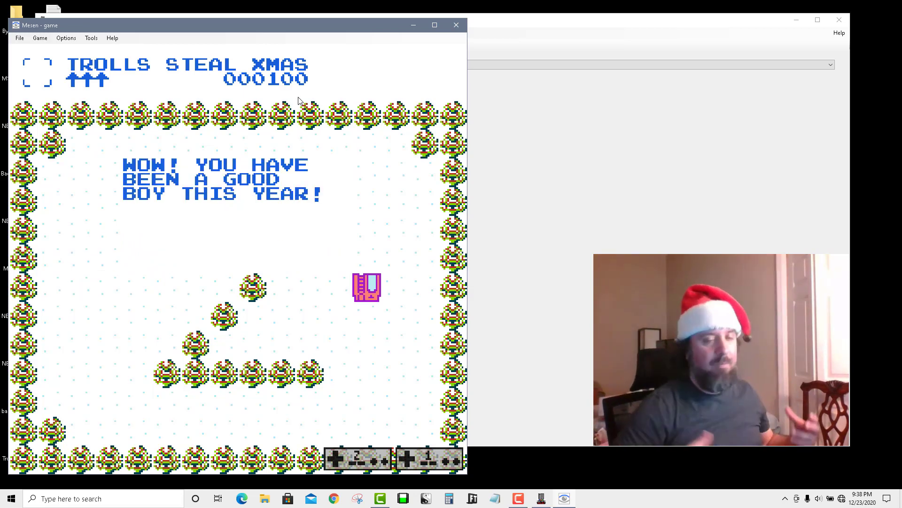
pyautogui.press('a')
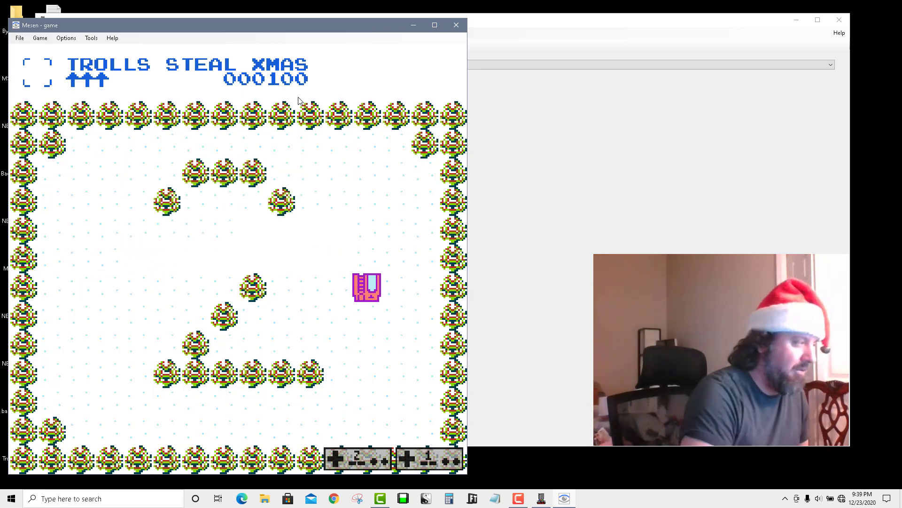
pyautogui.press('Right')
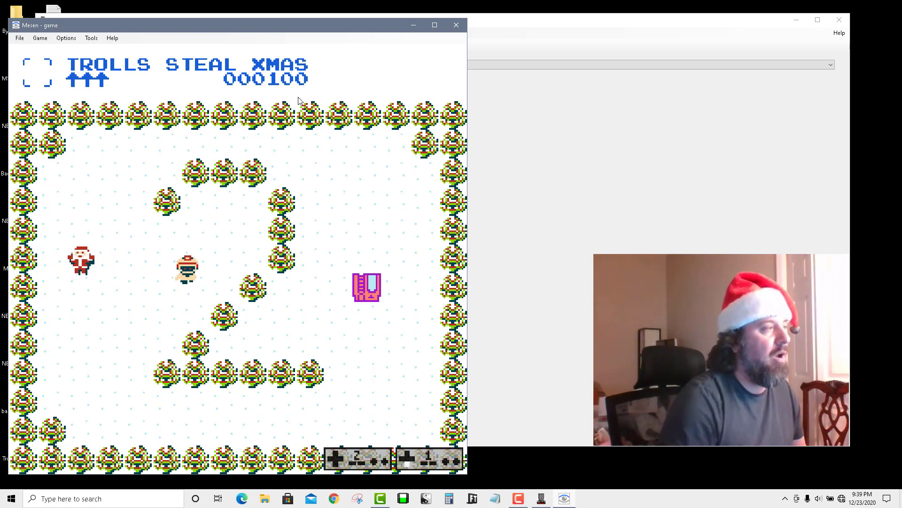
pyautogui.press('Down')
pyautogui.click(456, 26)
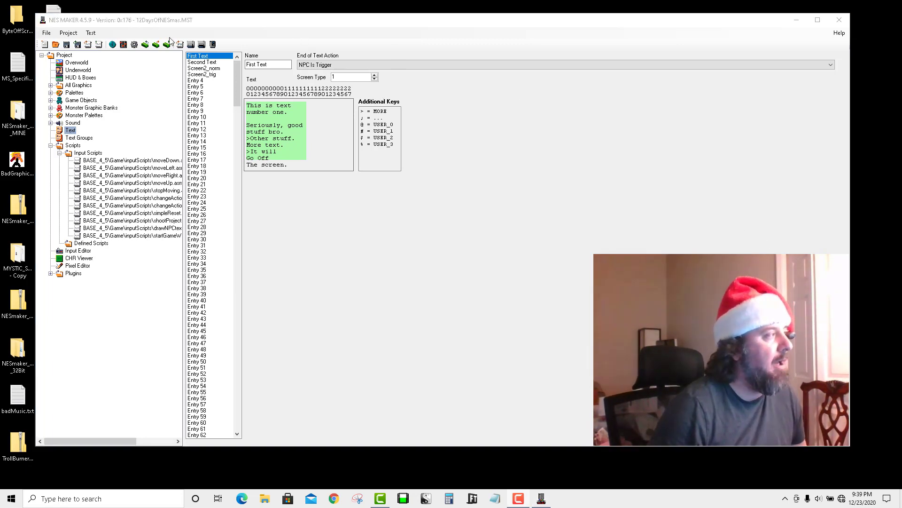
# Rename the Tile07 tile type label to TriggerTile in the project settings
pyautogui.click(135, 45)
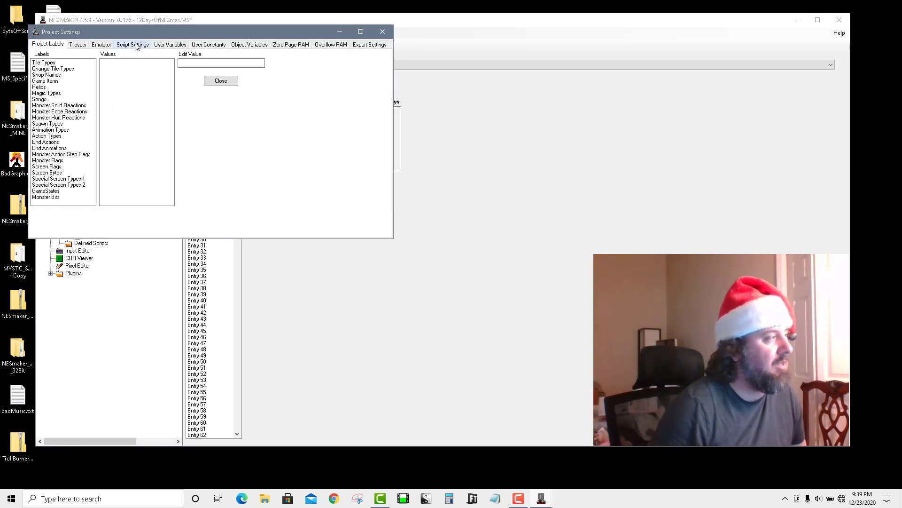
pyautogui.click(43, 63)
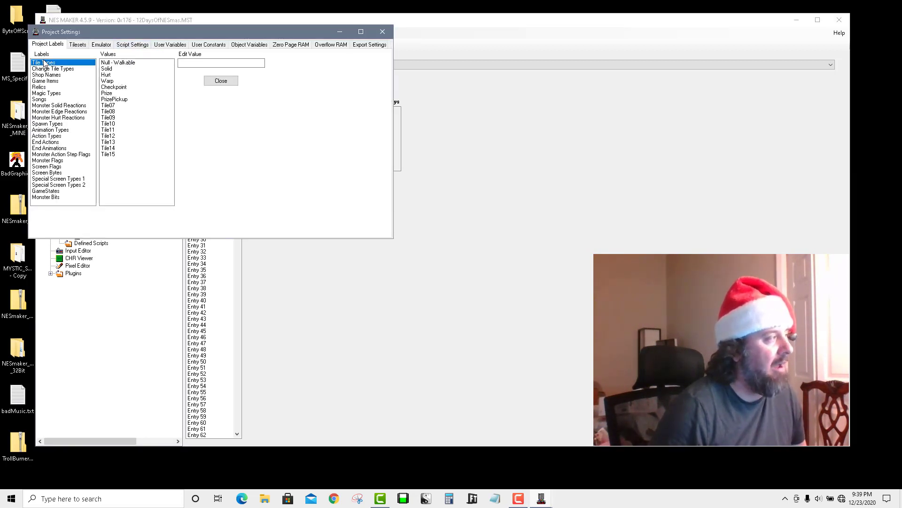
pyautogui.click(117, 106)
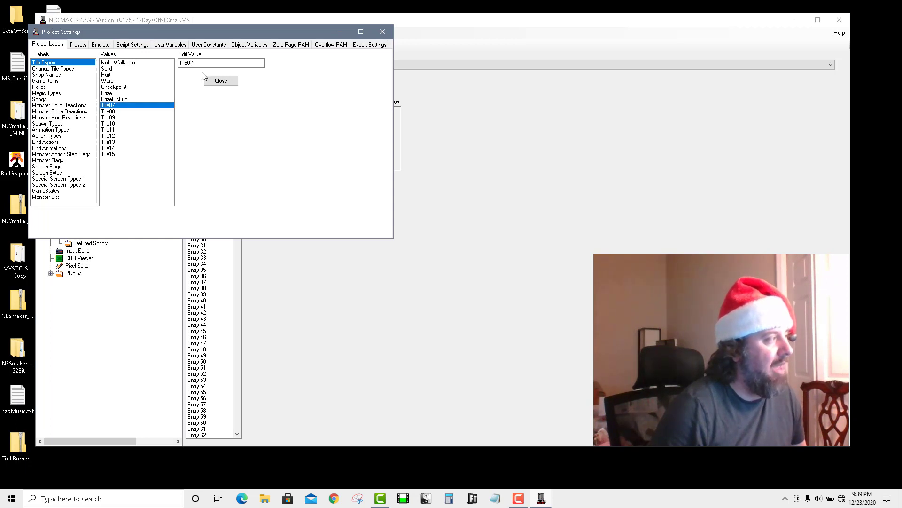
pyautogui.press('Tab')
pyautogui.write('Trigger')
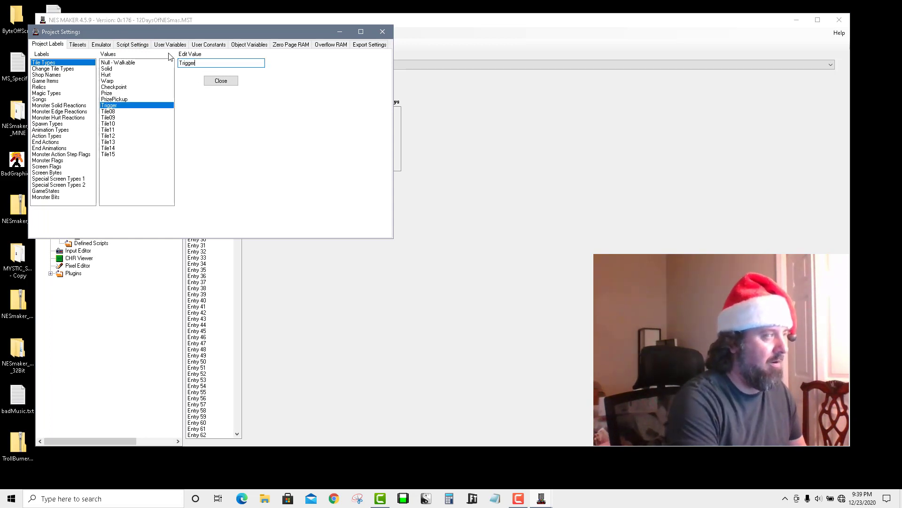
pyautogui.write('Tile')
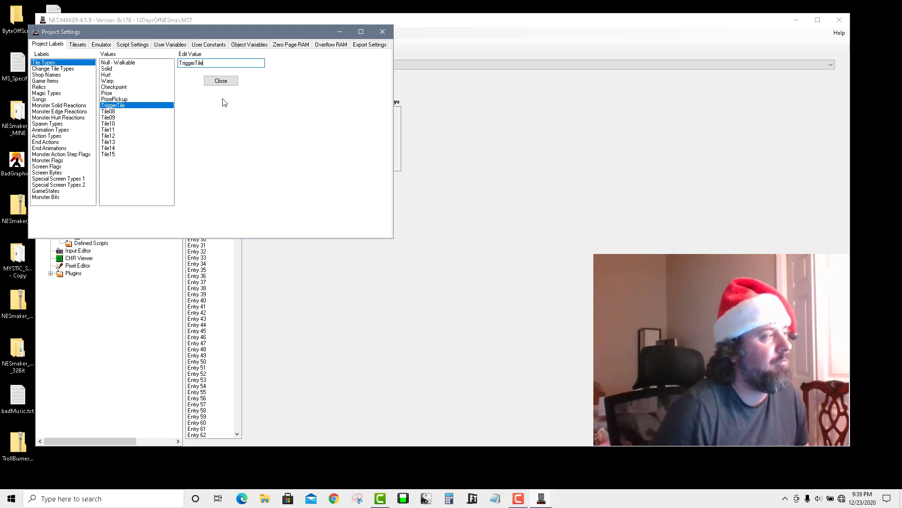
pyautogui.click(219, 81)
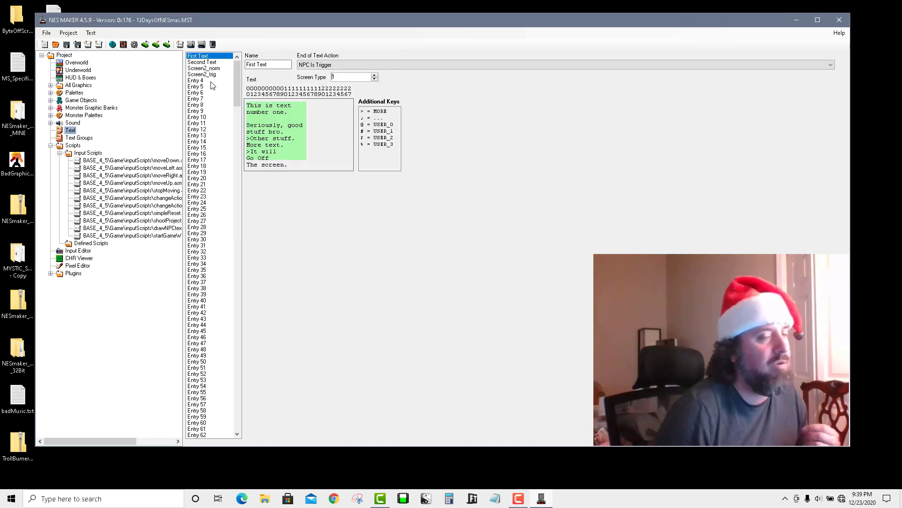
# Find the Tile 07 script among the TileTypes script defines, enlarging the project settings window, and open it for editing in Notepad++
pyautogui.click(134, 45)
pyautogui.click(145, 56)
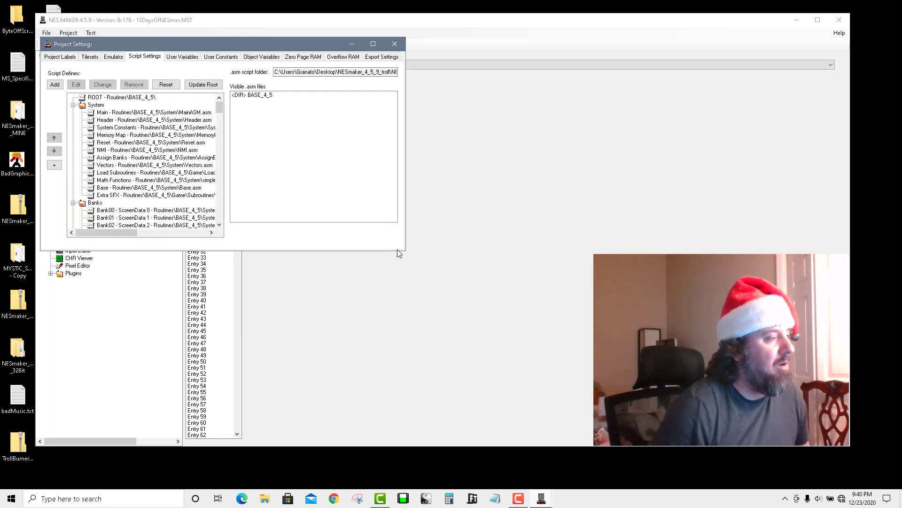
pyautogui.moveTo(401, 250); pyautogui.dragTo(747, 444)
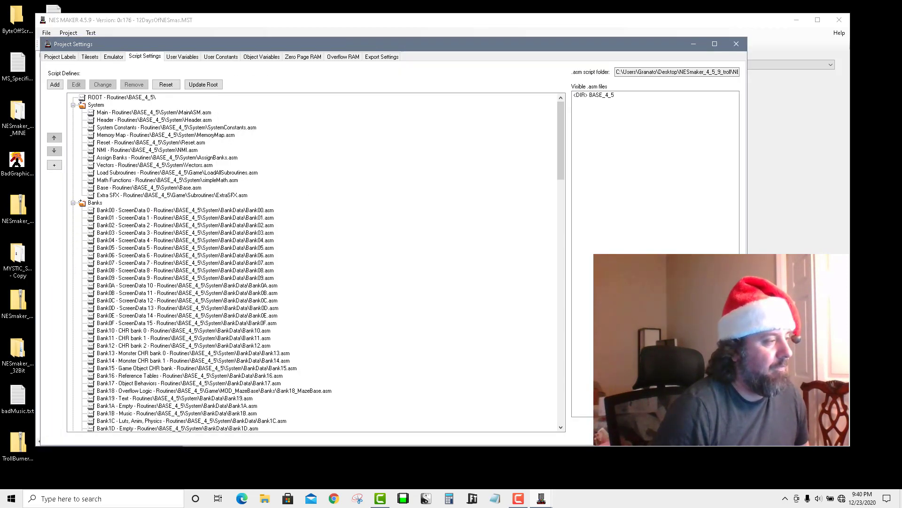
pyautogui.moveTo(560, 167); pyautogui.dragTo(571, 302)
pyautogui.click(174, 315)
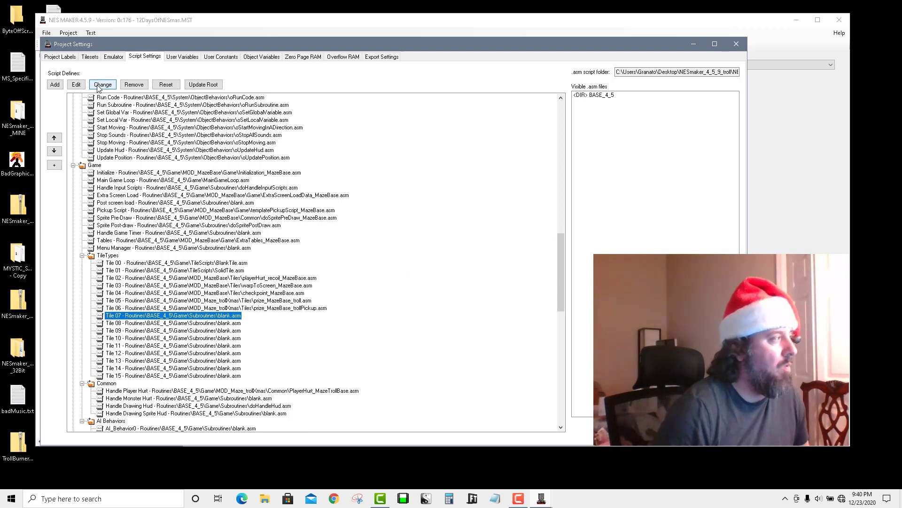
pyautogui.click(76, 86)
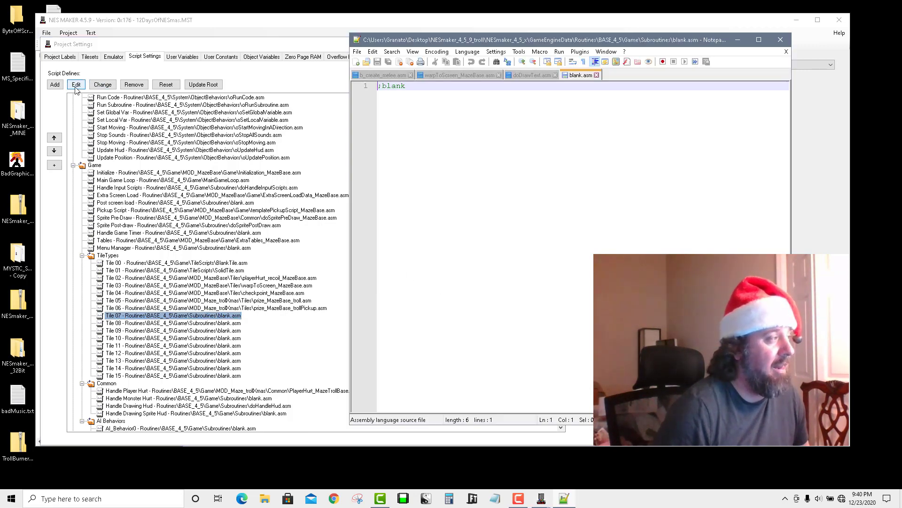
# Close the other open scripts, keeping blank.asm, and create a new empty file
pyautogui.click(555, 76)
pyautogui.click(499, 76)
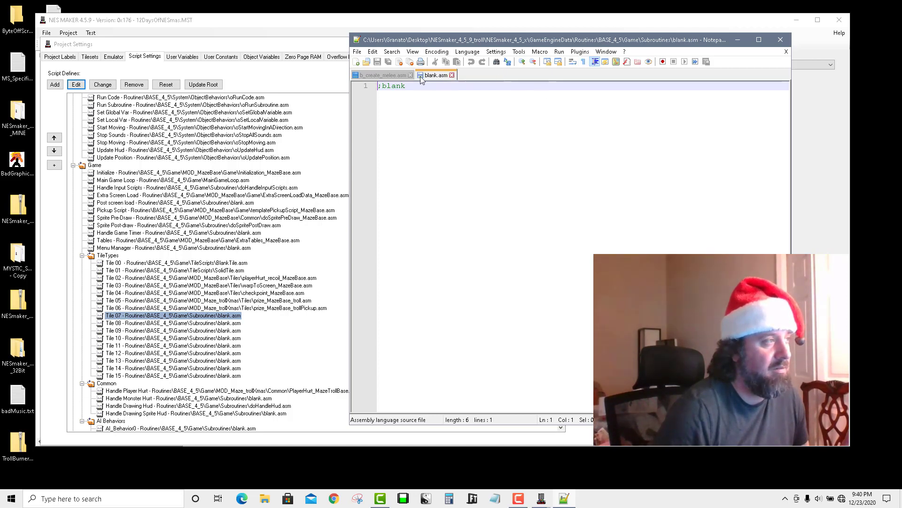
pyautogui.click(411, 75)
pyautogui.click(357, 52)
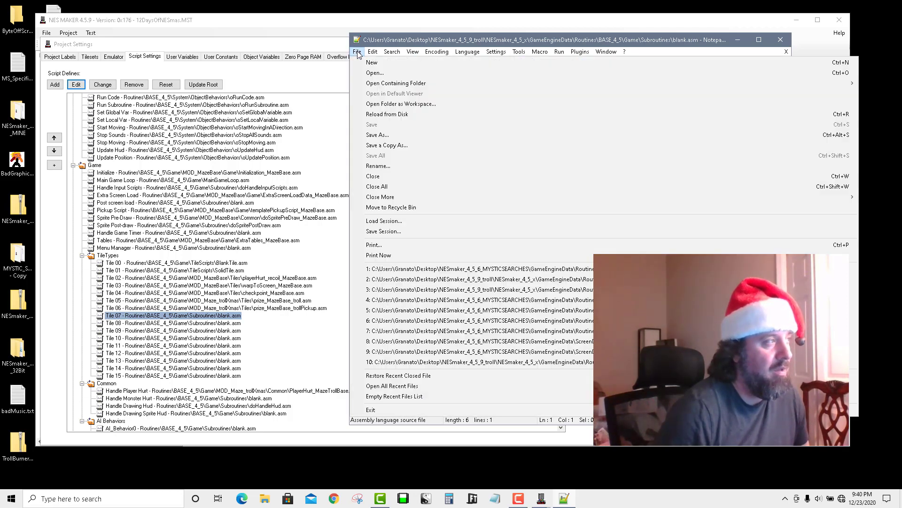
pyautogui.click(385, 62)
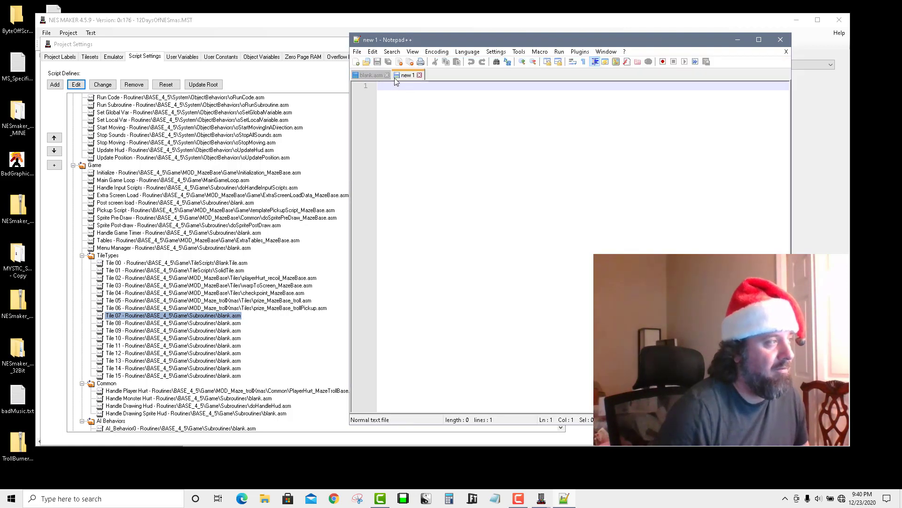
# Write the comment ";;; trigger screen - ignore this because of ;;;;;;;;;;" as the first line of the new file
pyautogui.write(';;;;;trigger')
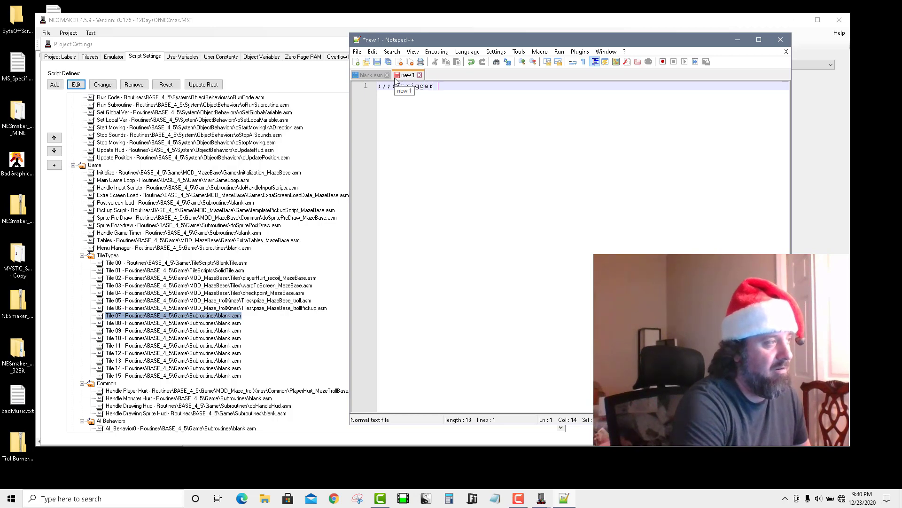
pyautogui.write(' screen')
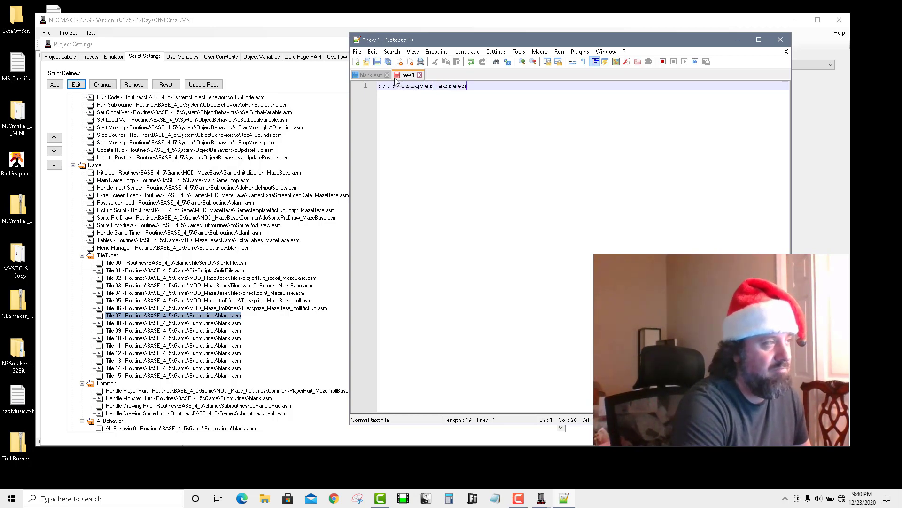
pyautogui.press('Return')
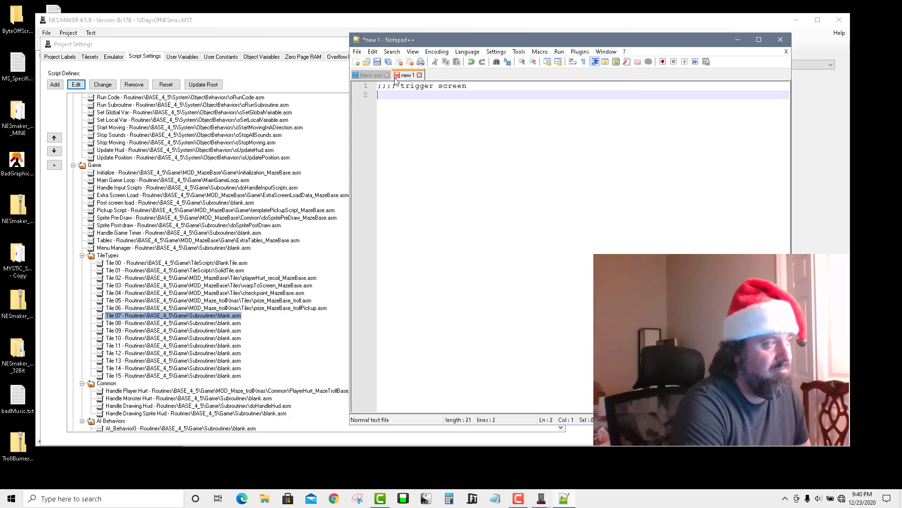
pyautogui.moveTo(396, 87); pyautogui.dragTo(285, 89)
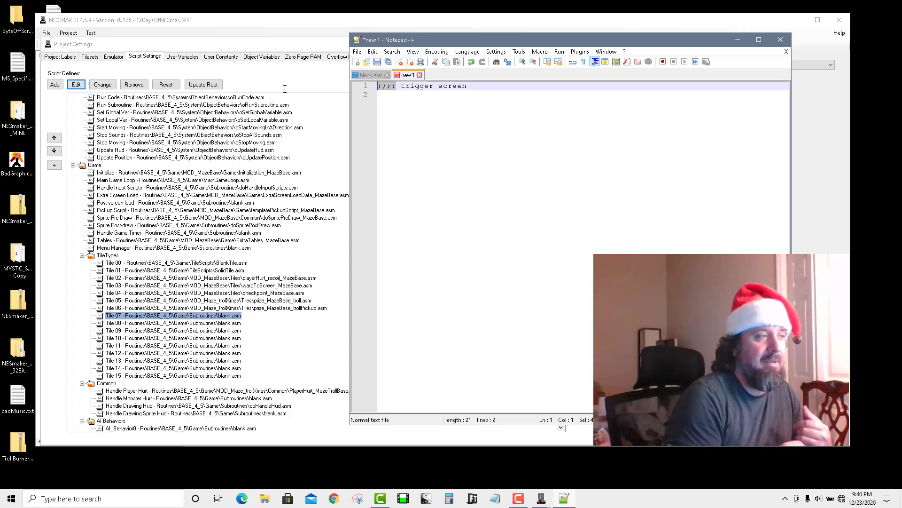
pyautogui.press('Delete')
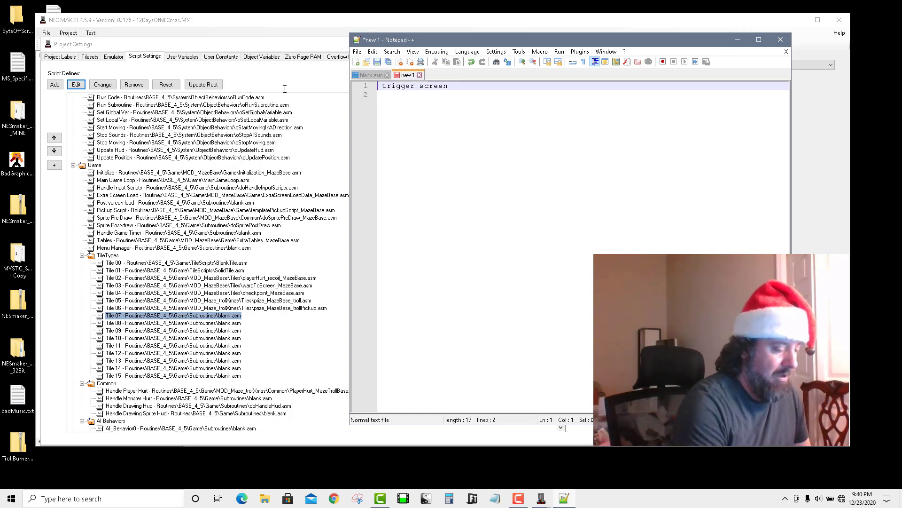
pyautogui.write(';;; trigger screen ')
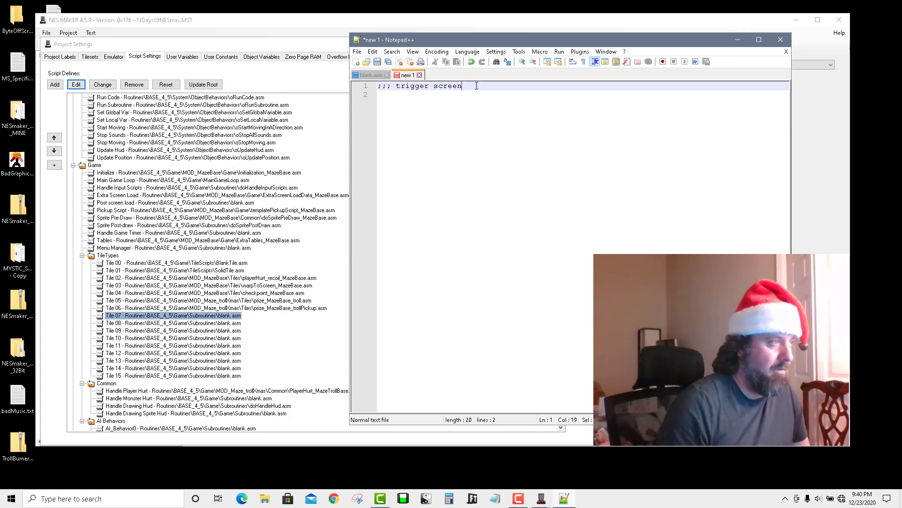
pyautogui.write('- ignore this')
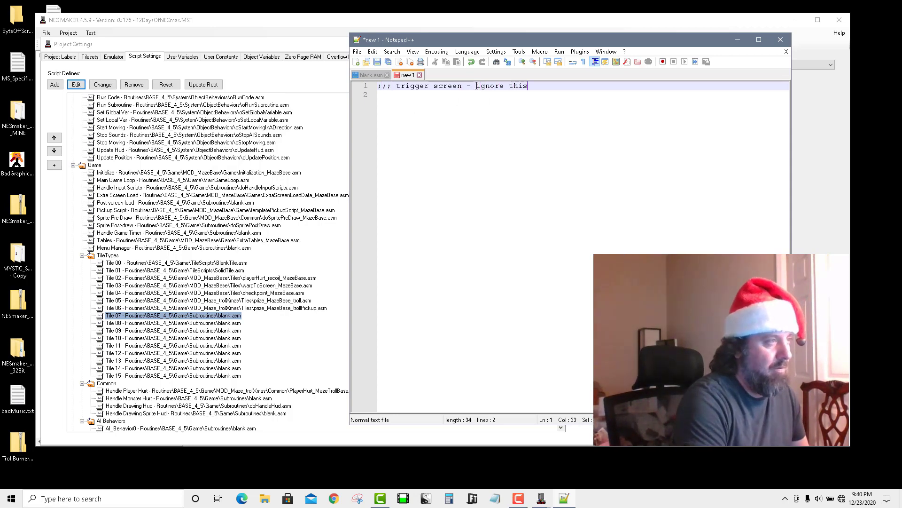
pyautogui.write(' because of ;;;;;;;;')
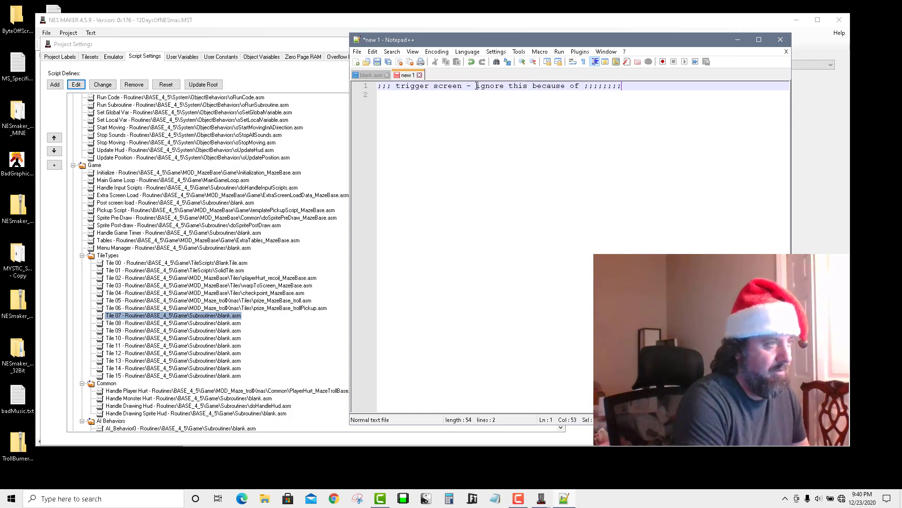
pyautogui.write(';;')
pyautogui.press('Return')
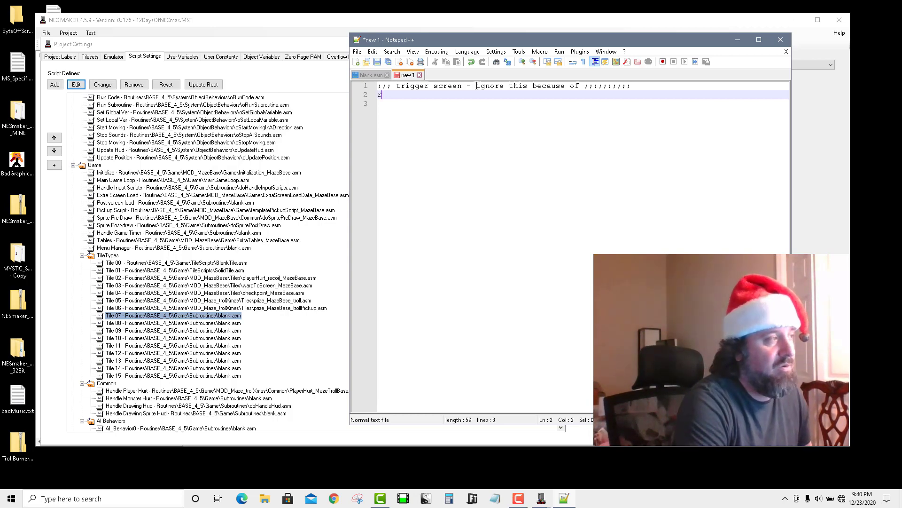
# Add the code line "TriggerScreen screenType" below the opening comment
pyautogui.write('TriggerS')
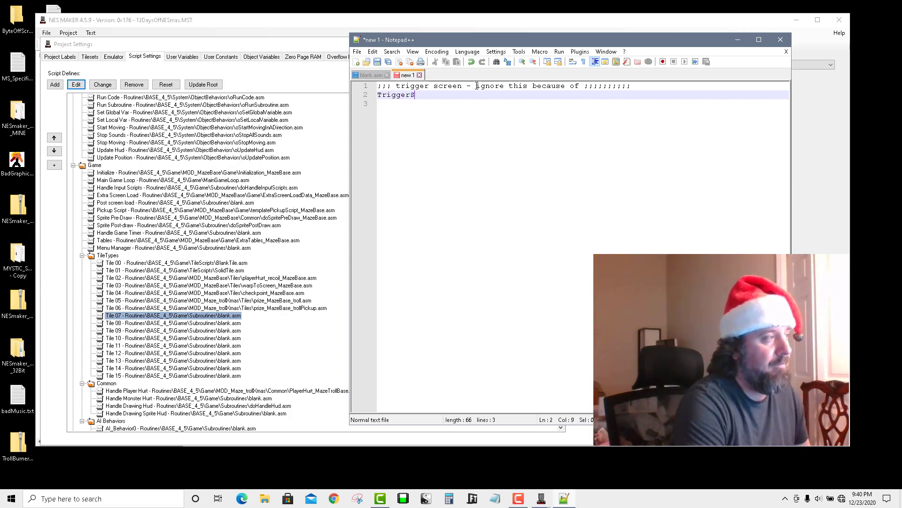
pyautogui.write('creen s')
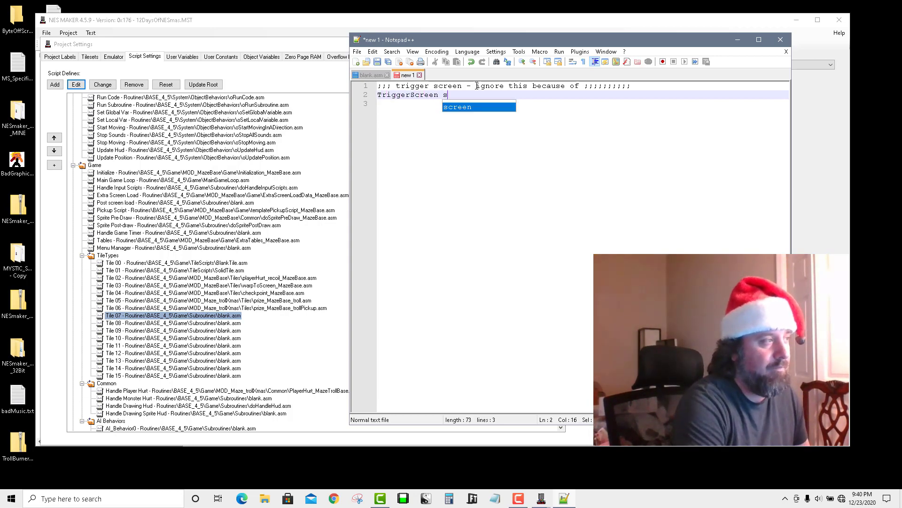
pyautogui.write('creenType')
pyautogui.press('Return')
# Add the comment ";;;; this will trigger all screens of the type of the screen I am currently on" below the TriggerScreen line
pyautogui.write(';;;;')
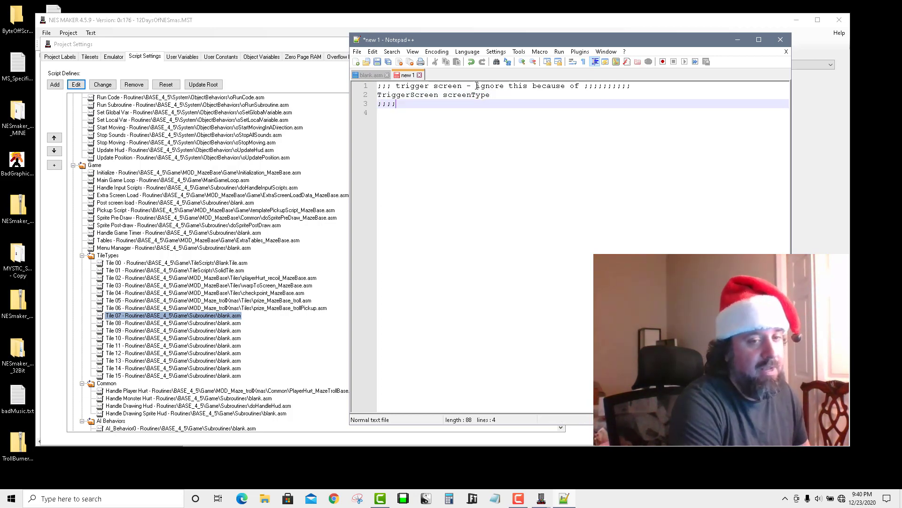
pyautogui.write(' this will trigge')
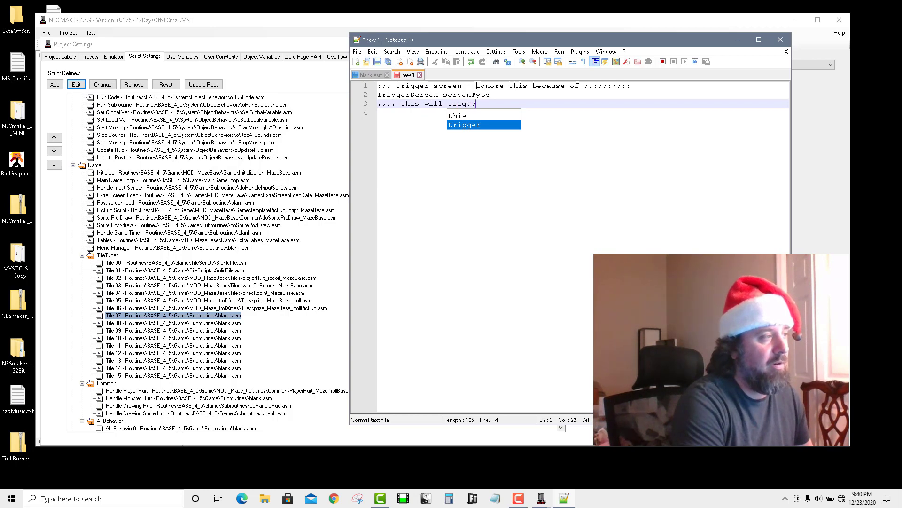
pyautogui.write('r all screens of ')
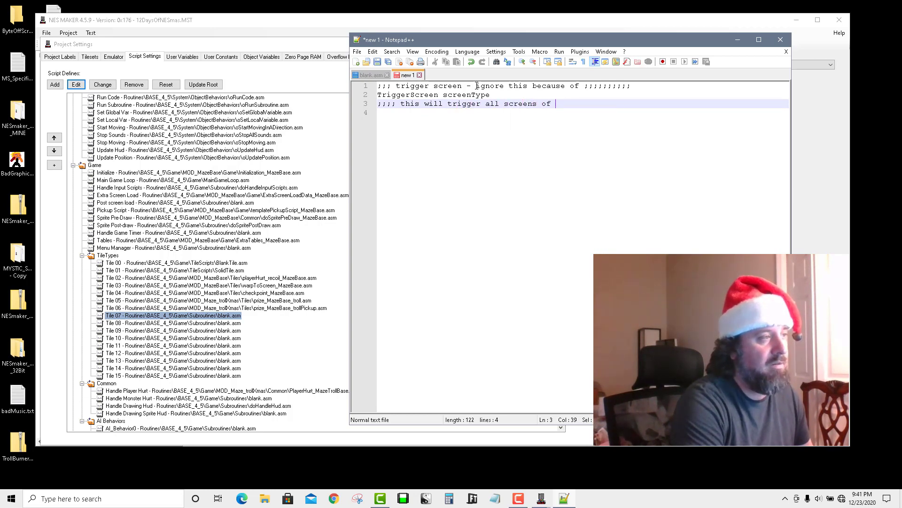
pyautogui.write('the type of the screen')
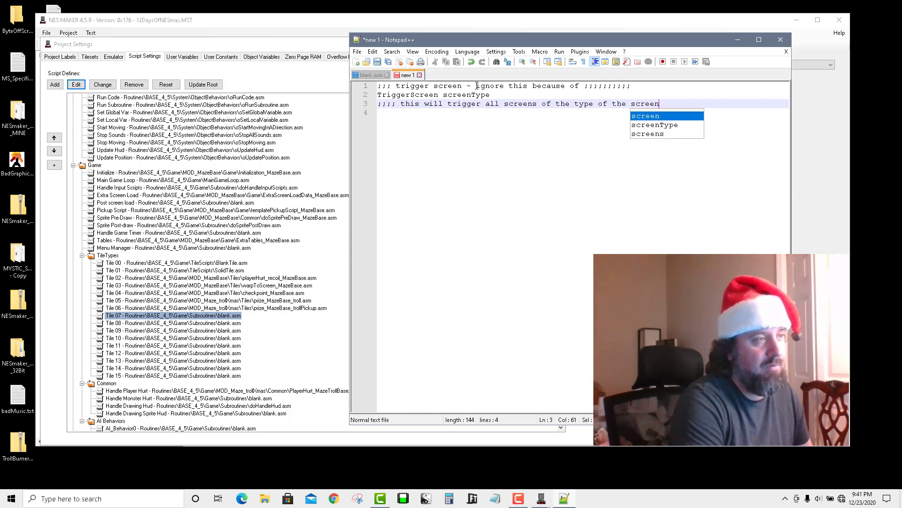
pyautogui.write(' I am currently on')
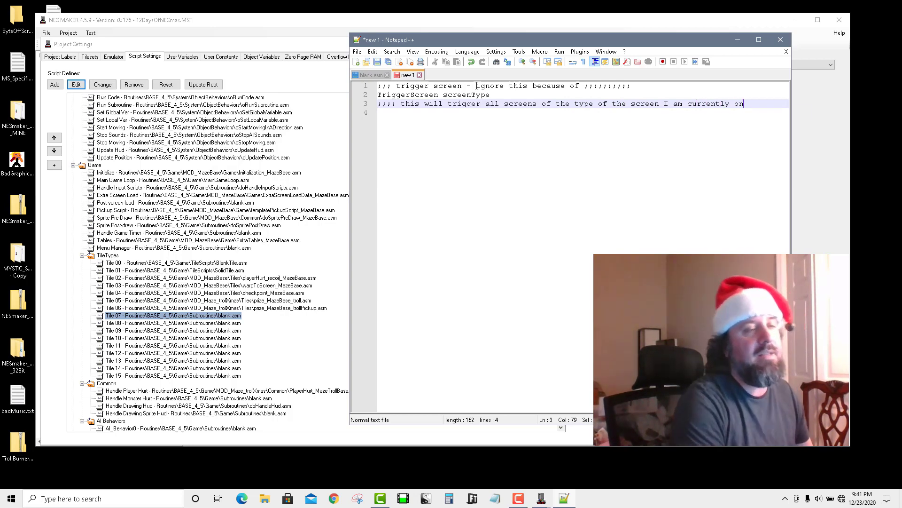
pyautogui.press('Down')
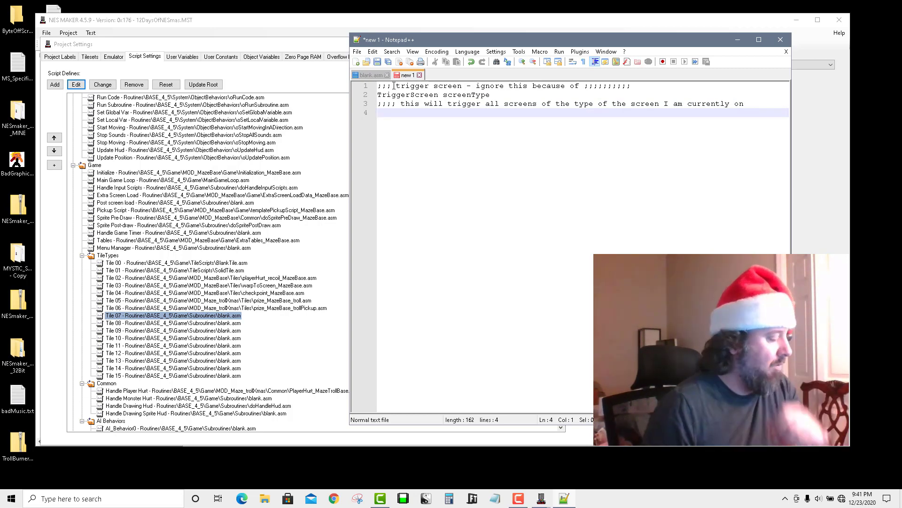
# Save the script as triggerTile.asm in the Tiles folder of Game\MOD_Maze_trollXmas
pyautogui.hotkey('ctrl', 's')
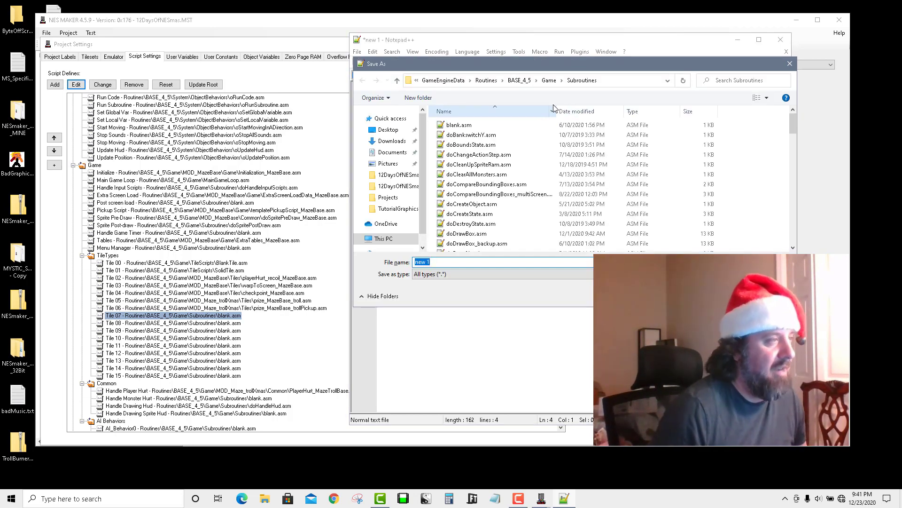
pyautogui.click(521, 81)
pyautogui.doubleClick(460, 125)
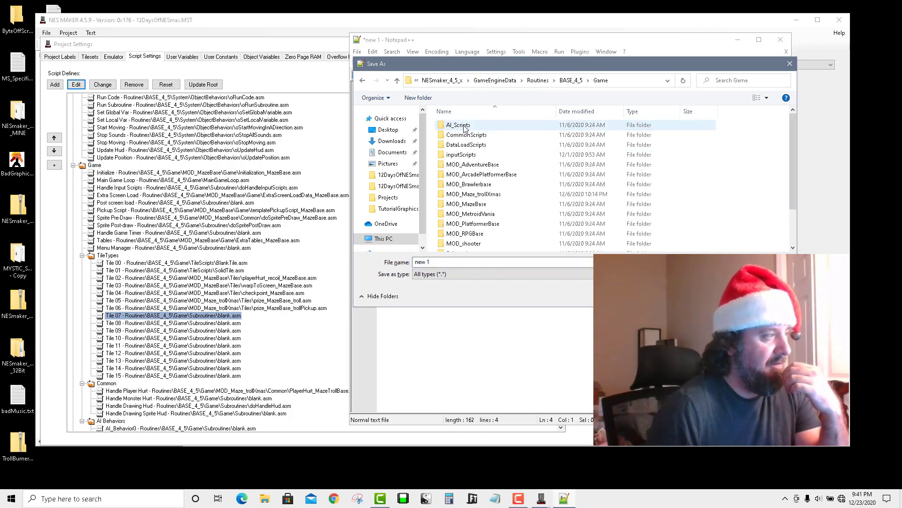
pyautogui.scroll(-1, 501, 188)
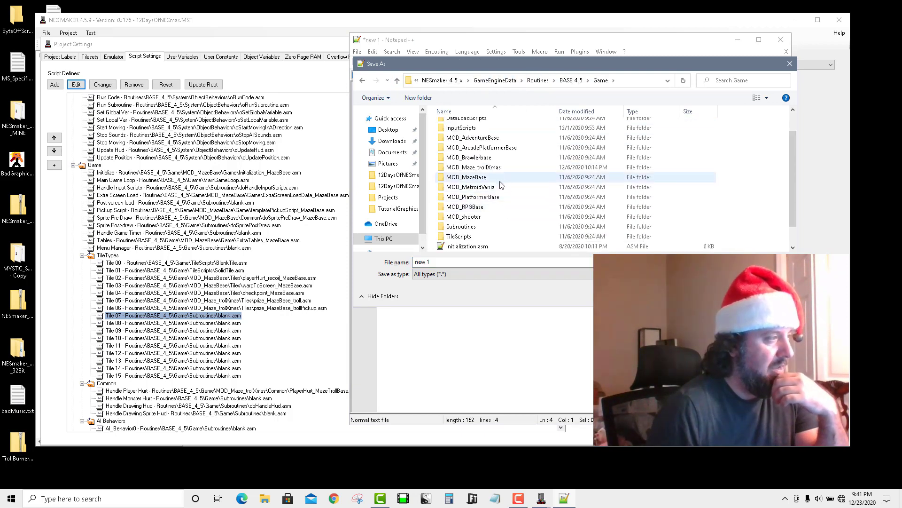
pyautogui.doubleClick(481, 168)
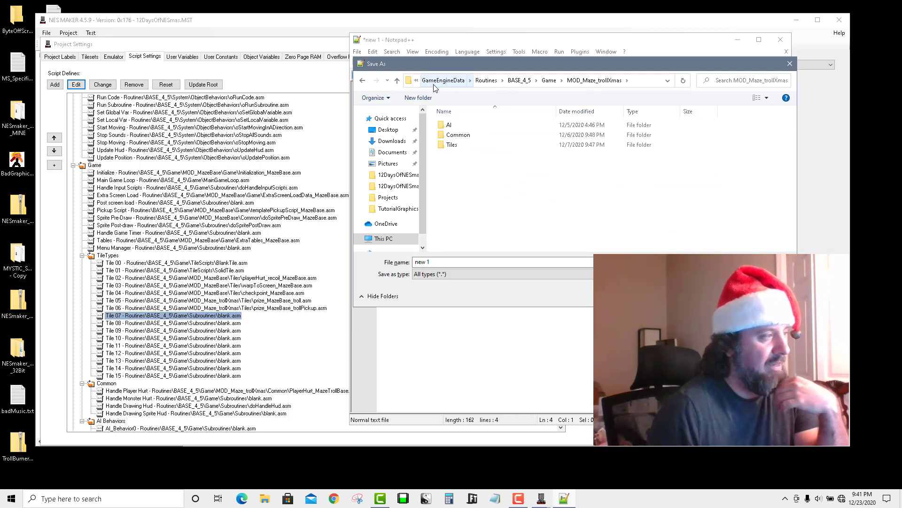
pyautogui.doubleClick(460, 146)
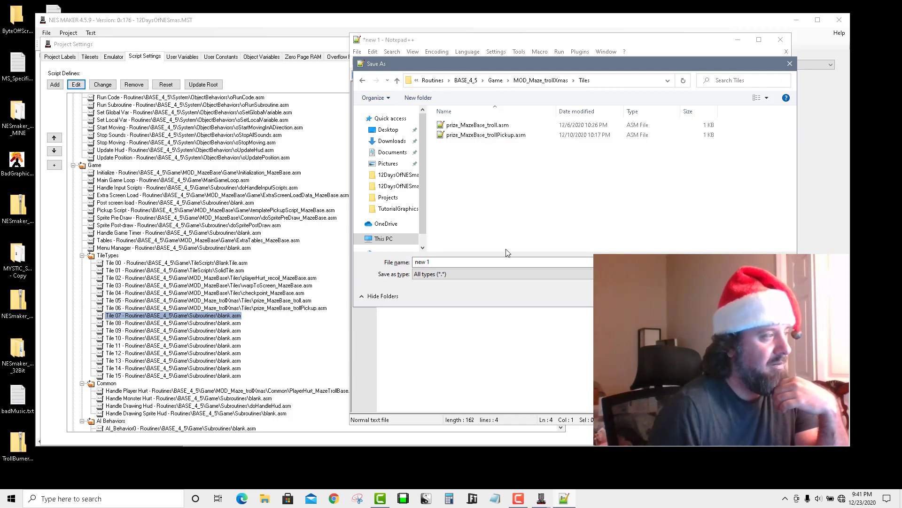
pyautogui.click(478, 259)
pyautogui.write('trig')
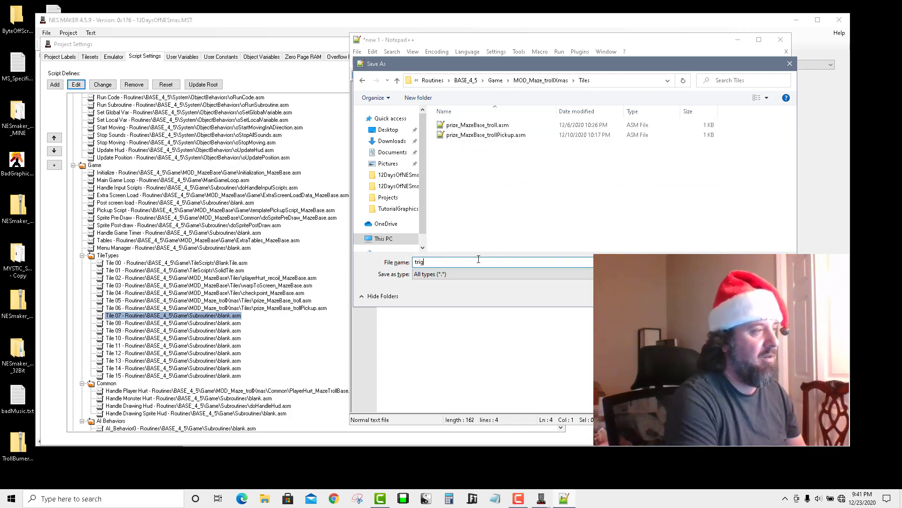
pyautogui.write('gerTile.asm')
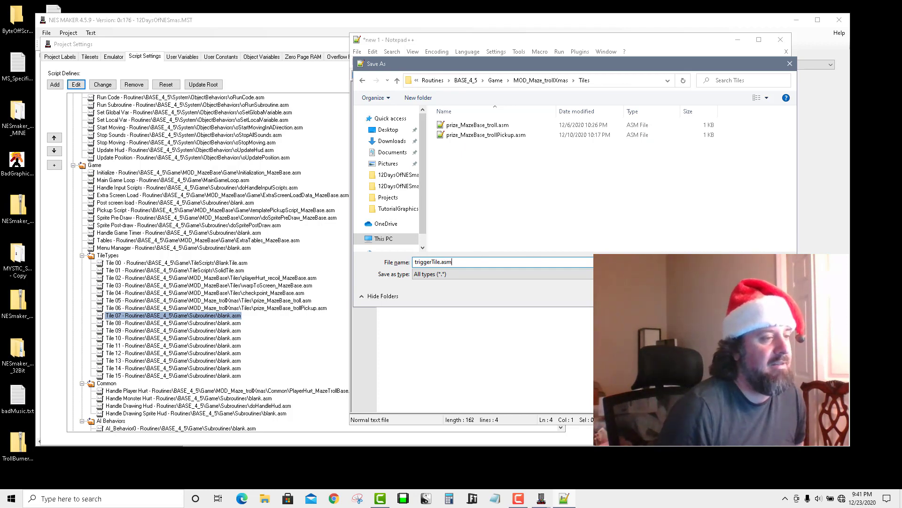
pyautogui.press('Return')
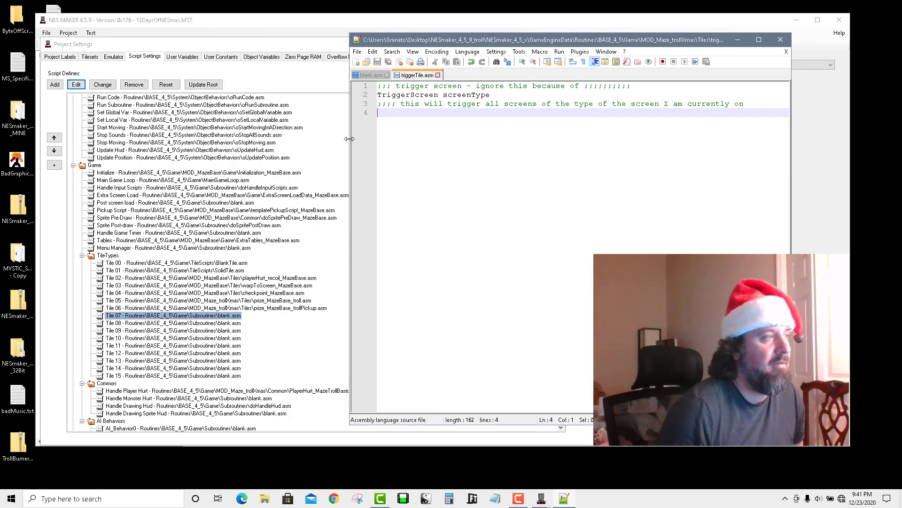
# Assign triggerTile.asm from MOD_Maze_trollXmas\Tiles to Tile 07 in the NESmaker script settings, and close the project settings
pyautogui.click(294, 170)
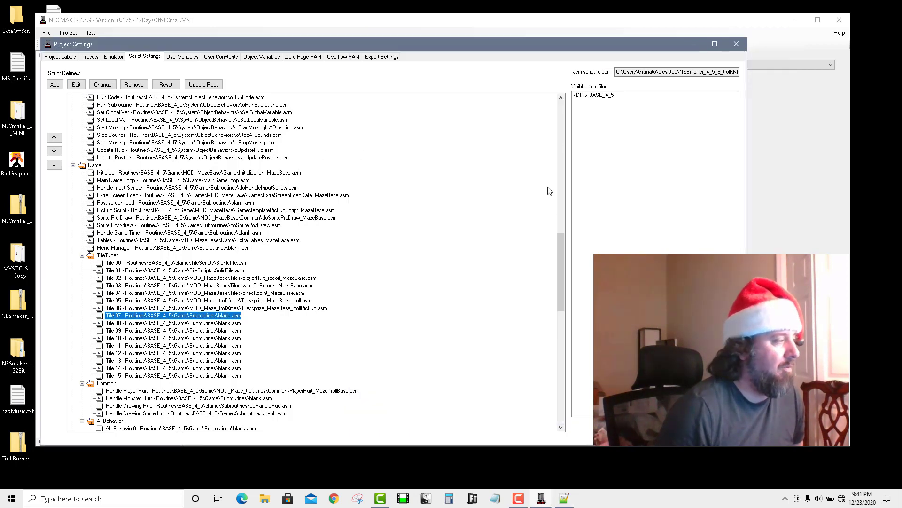
pyautogui.doubleClick(625, 94)
pyautogui.click(615, 101)
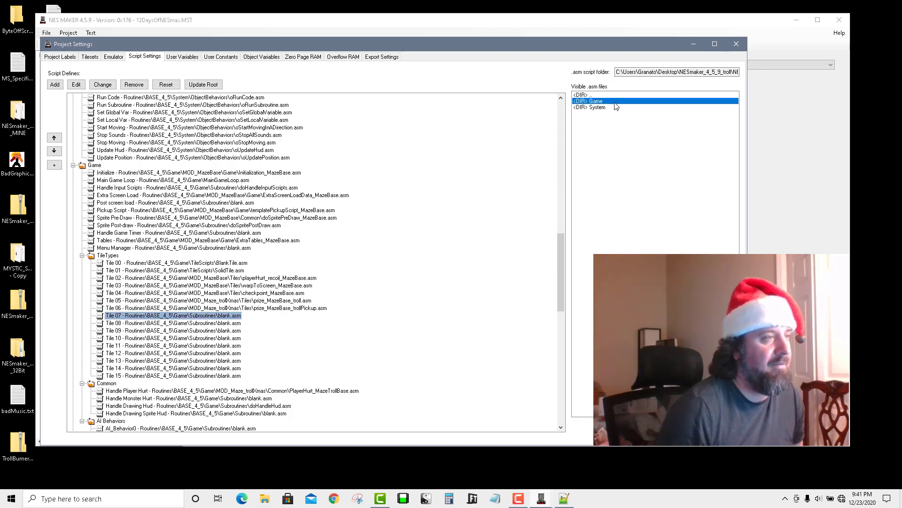
pyautogui.doubleClick(616, 102)
pyautogui.click(617, 150)
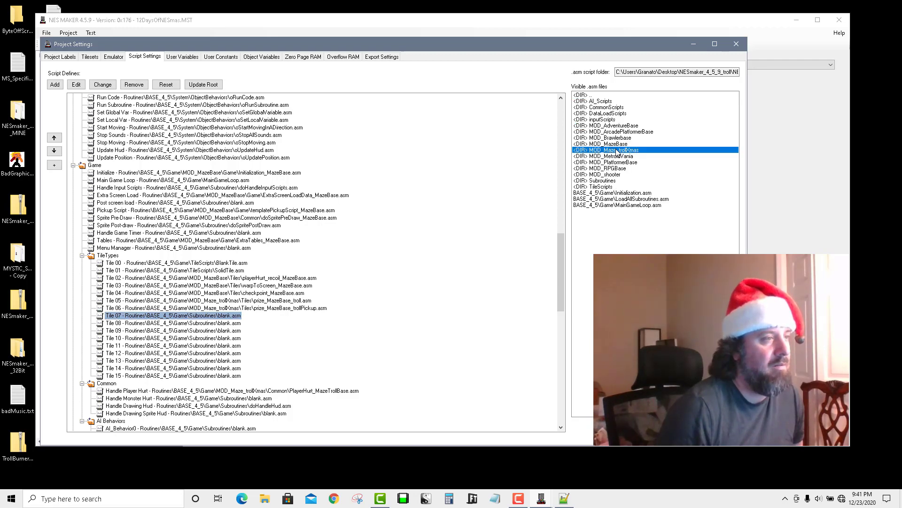
pyautogui.doubleClick(617, 150)
pyautogui.doubleClick(606, 114)
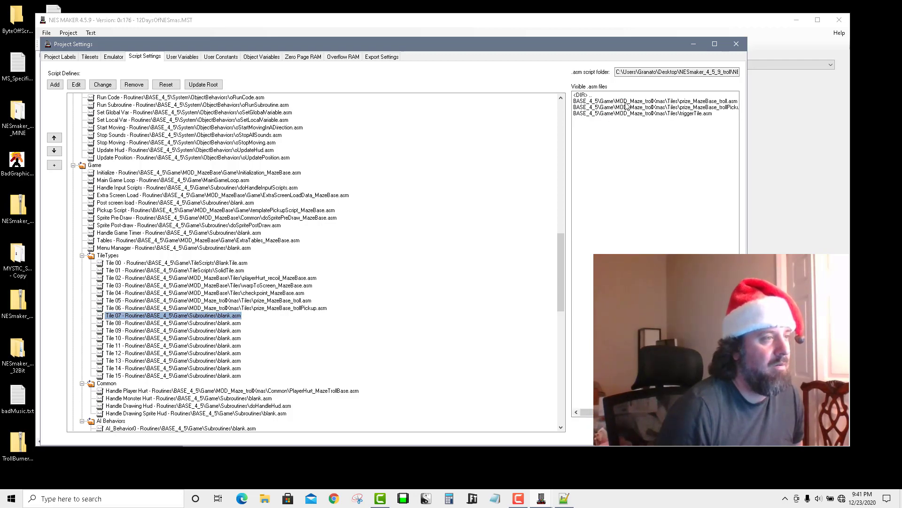
pyautogui.doubleClick(694, 113)
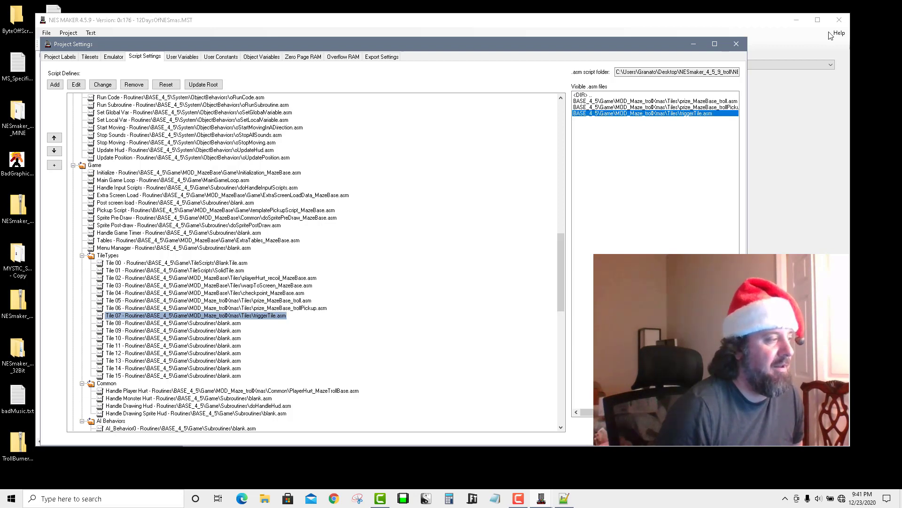
pyautogui.click(736, 44)
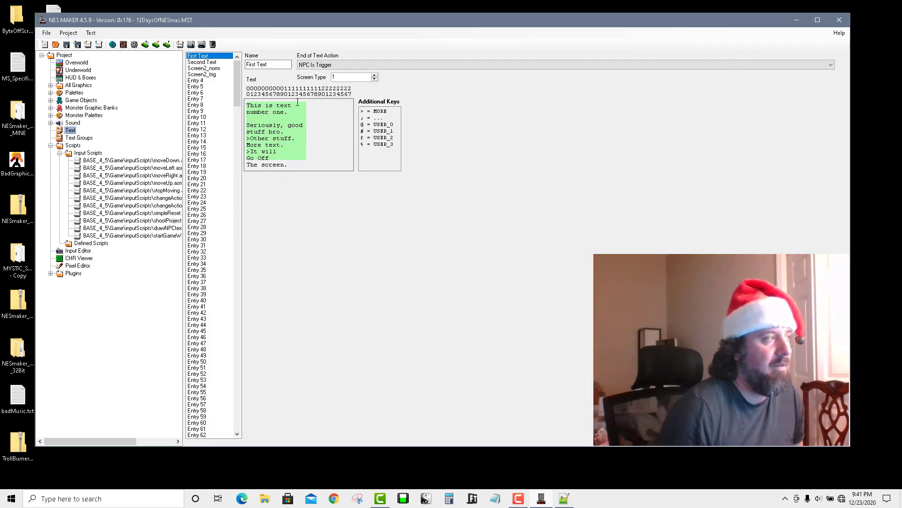
# Place the striped candy tile in the gap left of centre on the first maze overworld screen and set its attribute to TriggerTile
pyautogui.click(78, 62)
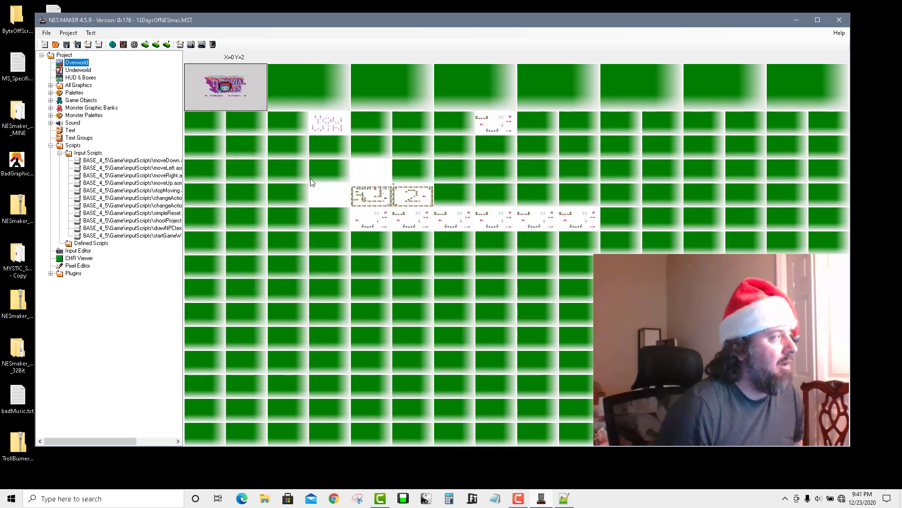
pyautogui.doubleClick(373, 197)
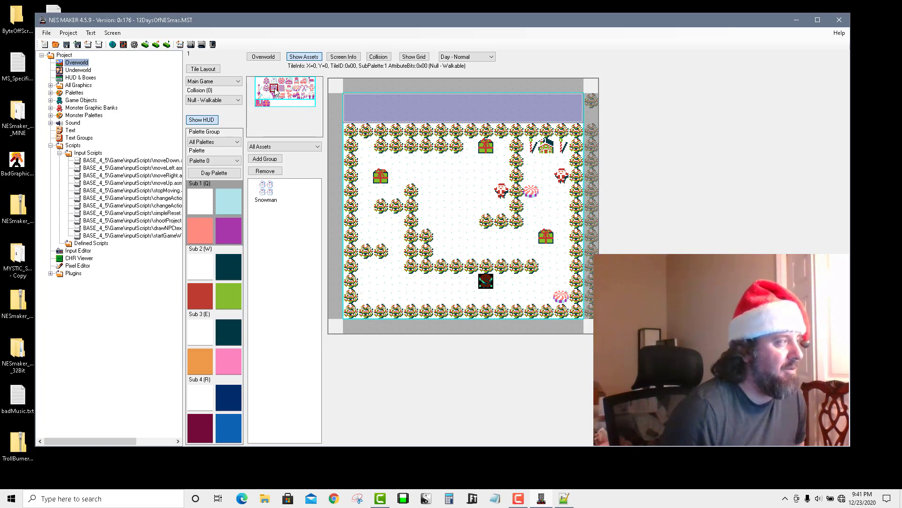
pyautogui.click(425, 221)
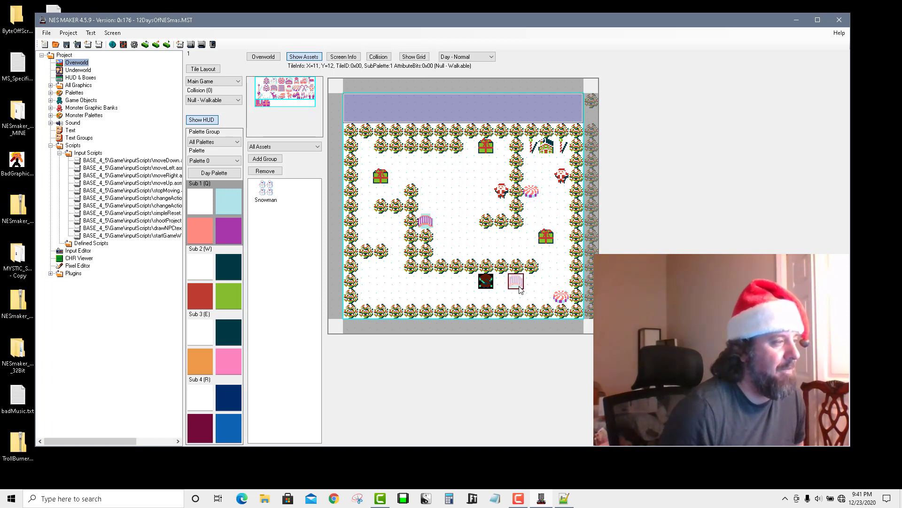
pyautogui.rightClick(428, 220)
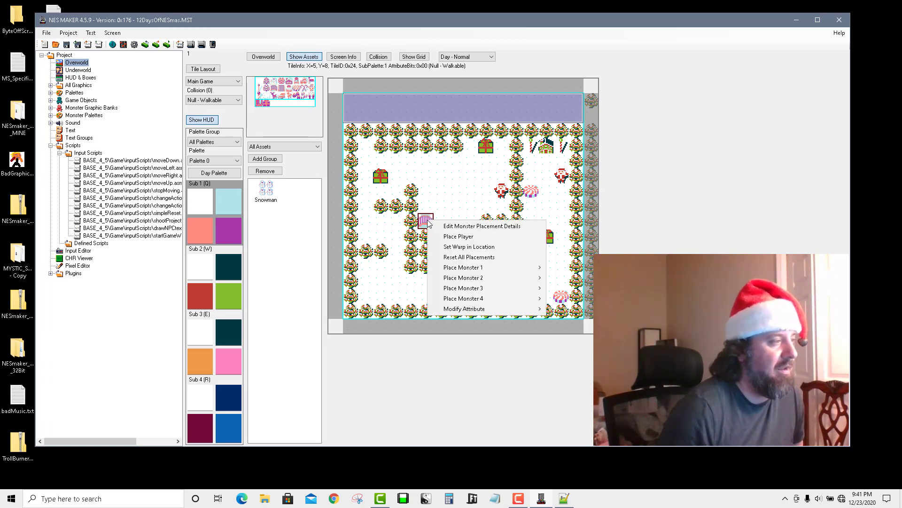
pyautogui.moveTo(478, 311)
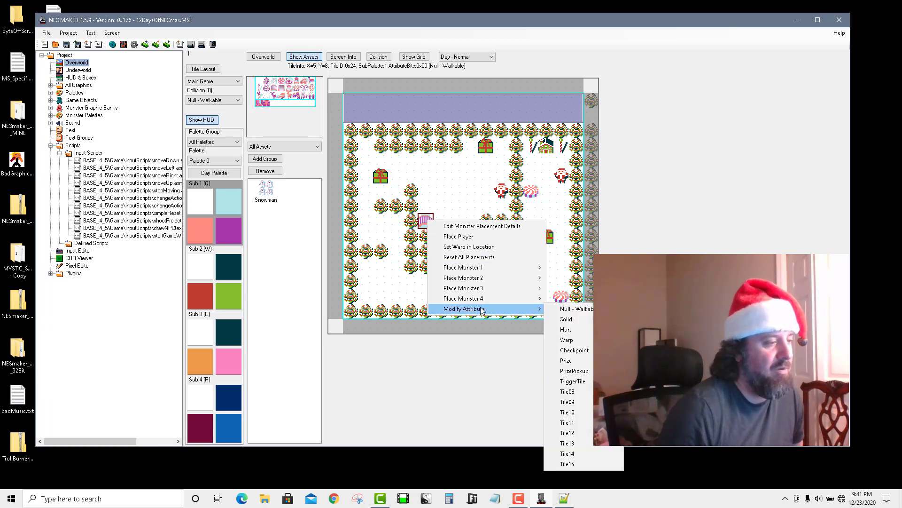
pyautogui.click(562, 383)
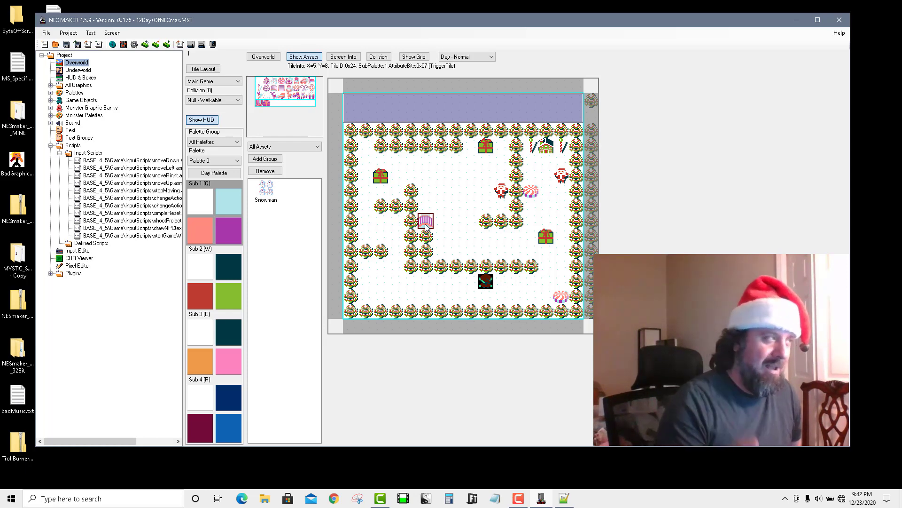
# Compare the screen details of the two maze screens and set the first maze screen's Screen Type to 1
pyautogui.click(343, 57)
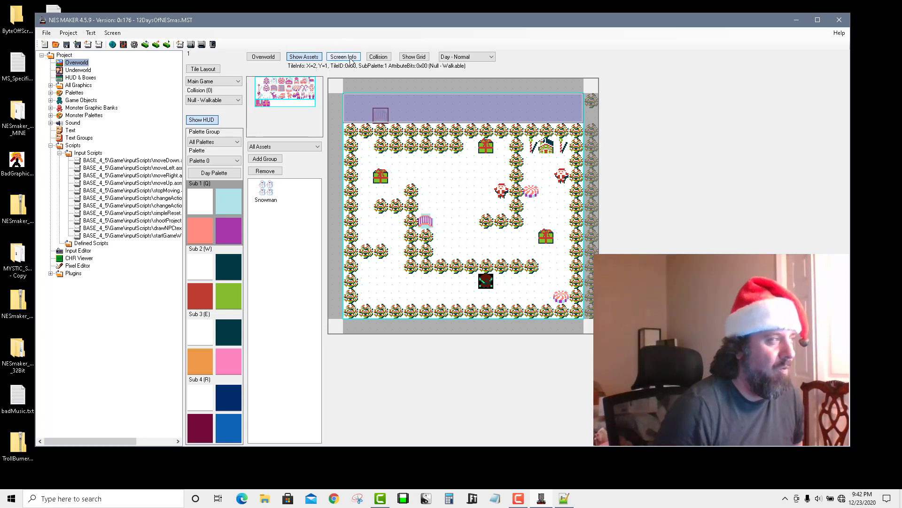
pyautogui.moveTo(342, 56); pyautogui.dragTo(518, 166)
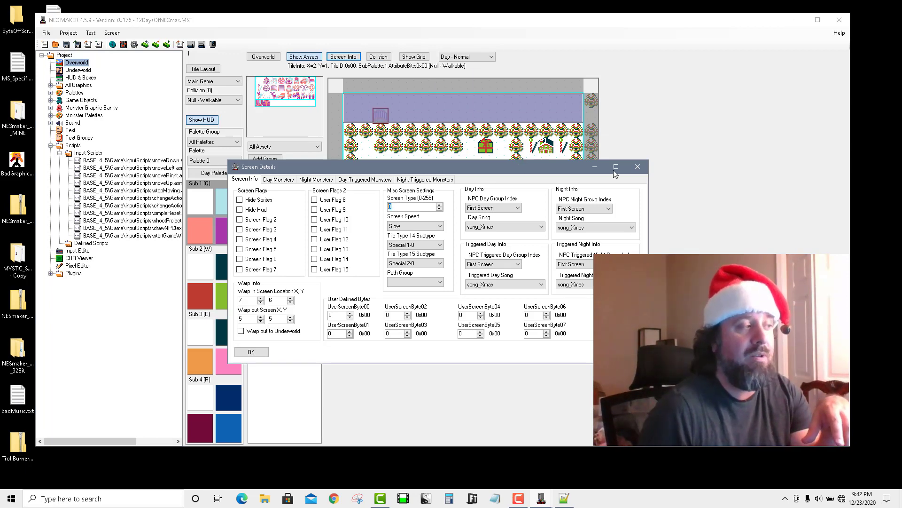
pyautogui.click(637, 166)
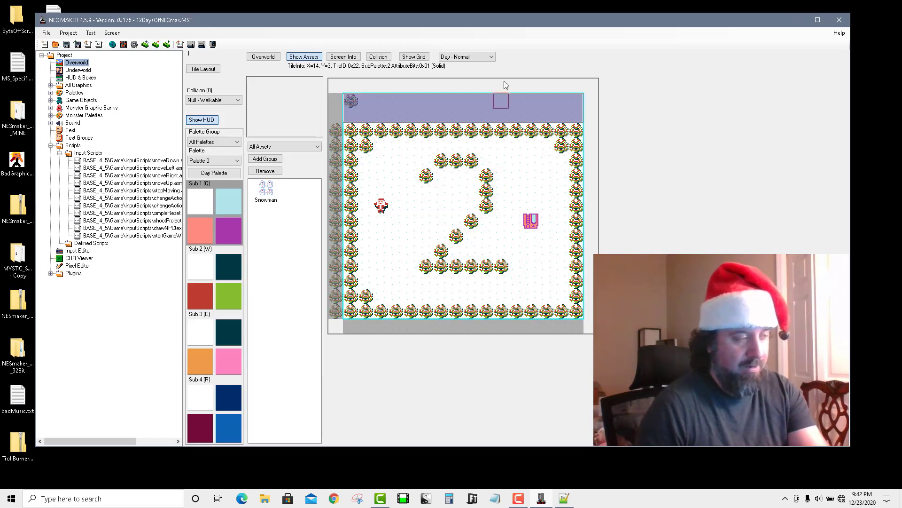
pyautogui.click(341, 58)
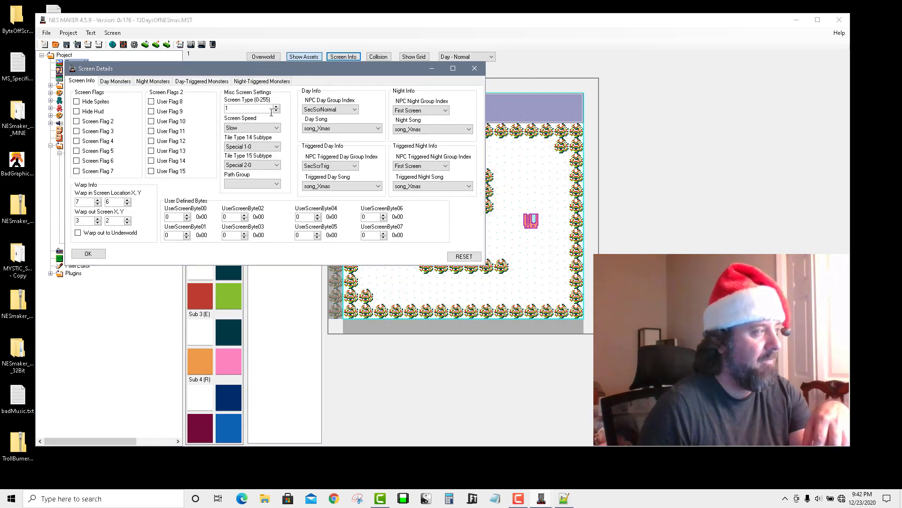
pyautogui.click(96, 253)
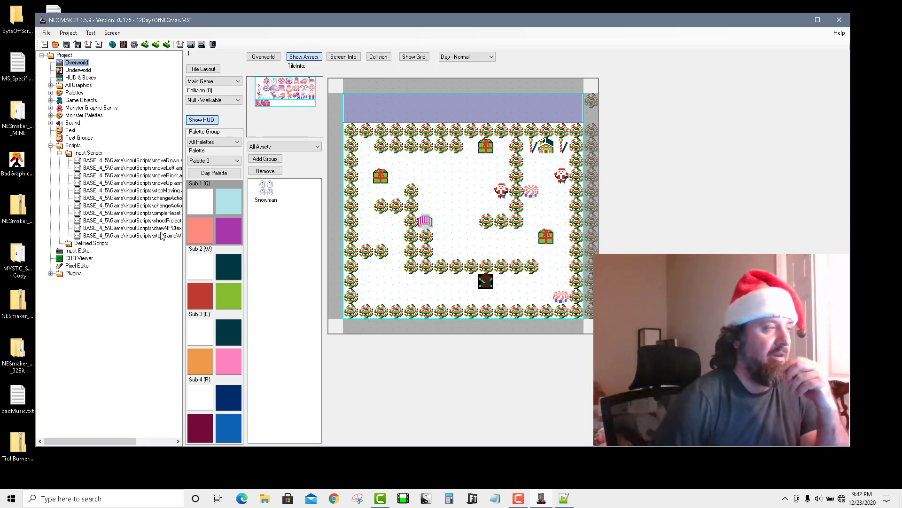
pyautogui.click(343, 57)
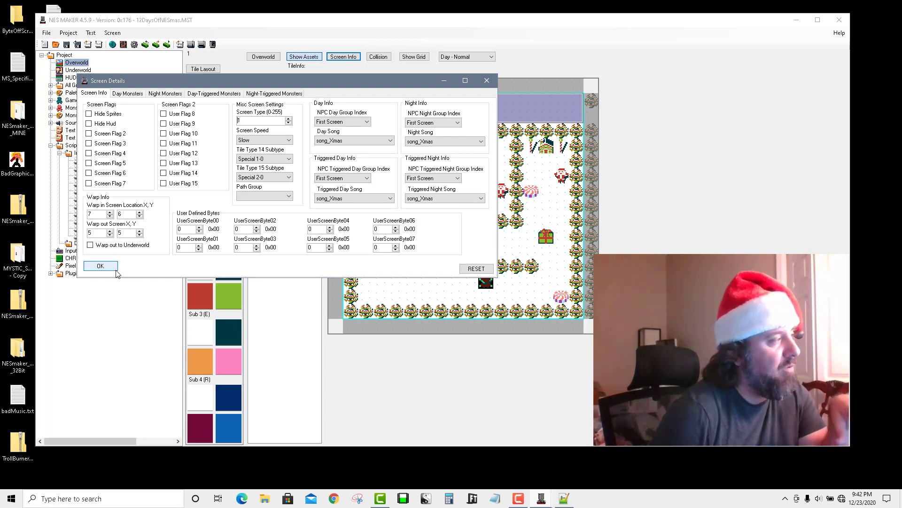
pyautogui.click(100, 266)
# Build and run the game, start playing, and walk the player through the house to the Santa on the second screen
pyautogui.click(503, 193)
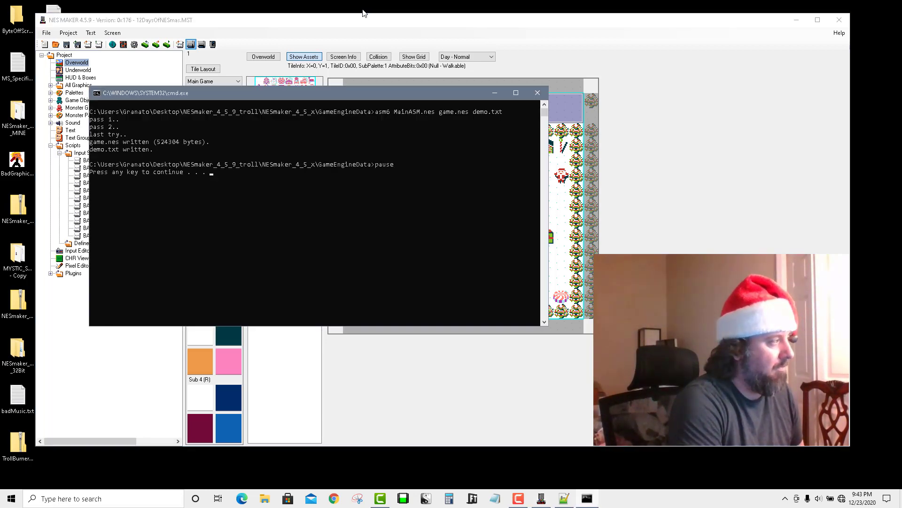
pyautogui.press('Return')
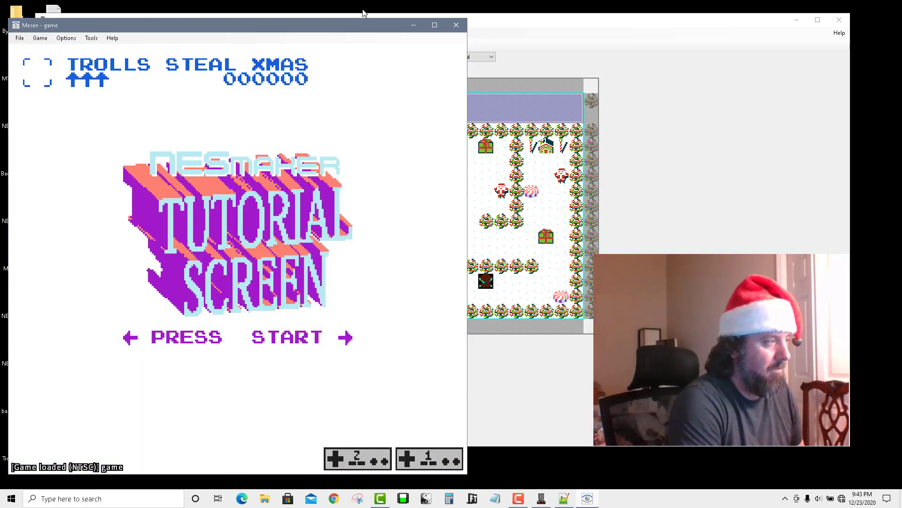
pyautogui.press('Return')
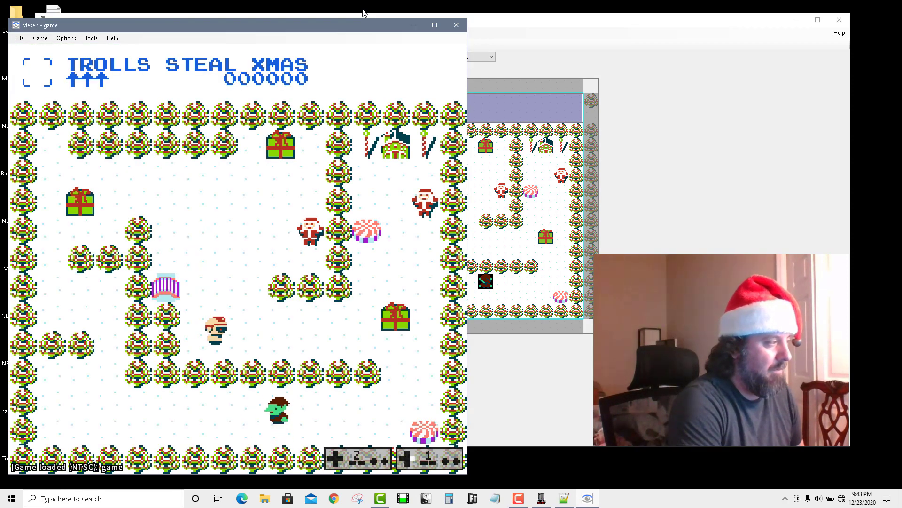
pyautogui.press('Left')
pyautogui.press('Right')
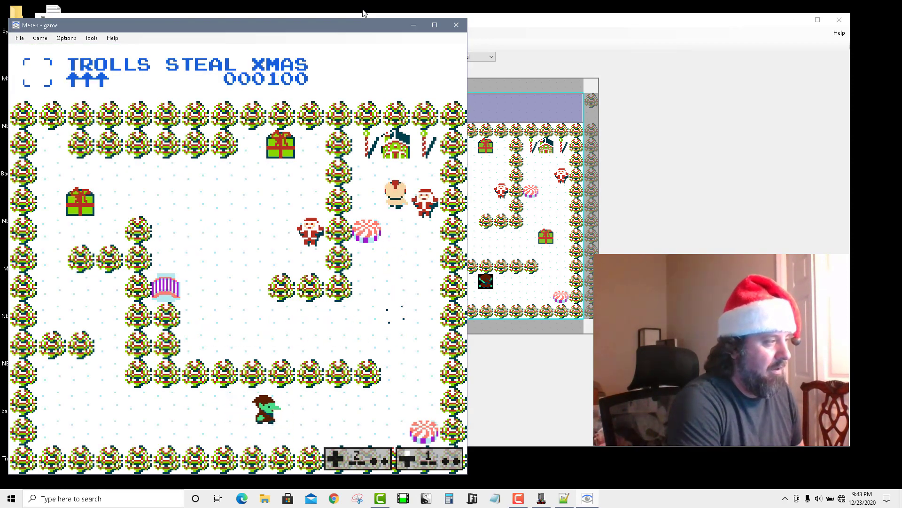
pyautogui.press('Down')
pyautogui.press('Left')
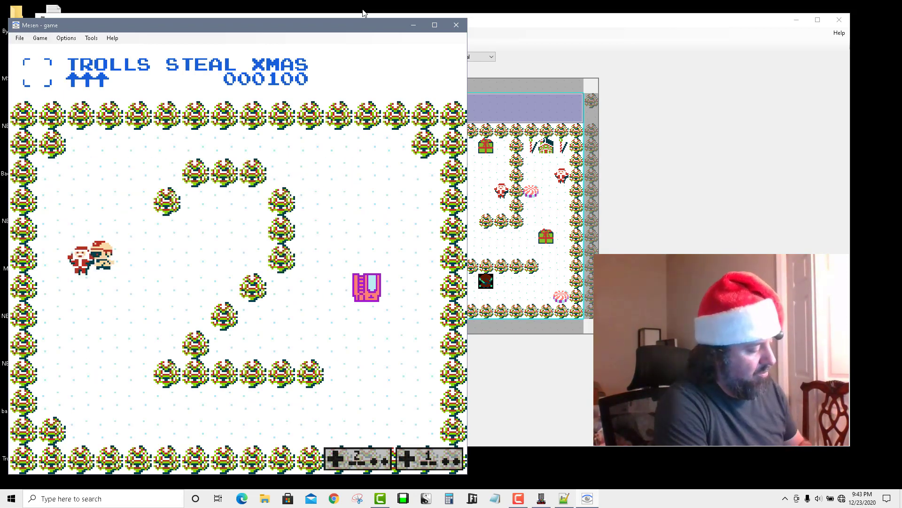
# Restart the game to test the trigger tile, go through the house, talk to the Santa on the second screen, and close the emulator
pyautogui.hotkey('ctrl', 't')
pyautogui.press('Return')
pyautogui.press('Left')
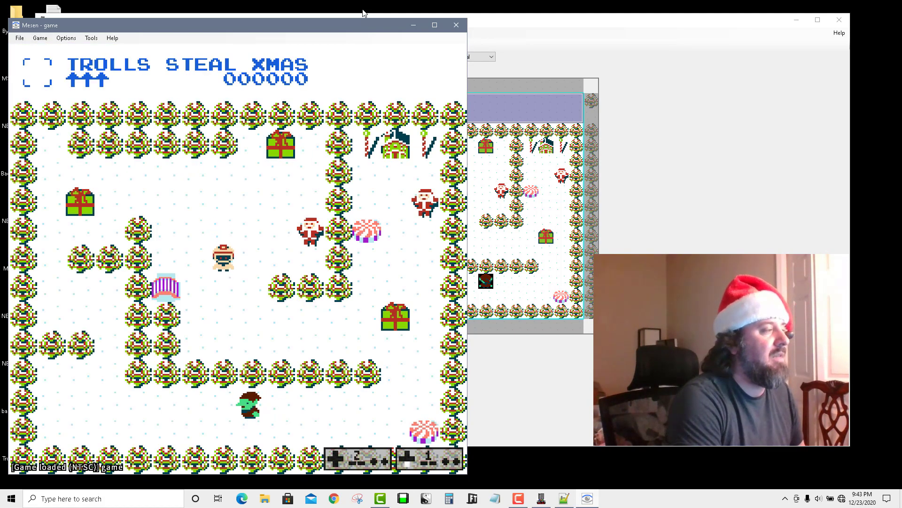
pyautogui.press('Right')
pyautogui.press('Down')
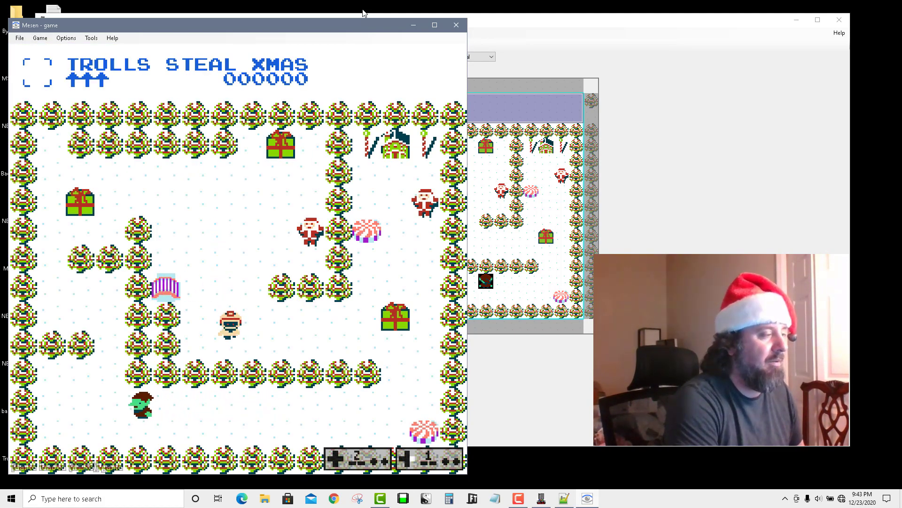
pyautogui.press('Right')
pyautogui.press('Up')
pyautogui.press('Up')
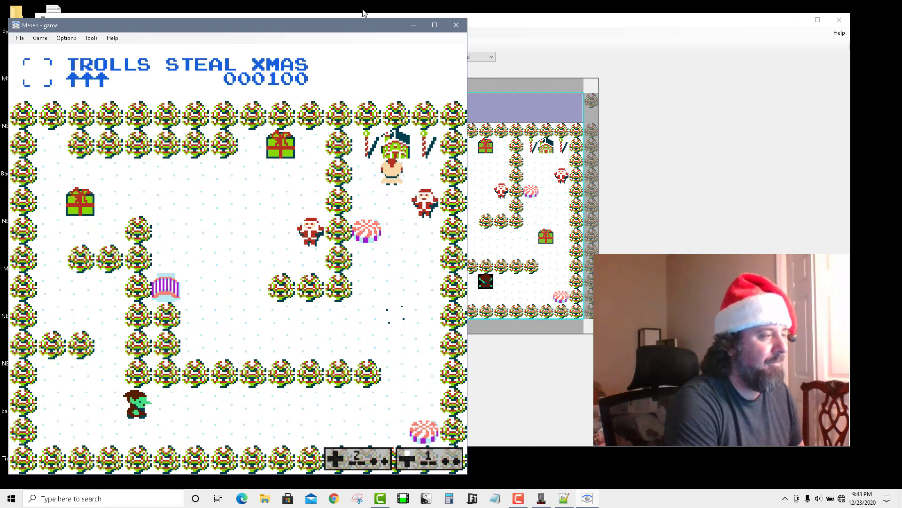
pyautogui.press('Left')
pyautogui.press('Down')
pyautogui.press('Left')
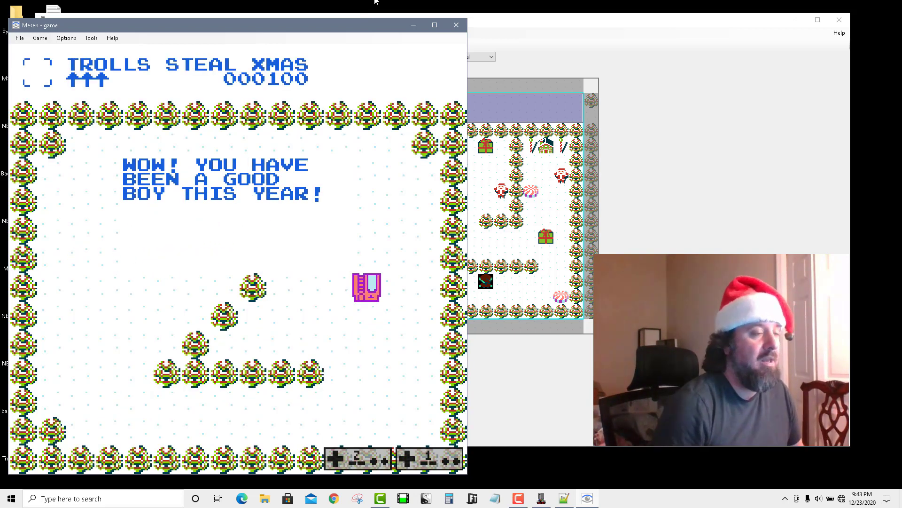
pyautogui.click(448, 24)
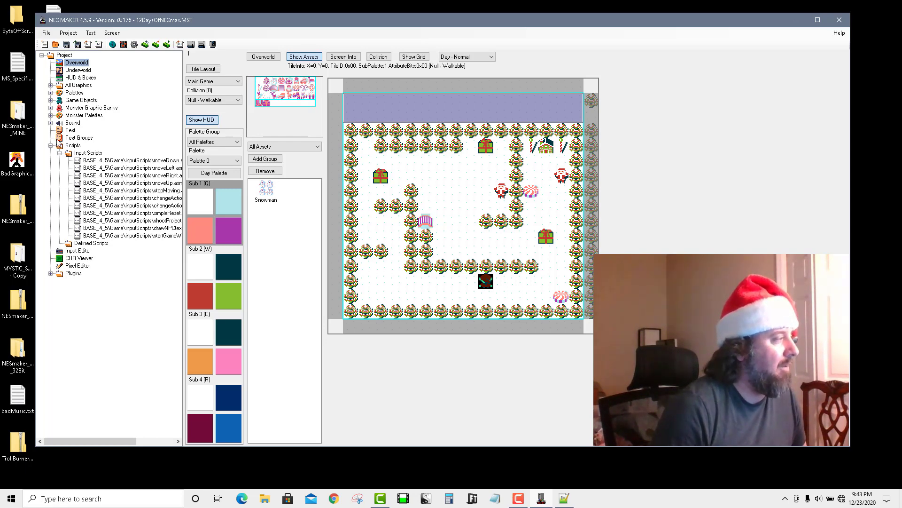
# List the project's sound effects and open the Tile 07 script triggerTile.asm for editing from the script settings
pyautogui.click(51, 123)
pyautogui.click(60, 138)
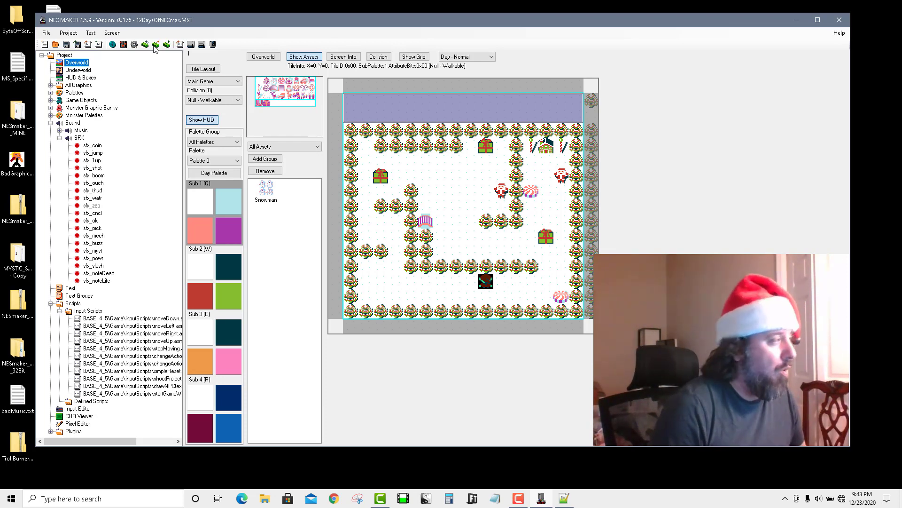
pyautogui.click(134, 44)
pyautogui.click(206, 118)
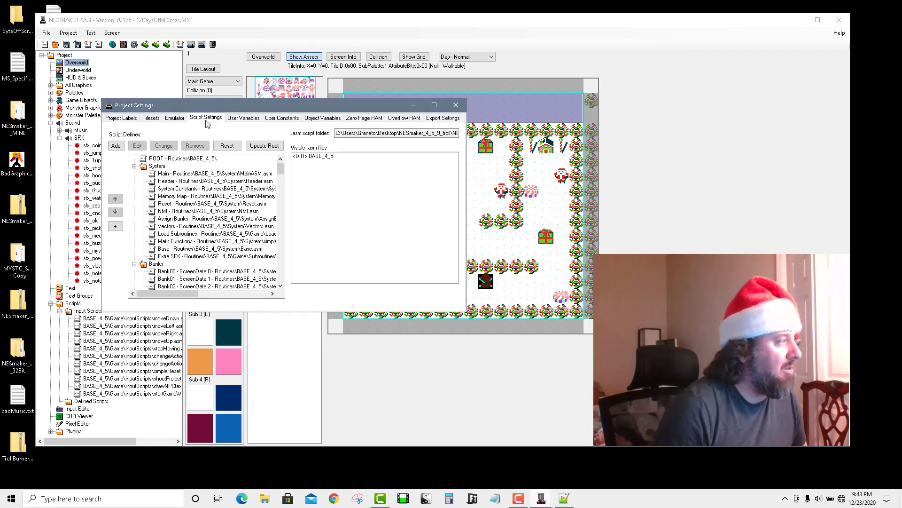
pyautogui.moveTo(463, 308); pyautogui.dragTo(701, 436)
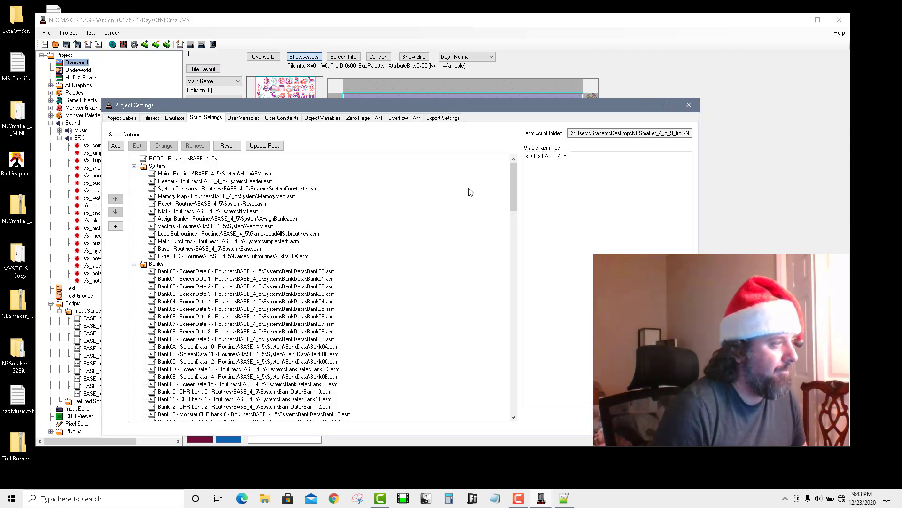
pyautogui.scroll(-15, 405, 324)
pyautogui.scroll(-20, 402, 327)
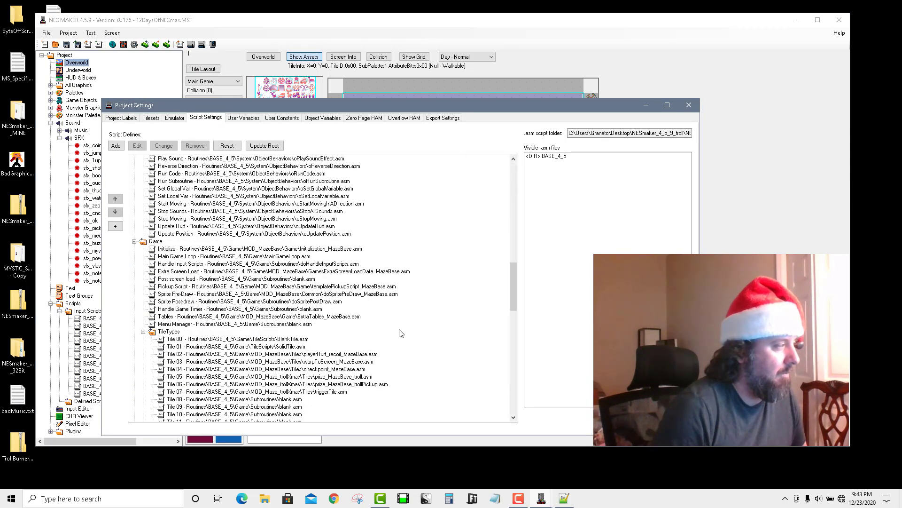
pyautogui.scroll(14, 401, 333)
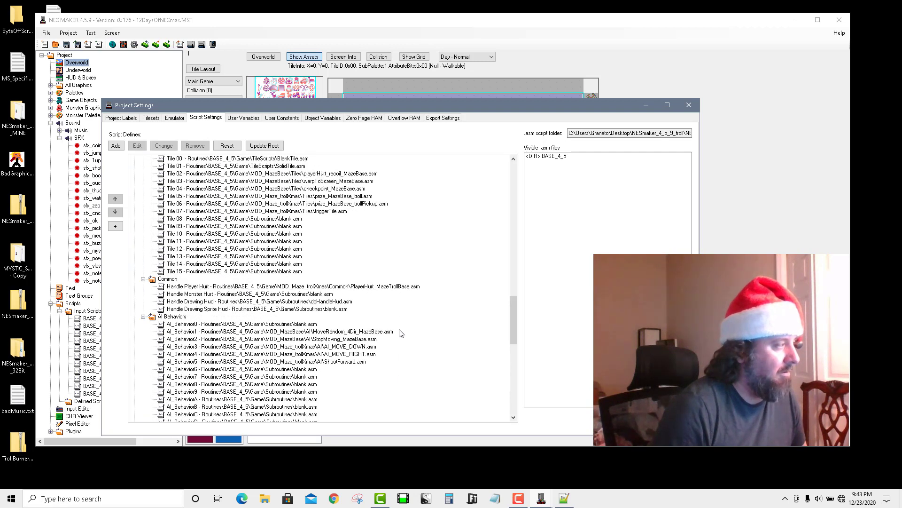
pyautogui.click(309, 256)
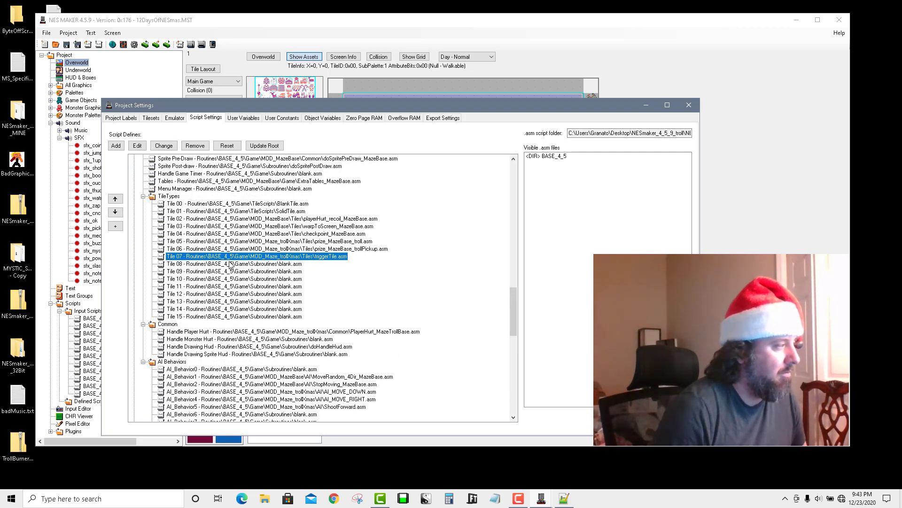
pyautogui.click(138, 146)
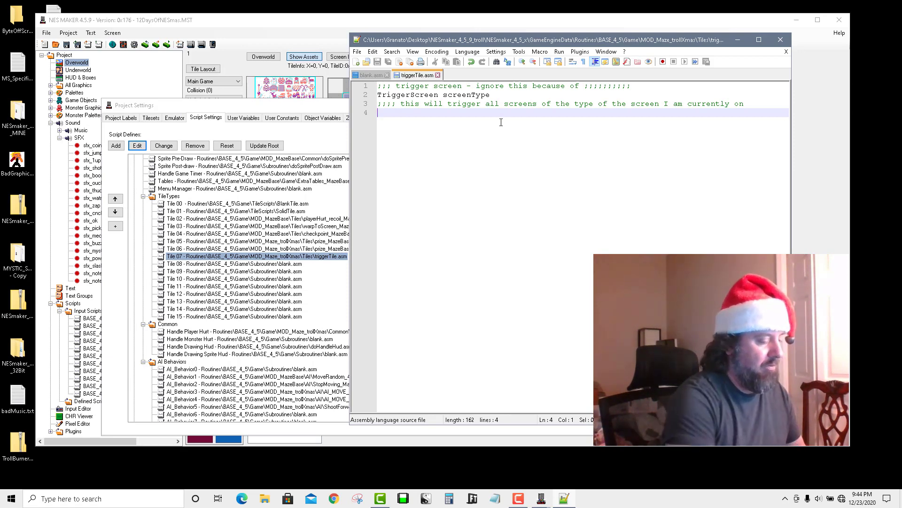
# Add the line "PlaySound #sfx_powr" below the comment in triggerTile.asm and save the script
pyautogui.write('PlaySound')
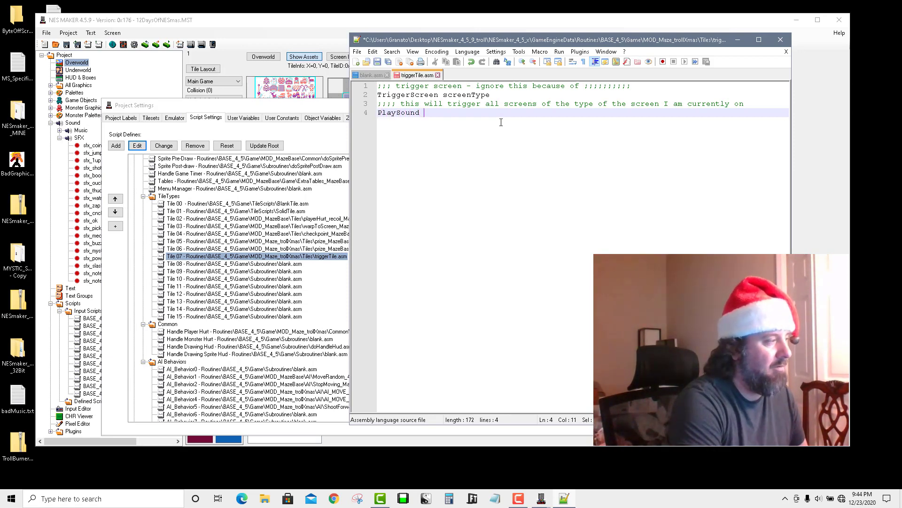
pyautogui.write('sfx')
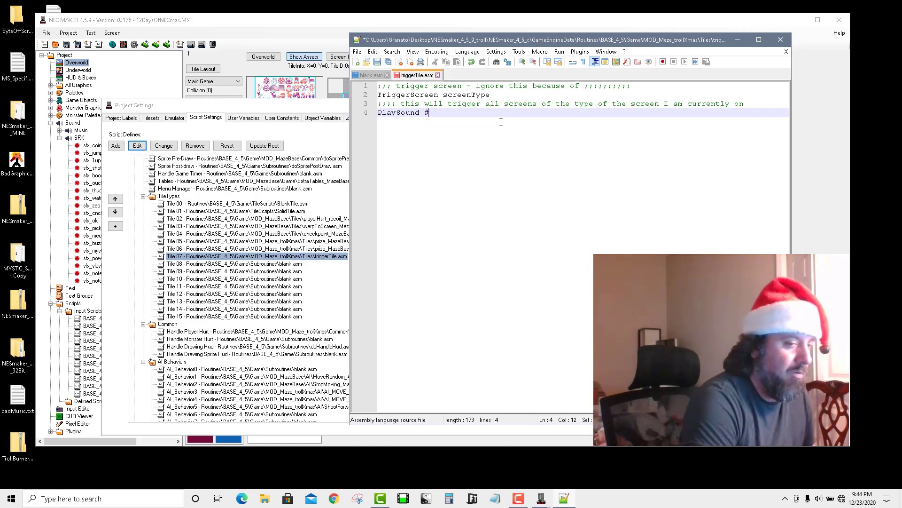
pyautogui.write('sfx_')
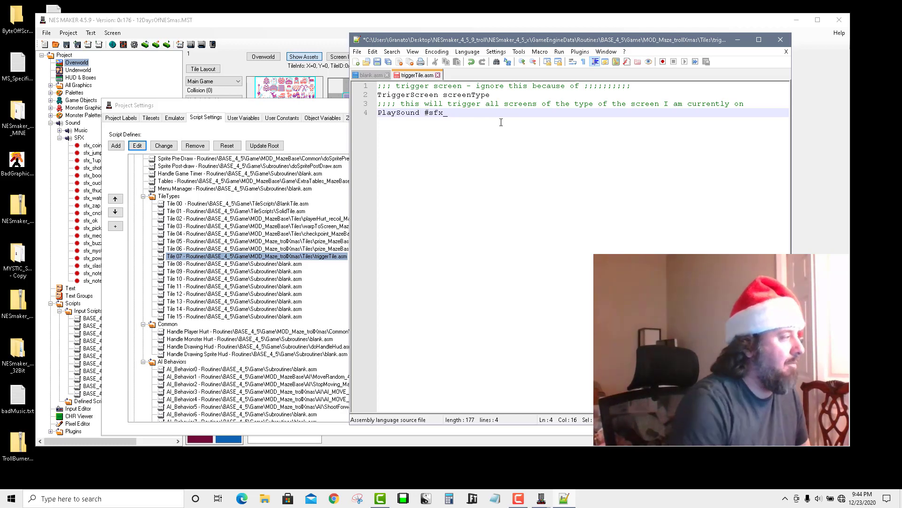
pyautogui.moveTo(224, 106); pyautogui.dragTo(297, 104)
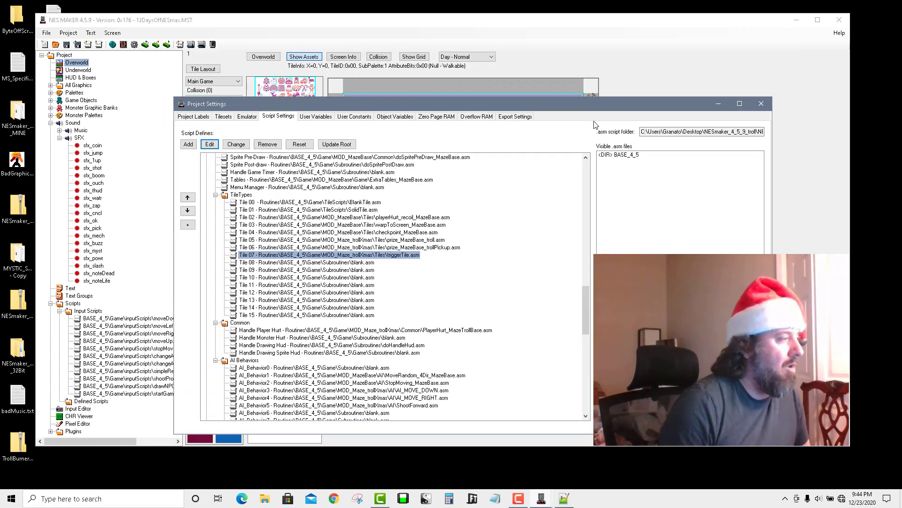
pyautogui.moveTo(593, 105); pyautogui.dragTo(584, 134)
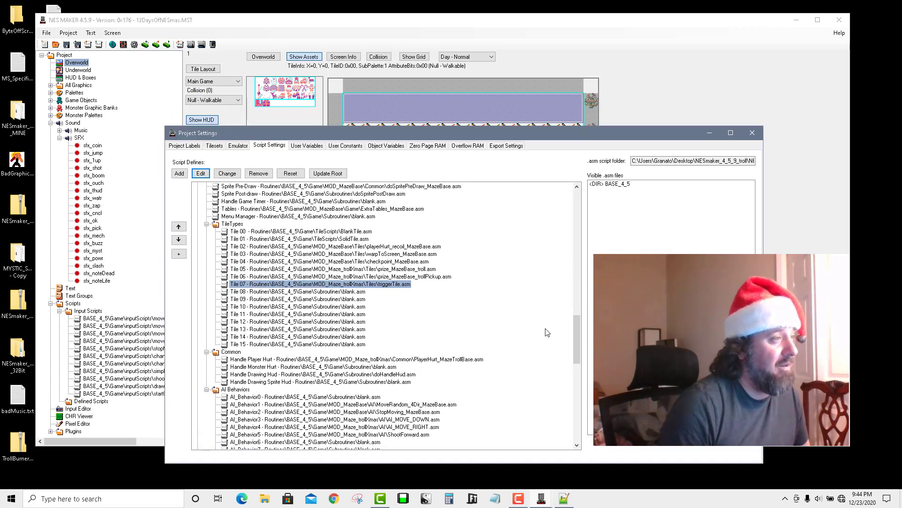
pyautogui.click(567, 499)
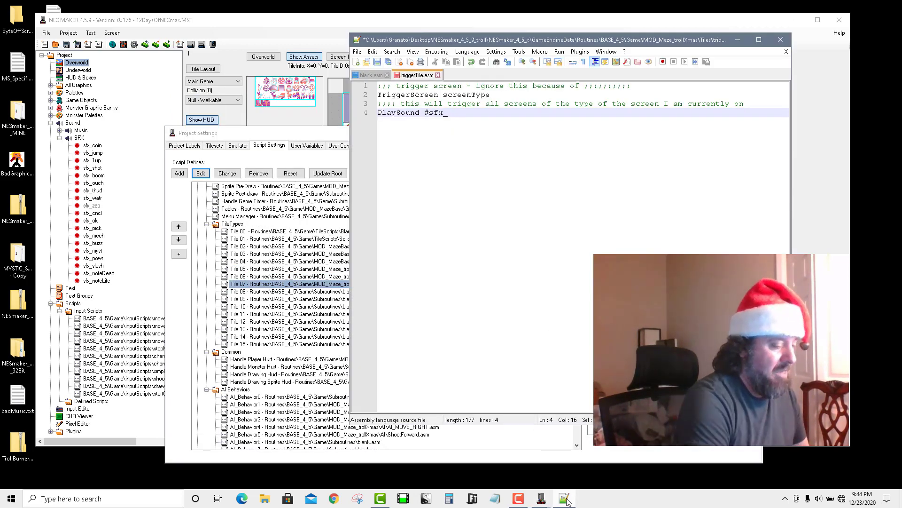
pyautogui.write('powr')
pyautogui.hotkey('ctrl', 's')
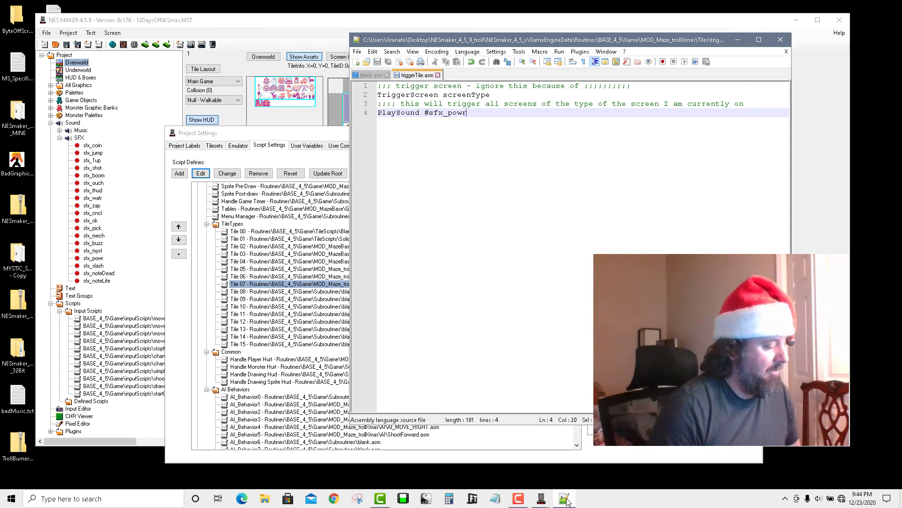
# Close the project settings, run the game, start playing, and walk the player over the striped trigger tile
pyautogui.click(197, 305)
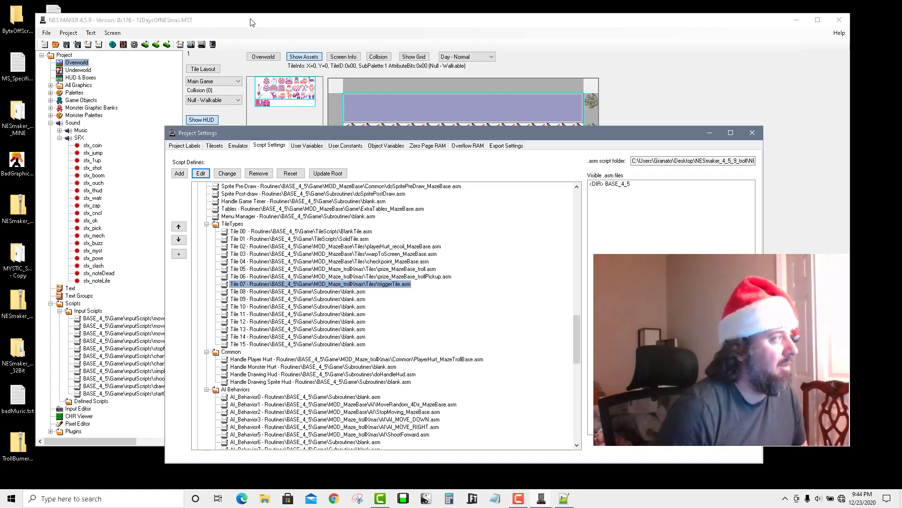
pyautogui.moveTo(493, 133); pyautogui.dragTo(467, 110)
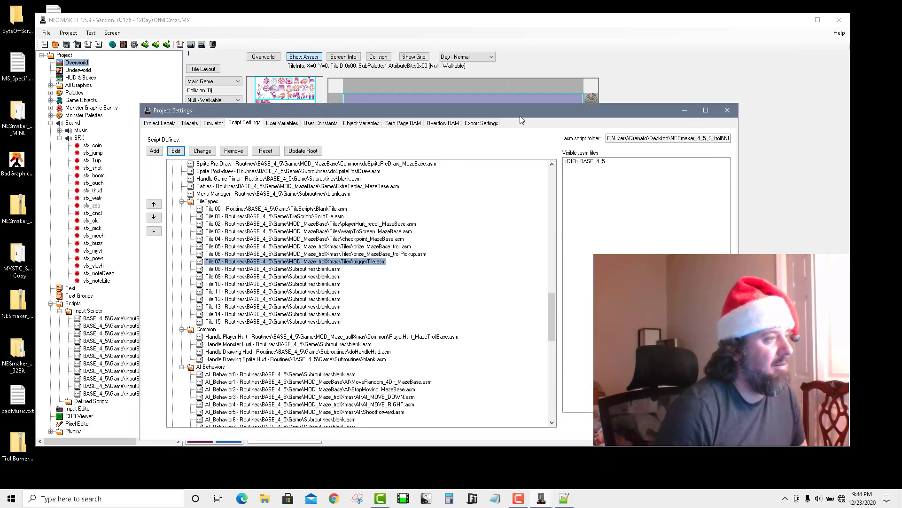
pyautogui.click(728, 110)
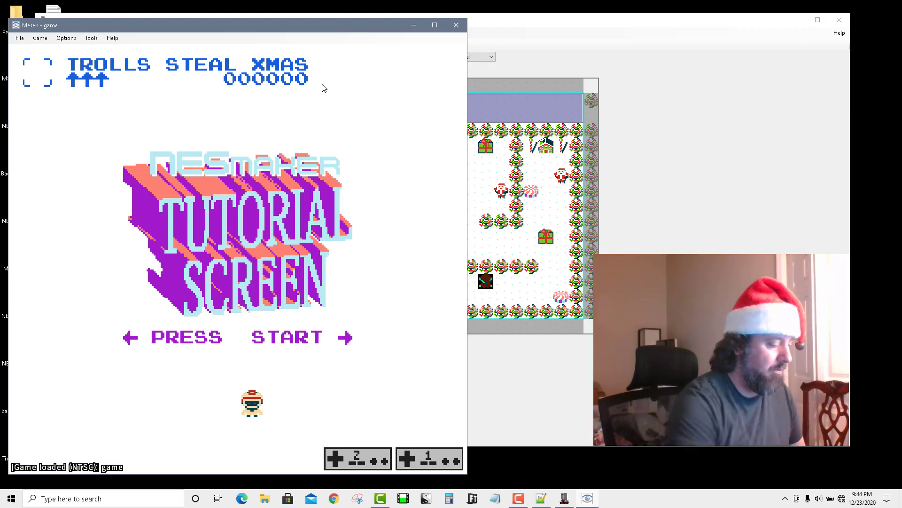
pyautogui.press('Return')
pyautogui.press('Left')
pyautogui.press('Left')
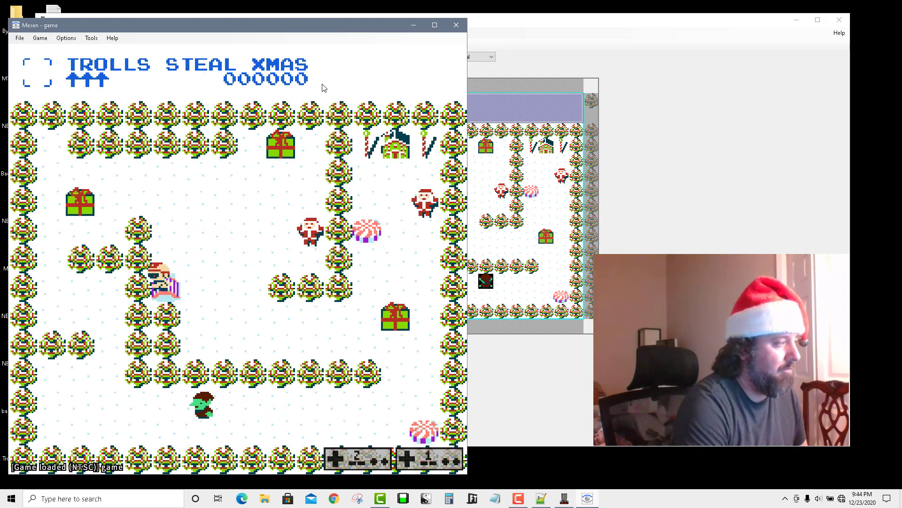
pyautogui.press('Down')
pyautogui.press('Up')
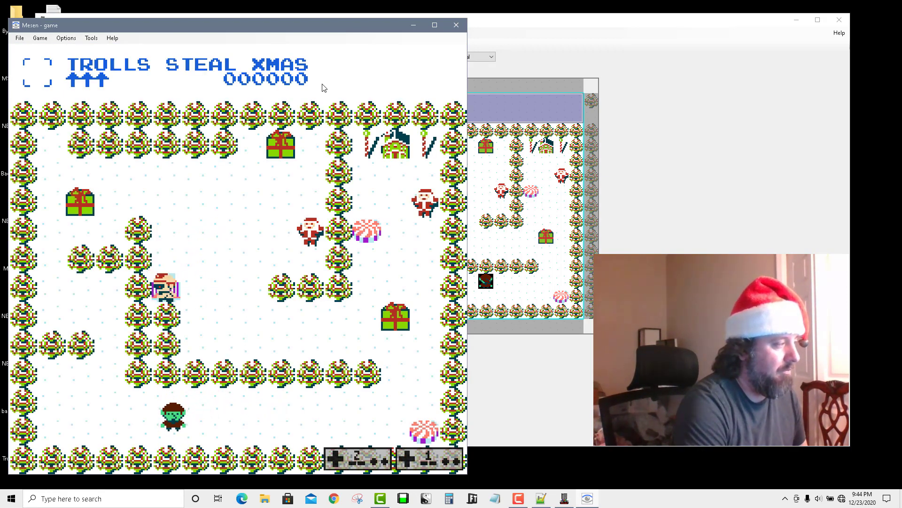
pyautogui.press('Left')
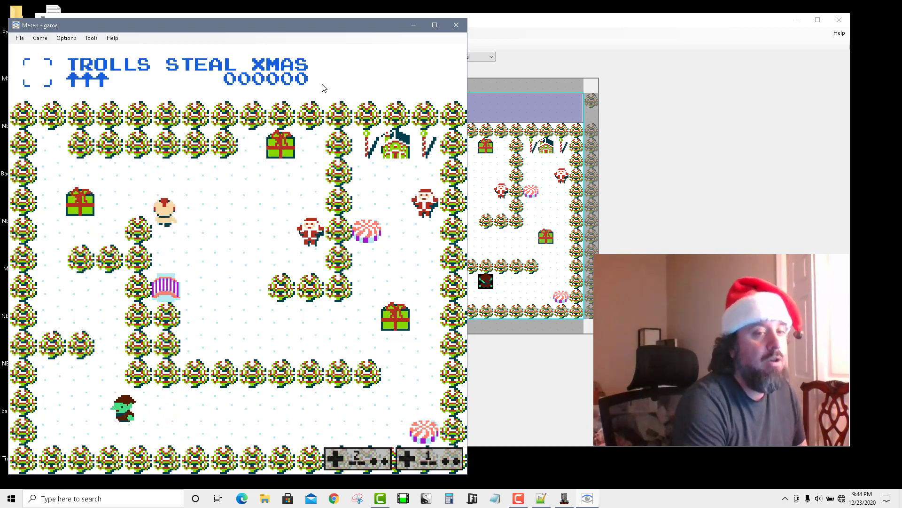
pyautogui.press('Down')
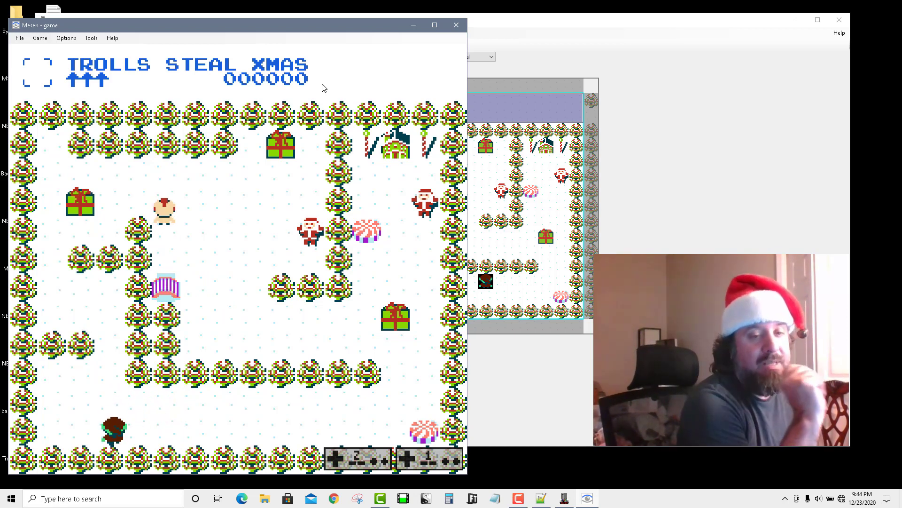
# Move the player onto and off the striped trigger tile again to test its sound, and close the emulator
pyautogui.press('Right')
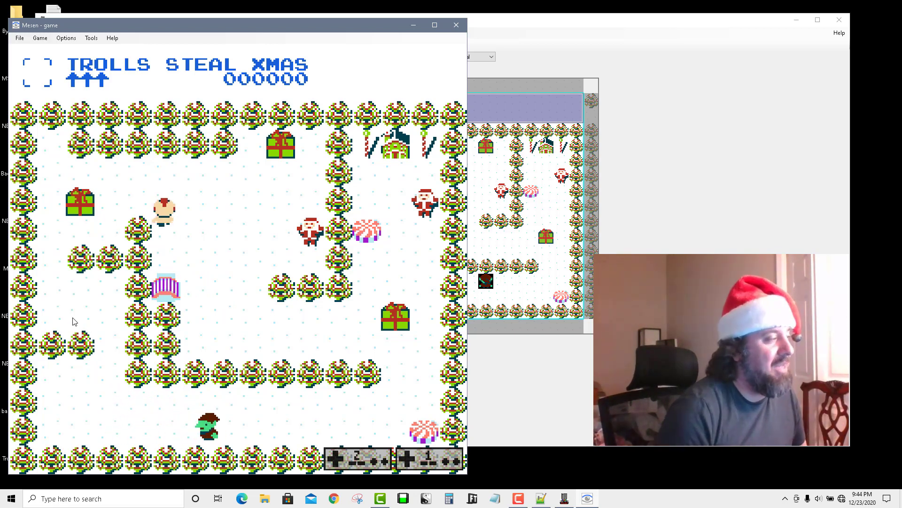
pyautogui.press('Left')
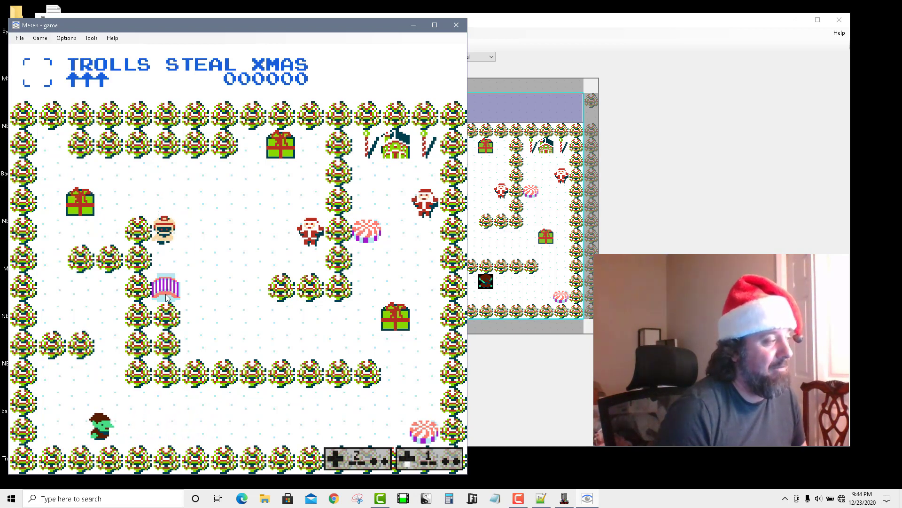
pyautogui.press('Right')
pyautogui.press('Right')
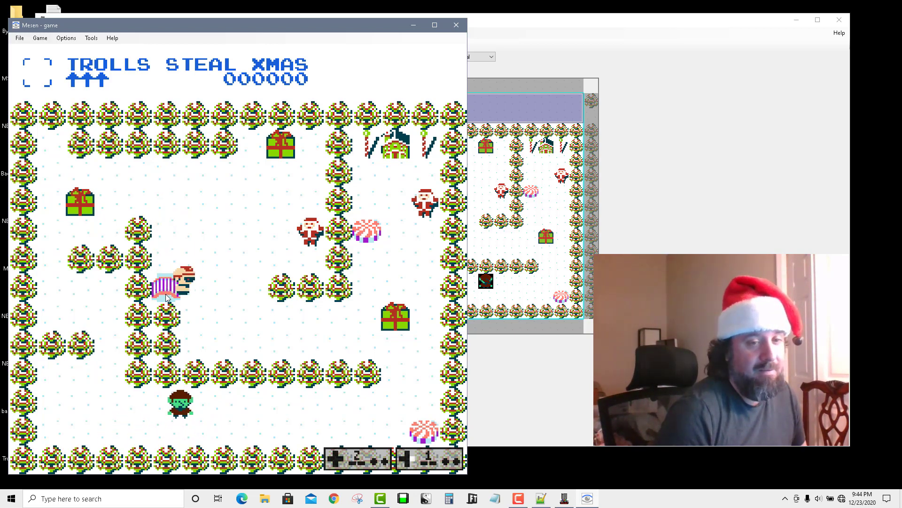
pyautogui.press('Up')
pyautogui.press('Left')
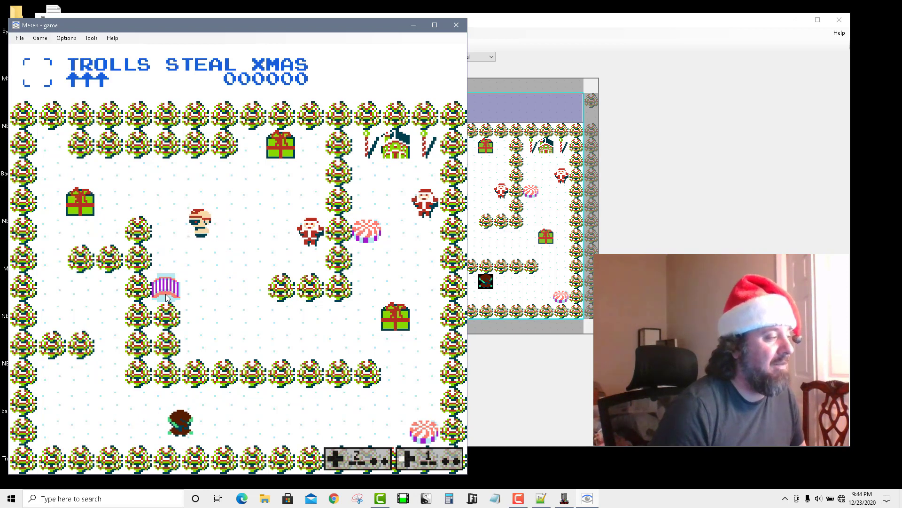
pyautogui.press('Down')
pyautogui.press('Right')
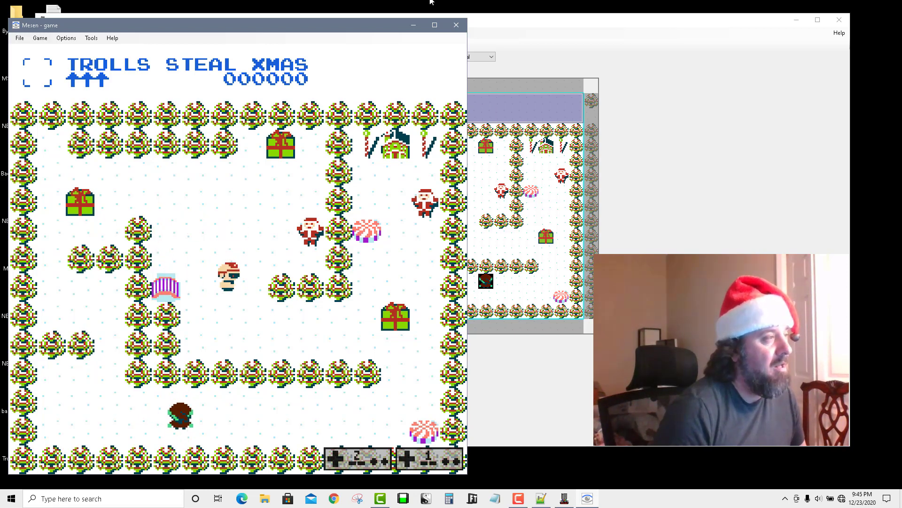
pyautogui.click(456, 25)
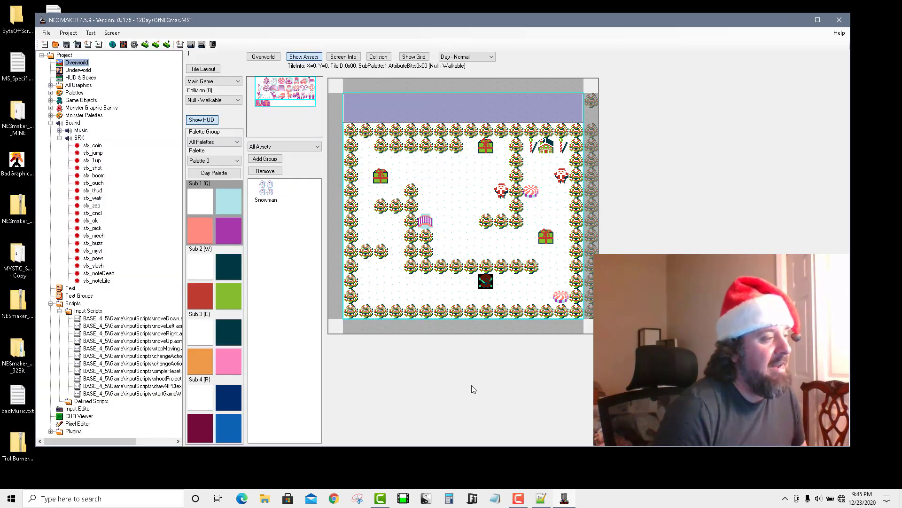
# Return to triggerTile.asm and add a ChangeTileAtCollision call two lines below the PlaySound line
pyautogui.click(539, 499)
pyautogui.moveTo(468, 114); pyautogui.dragTo(379, 117)
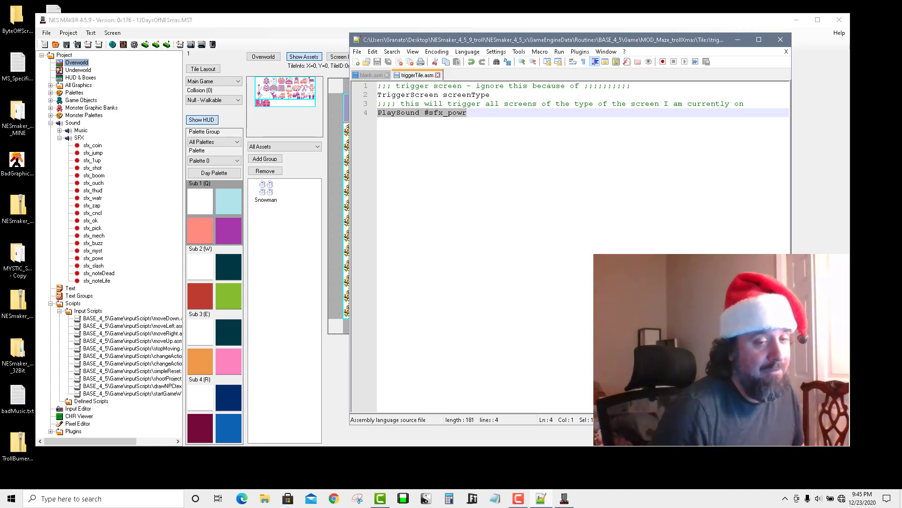
pyautogui.press('F10')
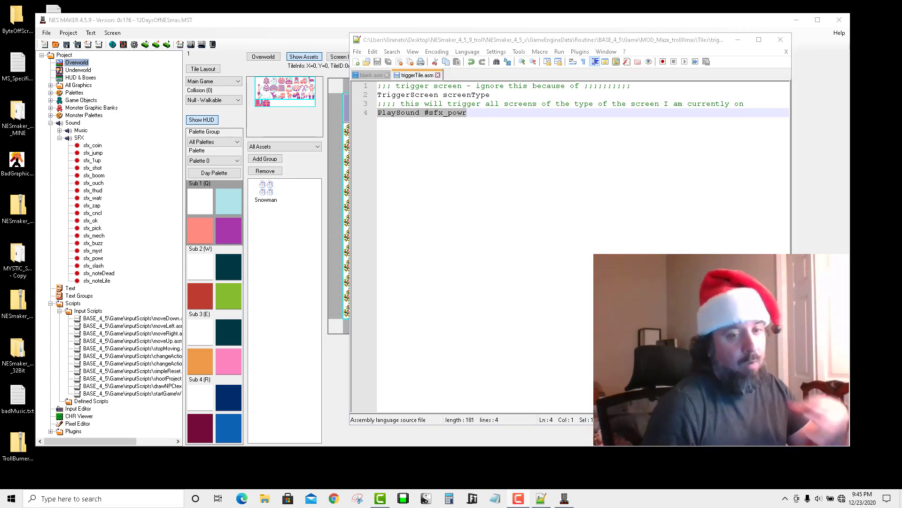
pyautogui.click(580, 144)
pyautogui.press('Return')
pyautogui.press('Return')
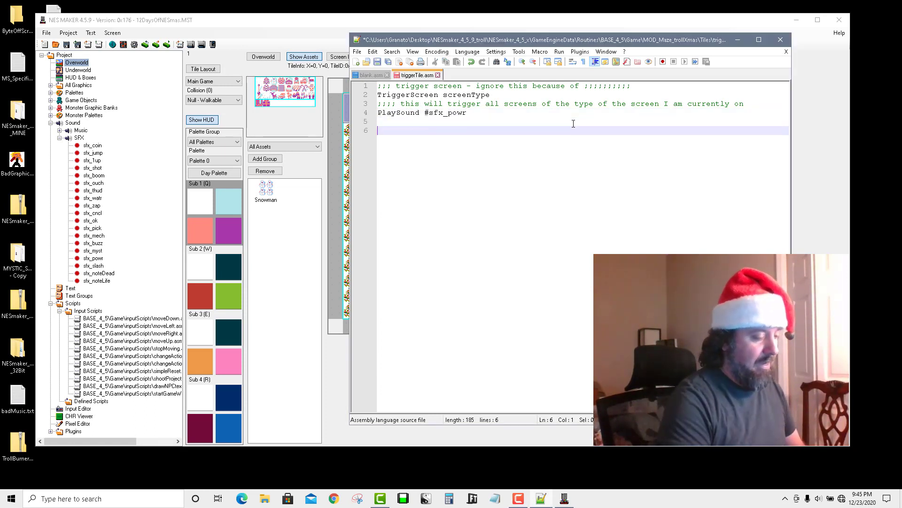
pyautogui.write('c')
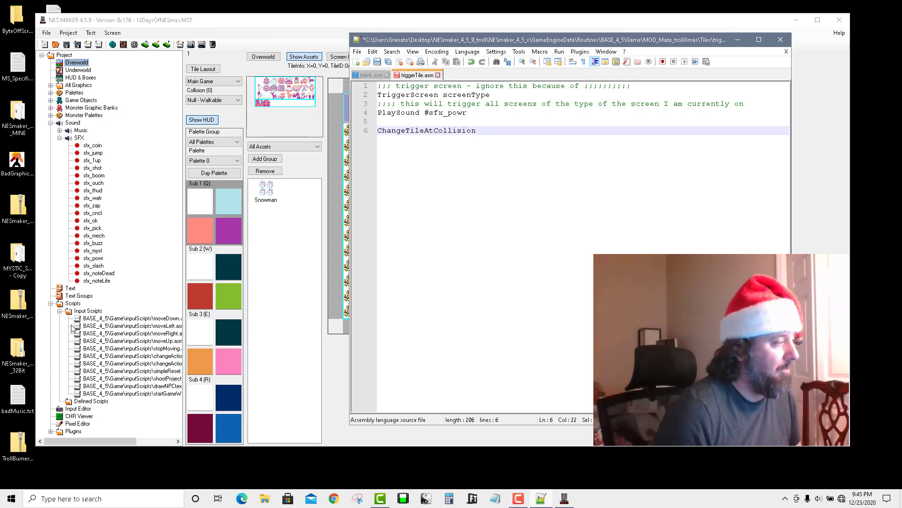
# Look up the ChangeTileAtCollision macro among the defined scripts, examine its arg0 and arg1 comments, and return to triggerTile.asm
pyautogui.click(73, 304)
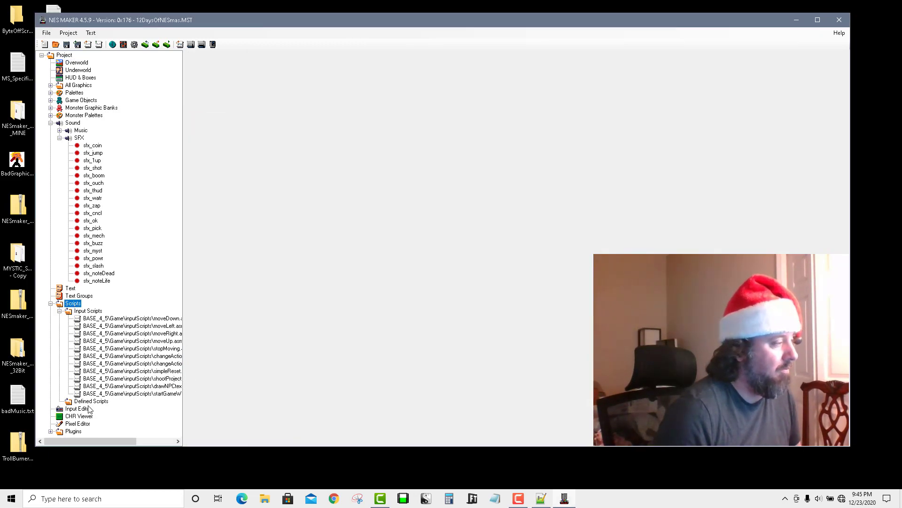
pyautogui.click(90, 402)
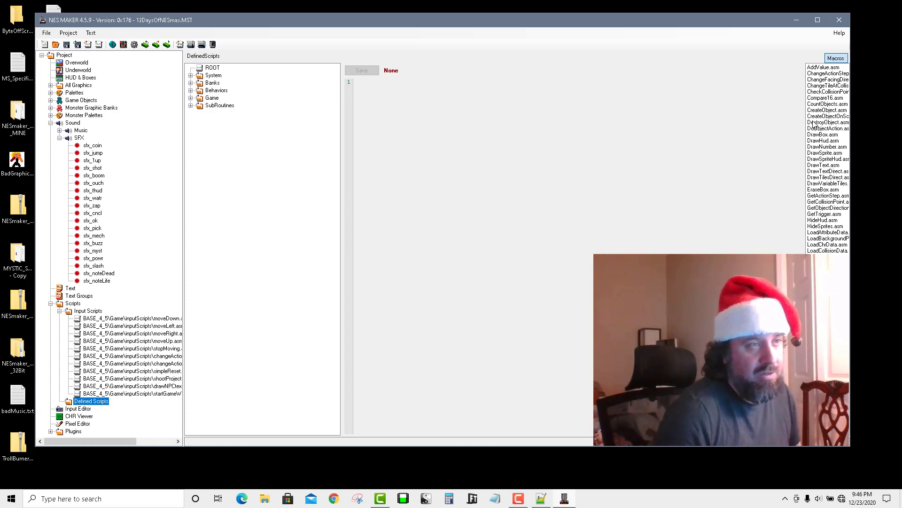
pyautogui.click(818, 86)
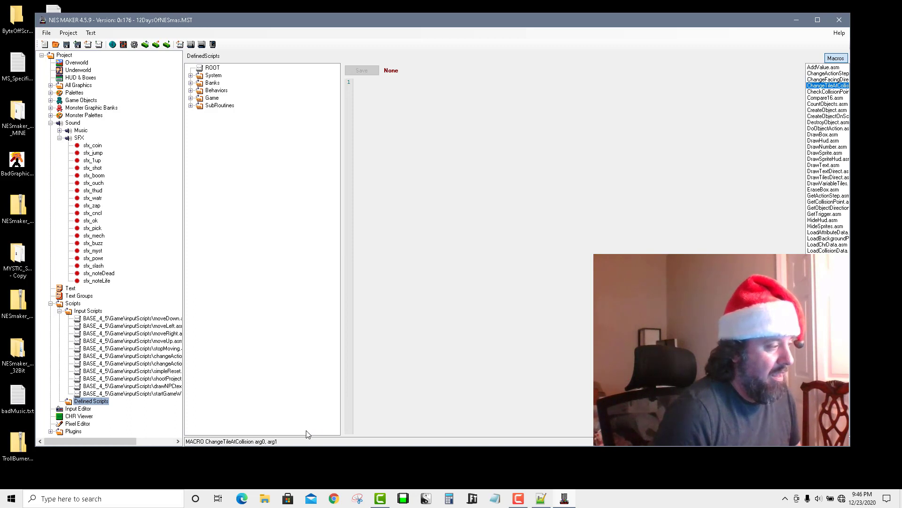
pyautogui.moveTo(310, 436); pyautogui.dragTo(322, 289)
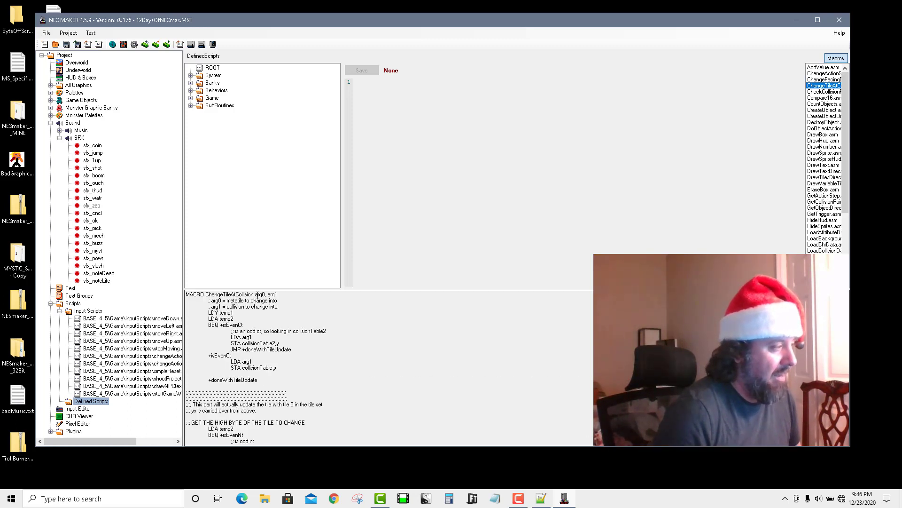
pyautogui.doubleClick(237, 300)
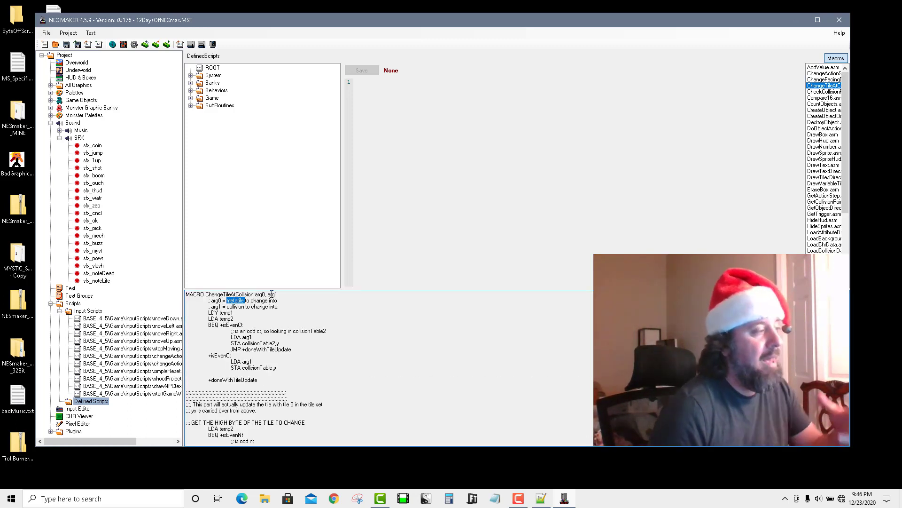
pyautogui.doubleClick(236, 306)
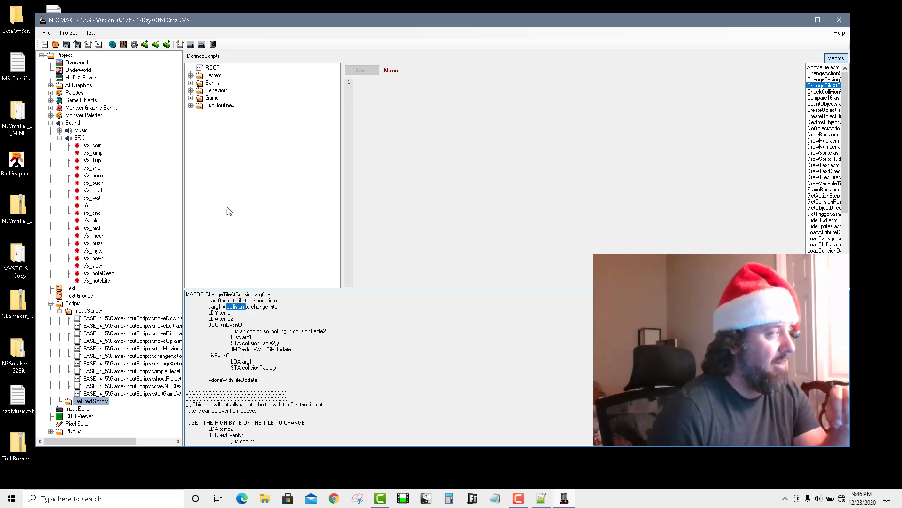
pyautogui.click(541, 497)
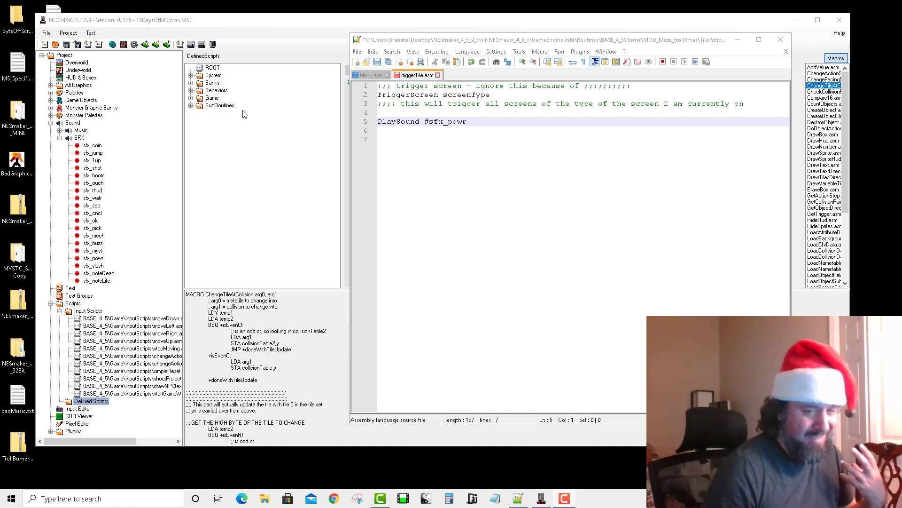
# Open the Tile 06 script, prize_MazeBase_trollPickup.asm, for editing from the project's script settings
pyautogui.click(134, 44)
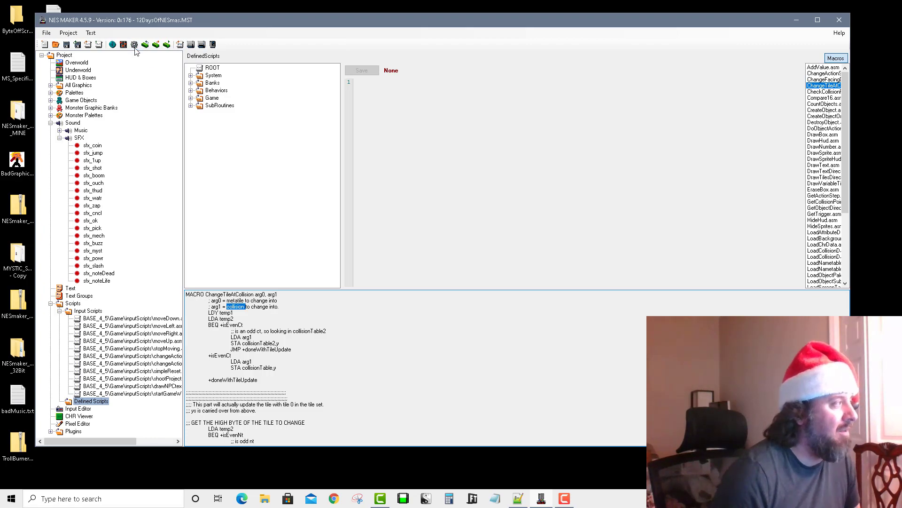
pyautogui.click(134, 44)
pyautogui.click(150, 57)
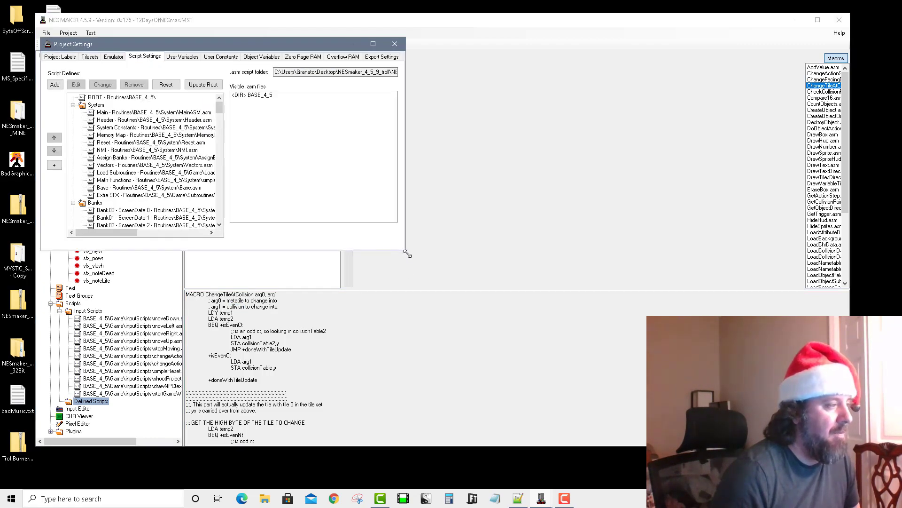
pyautogui.moveTo(407, 254); pyautogui.dragTo(692, 445)
pyautogui.moveTo(505, 118); pyautogui.dragTo(506, 397)
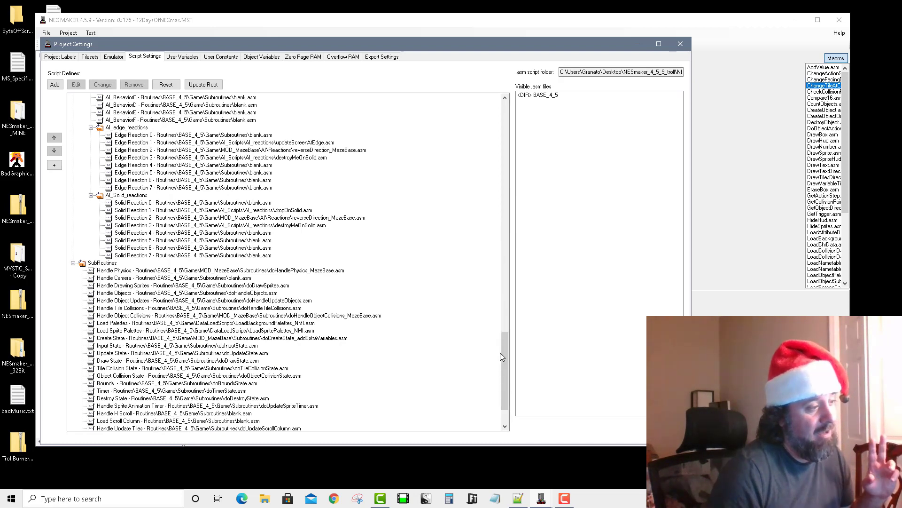
pyautogui.moveTo(502, 357); pyautogui.dragTo(504, 282)
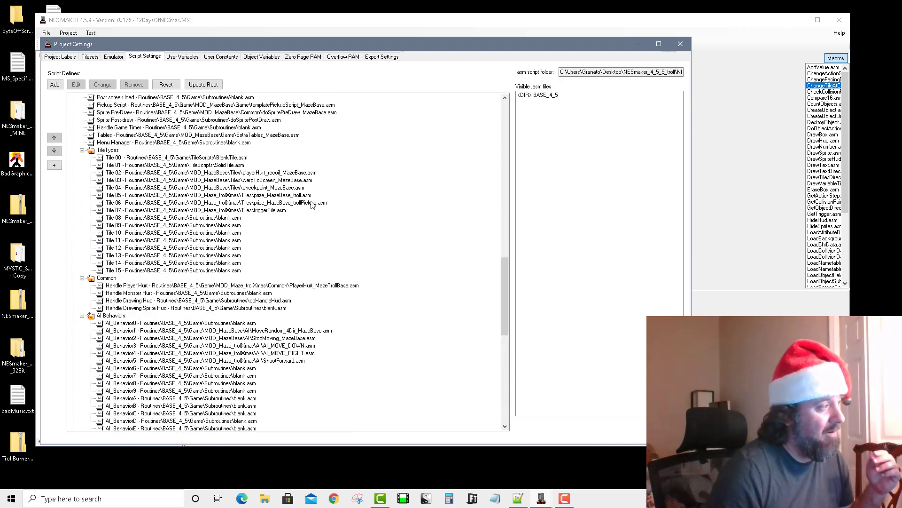
pyautogui.click(311, 203)
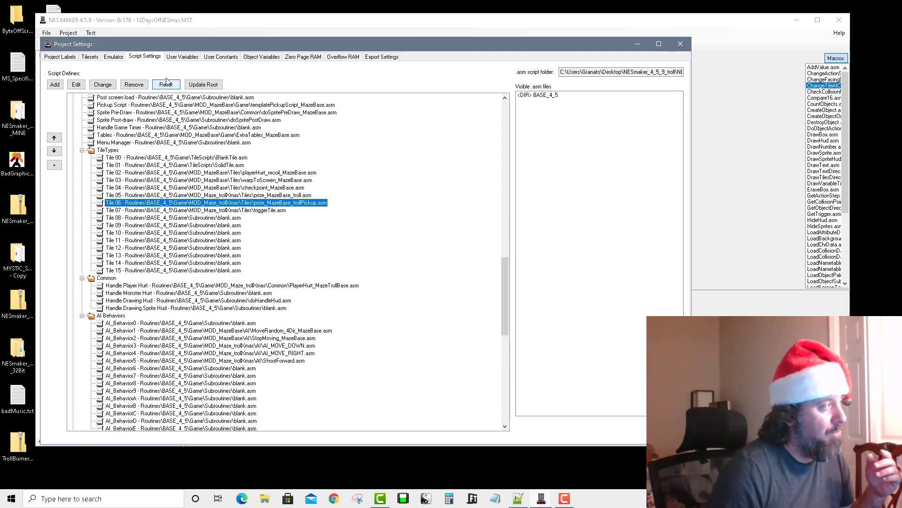
pyautogui.click(77, 84)
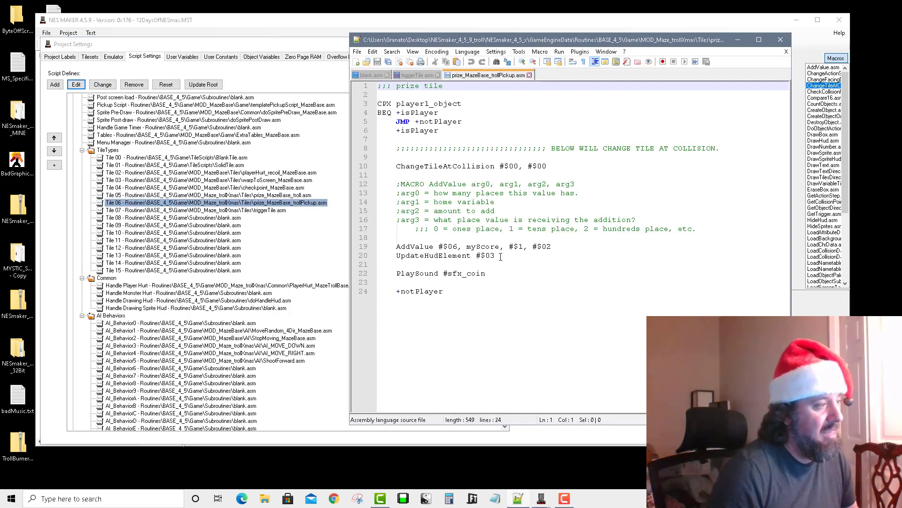
# Examine the ChangeTileAtCollision arguments and the player check in the prize tile script
pyautogui.moveTo(397, 166); pyautogui.dragTo(548, 166)
pyautogui.click(521, 164)
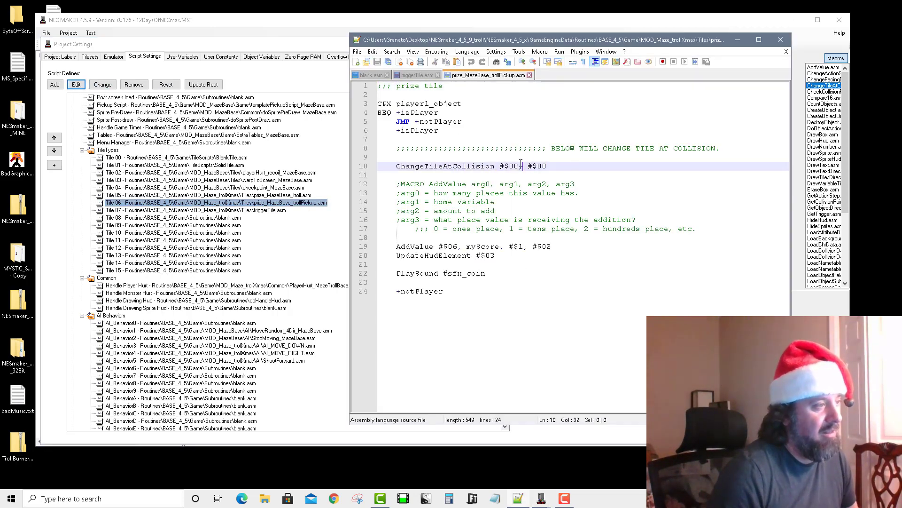
pyautogui.doubleClick(513, 166)
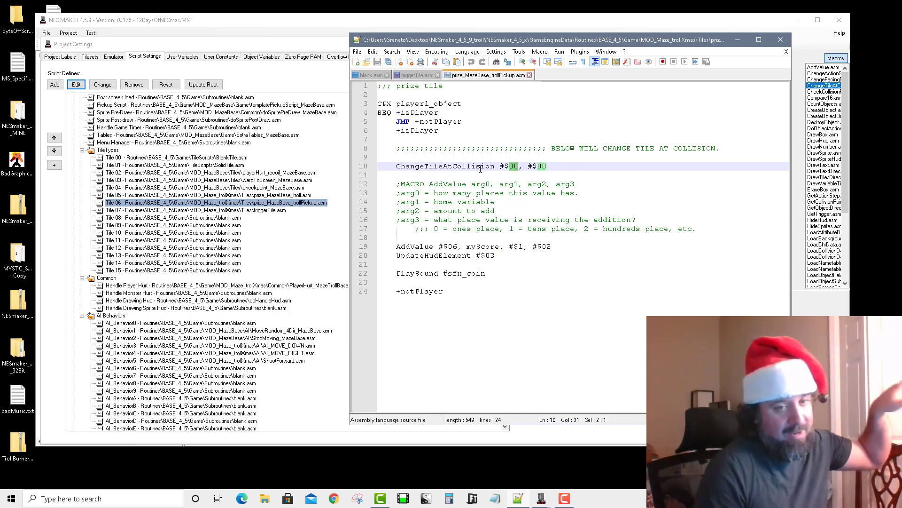
pyautogui.press('End')
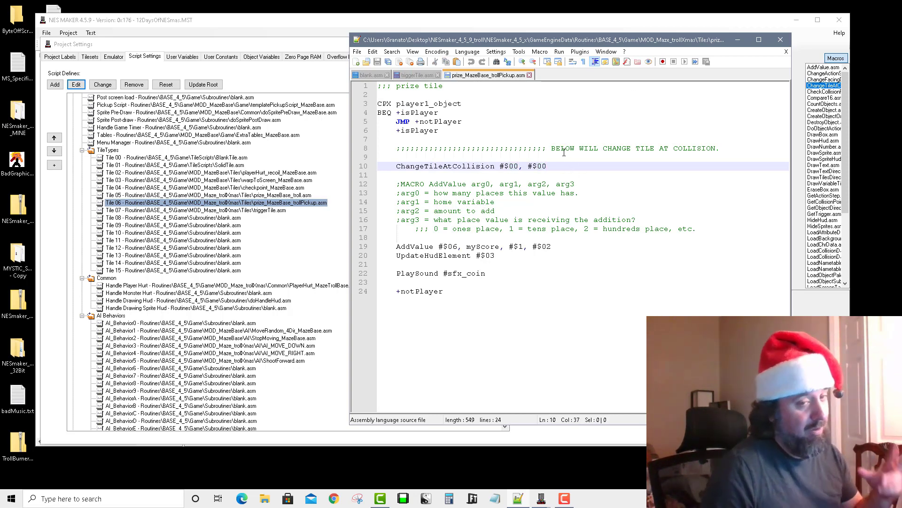
pyautogui.click(564, 153)
pyautogui.moveTo(547, 167); pyautogui.dragTo(528, 170)
pyautogui.click(586, 164)
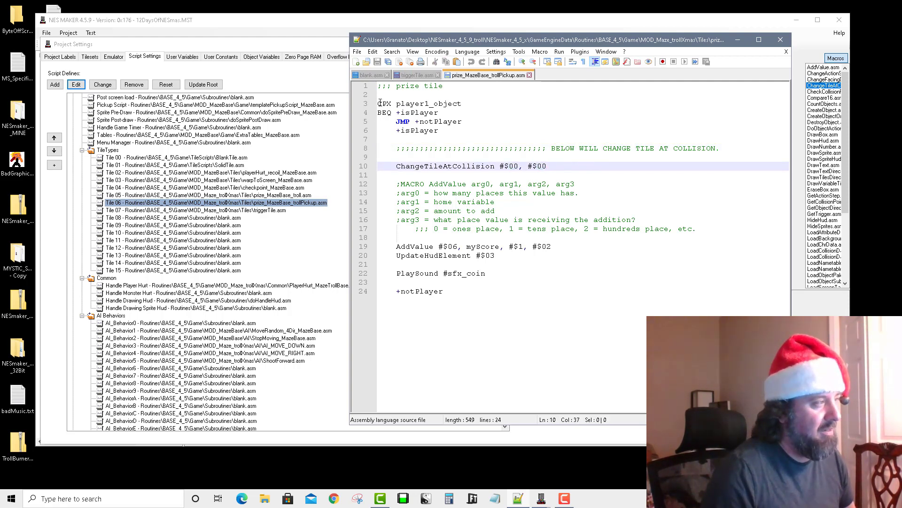
pyautogui.moveTo(380, 103); pyautogui.dragTo(558, 168)
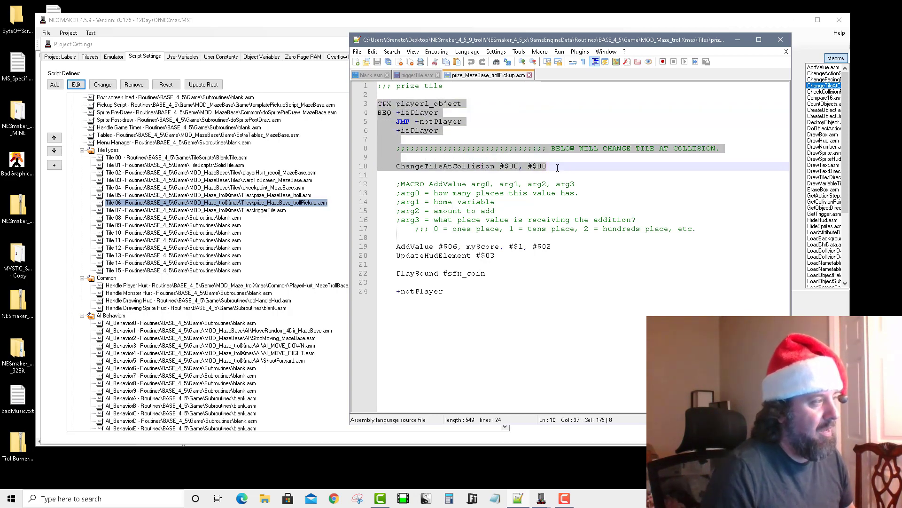
pyautogui.click(557, 168)
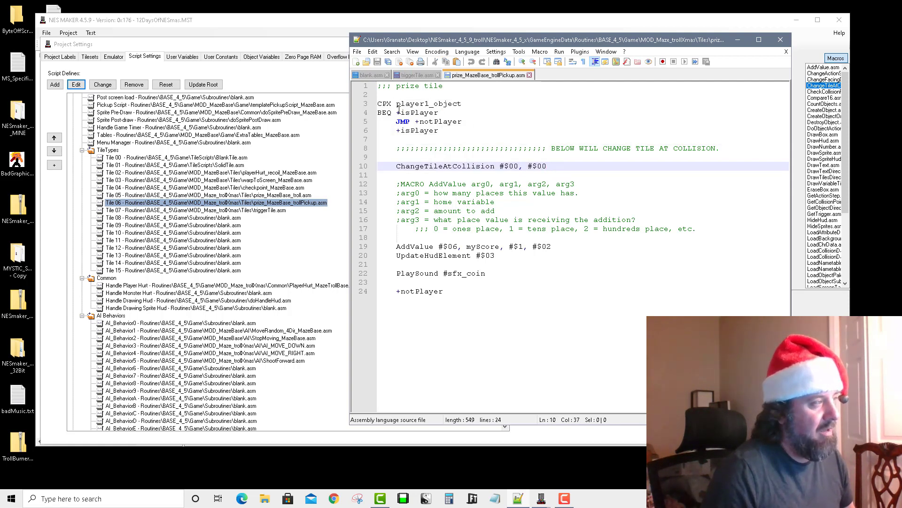
pyautogui.moveTo(439, 130); pyautogui.dragTo(395, 131)
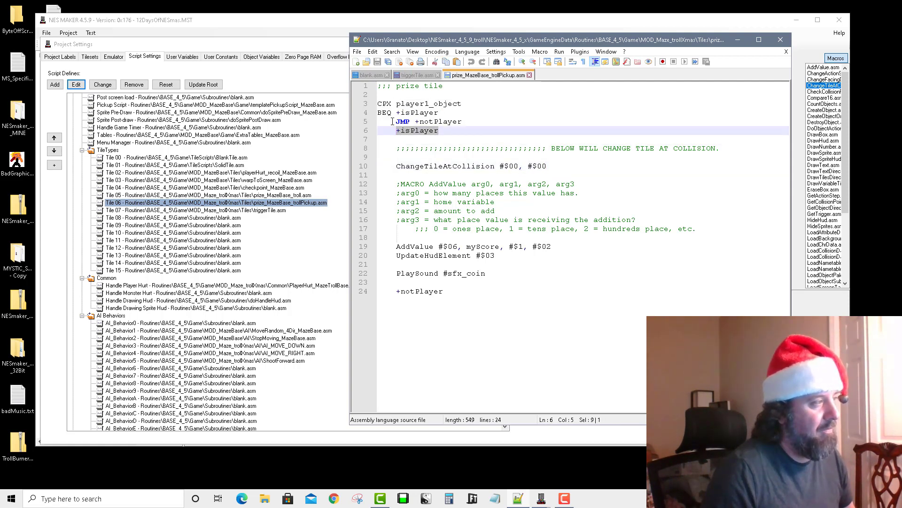
# Copy the prize script from CPX player1_object through +notPlayer into triggerTile.asm, a few blank lines below the existing code
pyautogui.moveTo(555, 171); pyautogui.dragTo(345, 106)
pyautogui.moveTo(468, 306); pyautogui.dragTo(335, 104)
pyautogui.hotkey('ctrl', 'c')
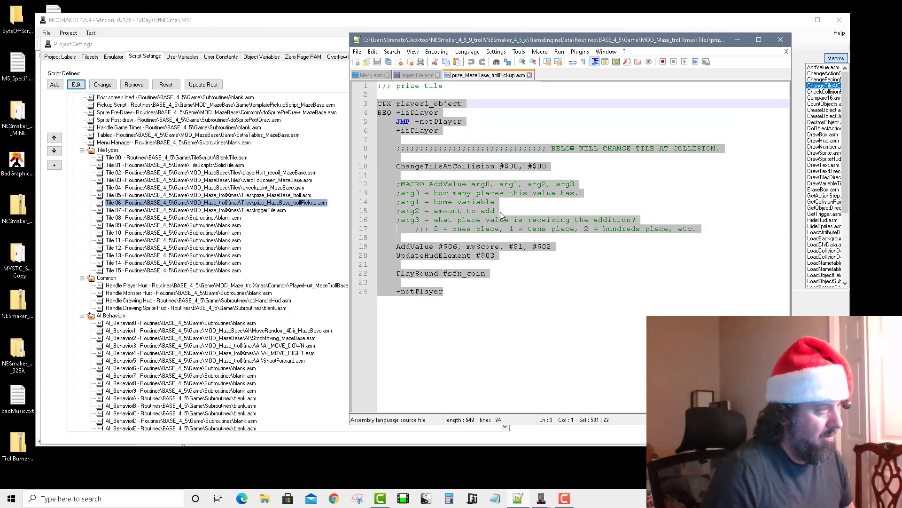
pyautogui.click(502, 228)
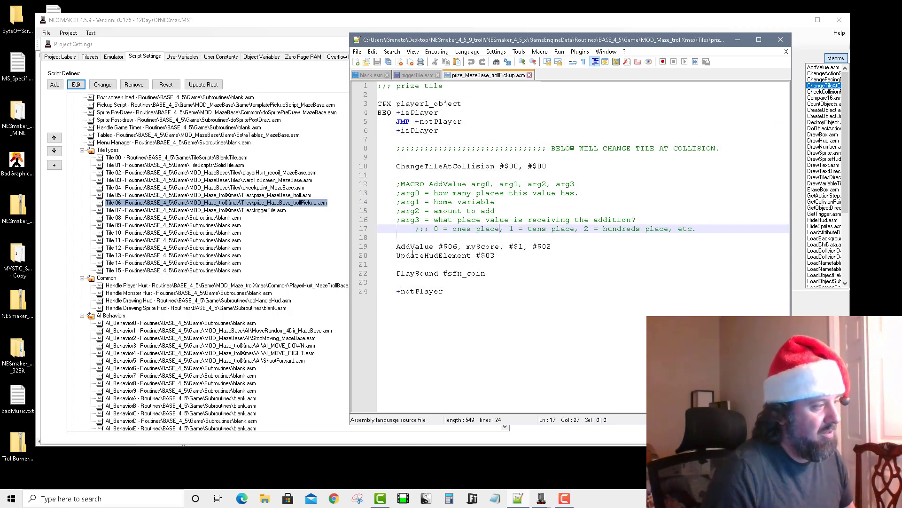
pyautogui.click(417, 76)
pyautogui.click(478, 151)
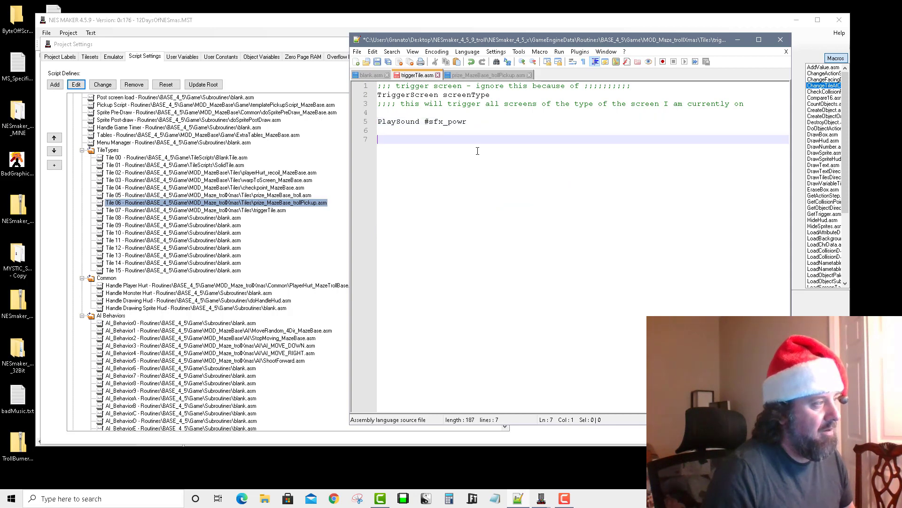
pyautogui.press('Return')
pyautogui.press('Return')
pyautogui.press('Return')
pyautogui.hotkey('ctrl', 'v')
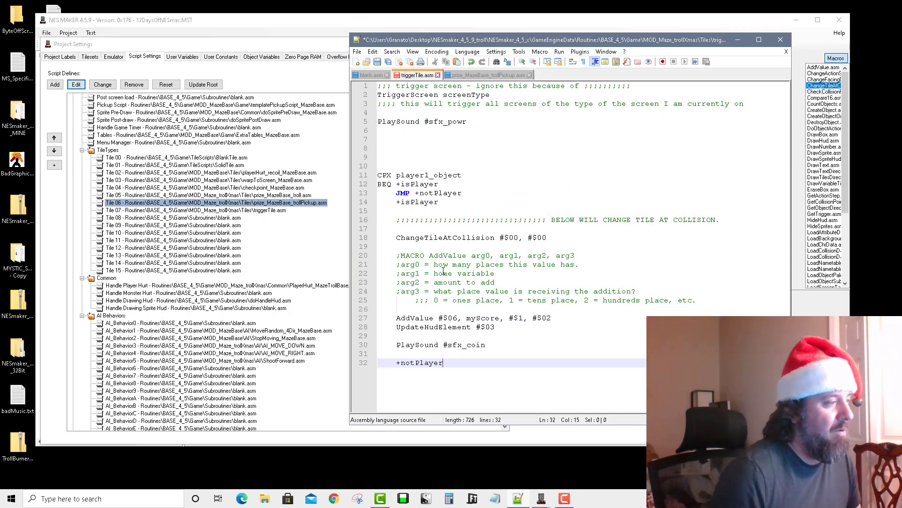
# Delete the AddValue comments and the AddValue and UpdateHudElement lines from the pasted code in triggerTile.asm
pyautogui.moveTo(530, 328); pyautogui.dragTo(354, 324)
pyautogui.click(481, 346)
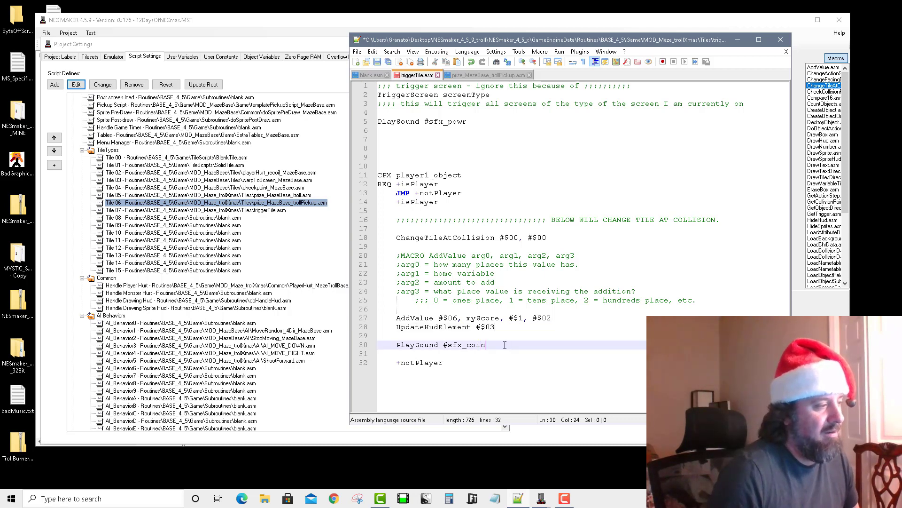
pyautogui.moveTo(503, 335); pyautogui.dragTo(367, 328)
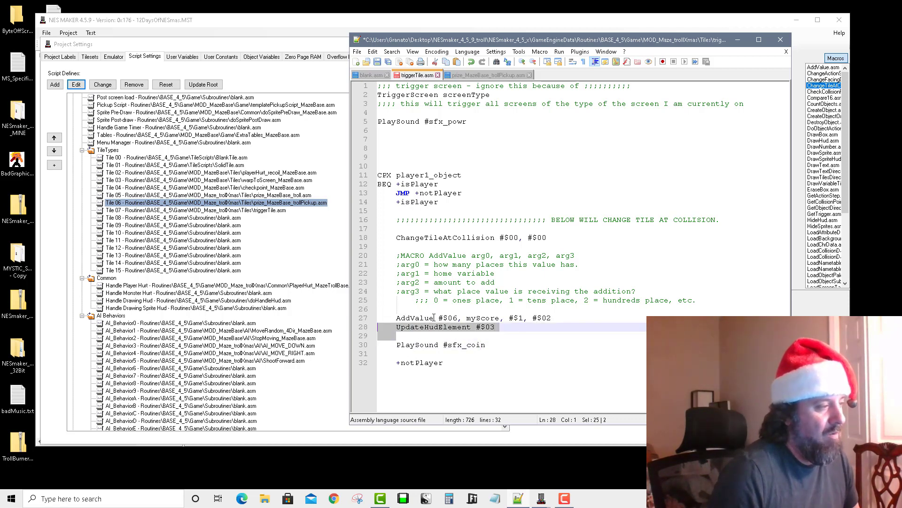
pyautogui.keyDown('shift'); pyautogui.click(386, 256); pyautogui.keyUp('shift')
pyautogui.press('Delete')
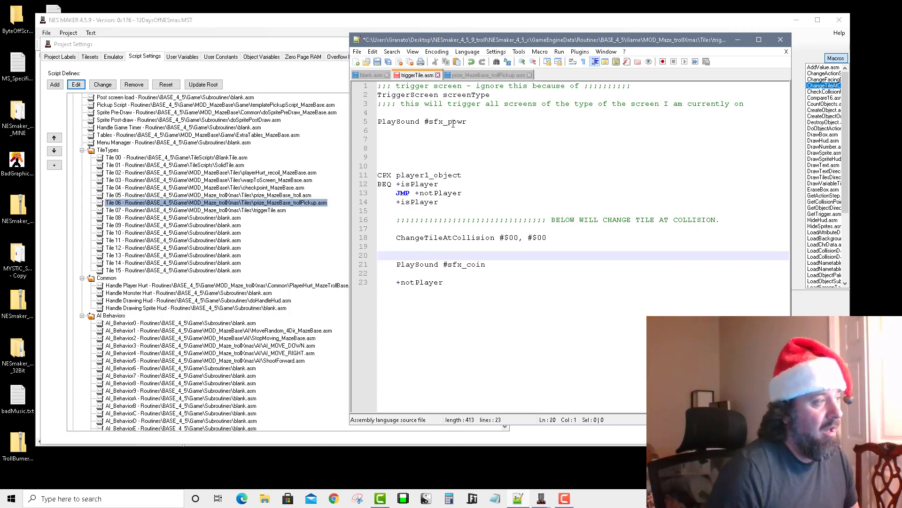
# Move the PlaySound #sfx_powr line into the pasted block in place of PlaySound #sfx_coin, and add a line below it
pyautogui.moveTo(468, 123); pyautogui.dragTo(416, 124)
pyautogui.click(494, 272)
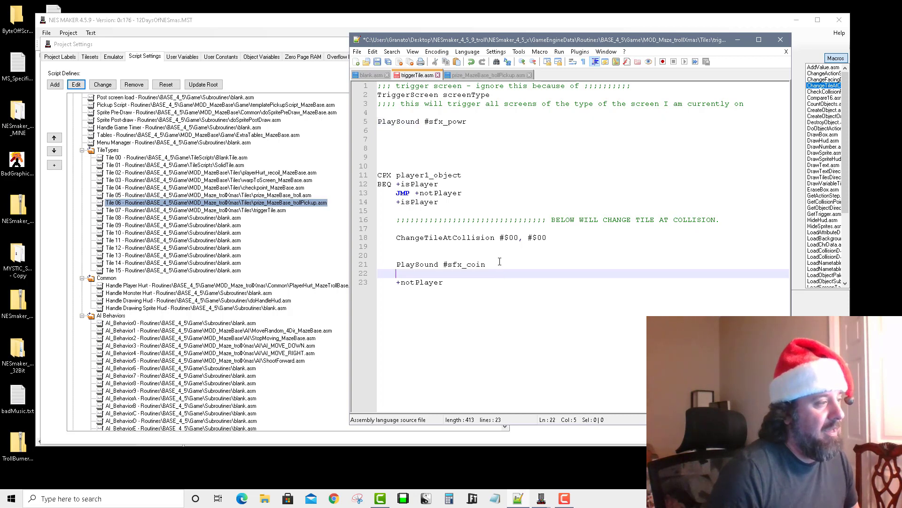
pyautogui.click(499, 262)
pyautogui.moveTo(498, 262); pyautogui.dragTo(449, 264)
pyautogui.click(489, 263)
pyautogui.click(470, 121)
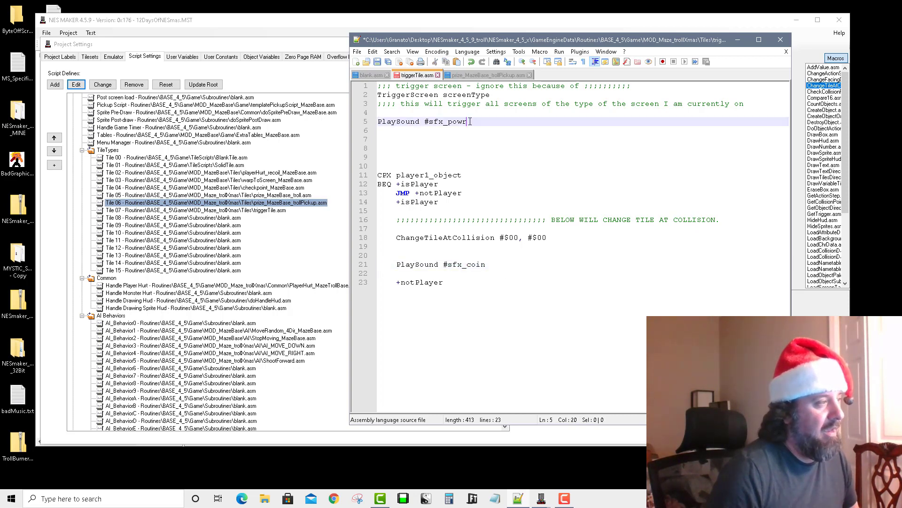
pyautogui.moveTo(470, 121); pyautogui.dragTo(374, 121)
pyautogui.hotkey('ctrl', 'c')
pyautogui.press('Delete')
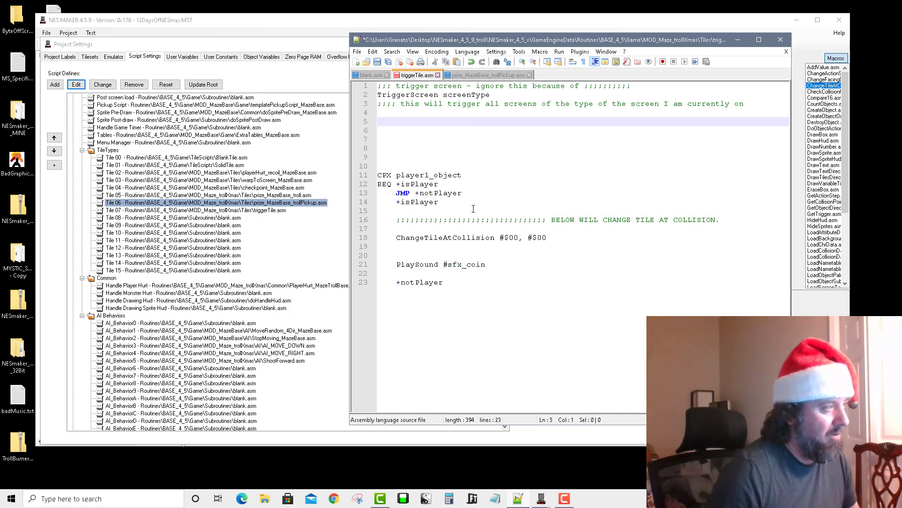
pyautogui.moveTo(494, 264); pyautogui.dragTo(401, 267)
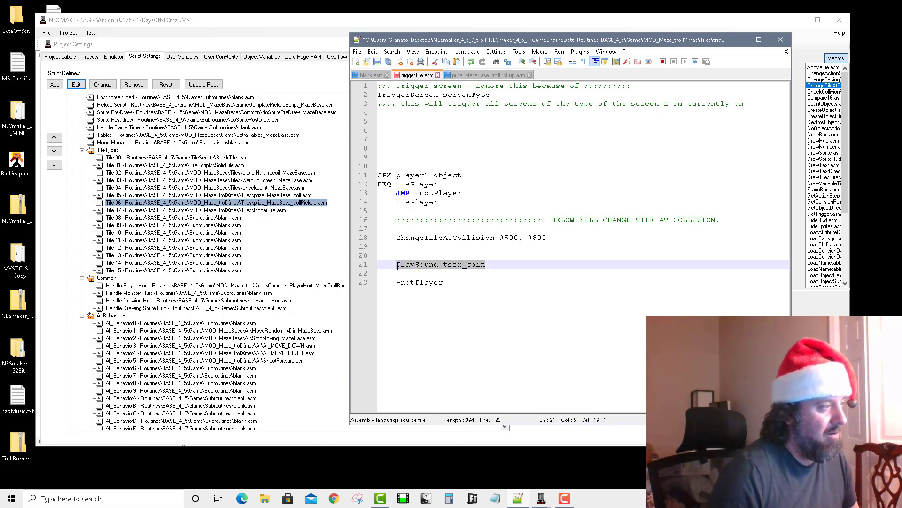
pyautogui.hotkey('ctrl', 'v')
pyautogui.press('Return')
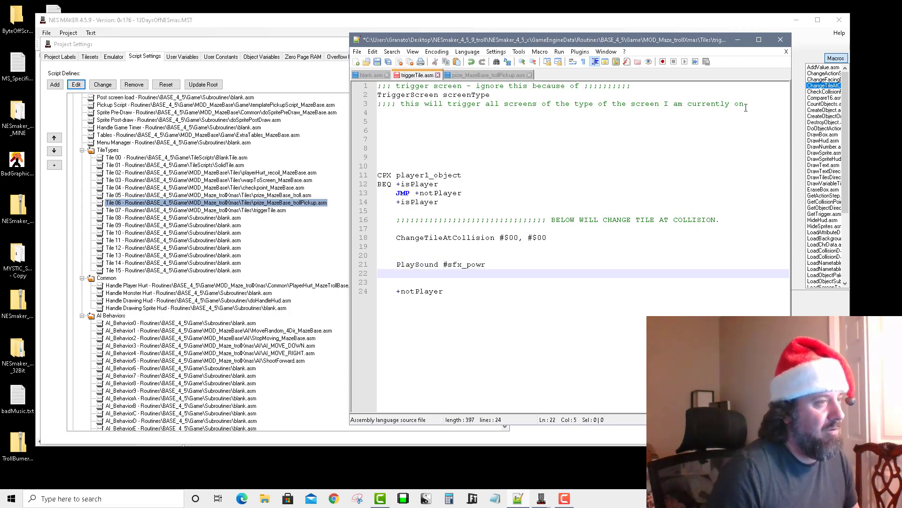
# Move the TriggerScreen screenType line and its two comments below PlaySound #sfx_powr, and indent them to match the block
pyautogui.moveTo(746, 107); pyautogui.dragTo(312, 79)
pyautogui.hotkey('ctrl', 'x')
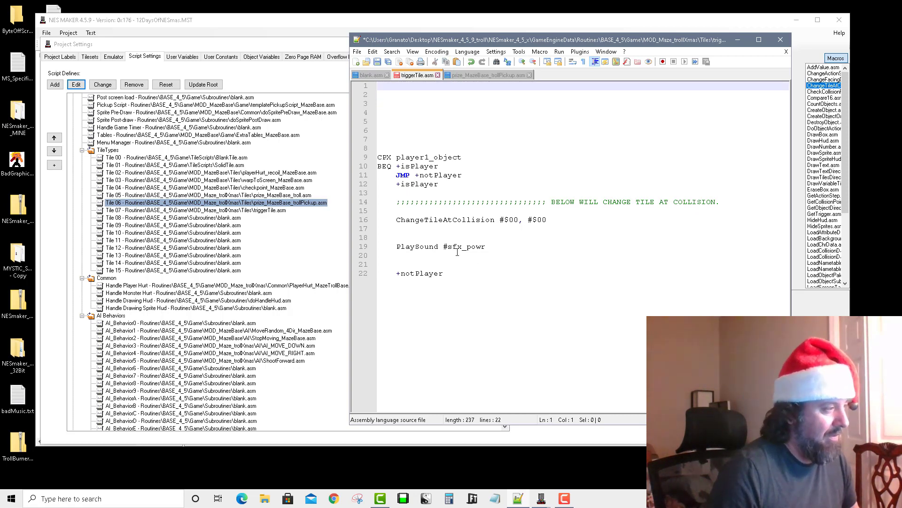
pyautogui.click(447, 255)
pyautogui.hotkey('ctrl', 'v')
pyautogui.click(382, 264)
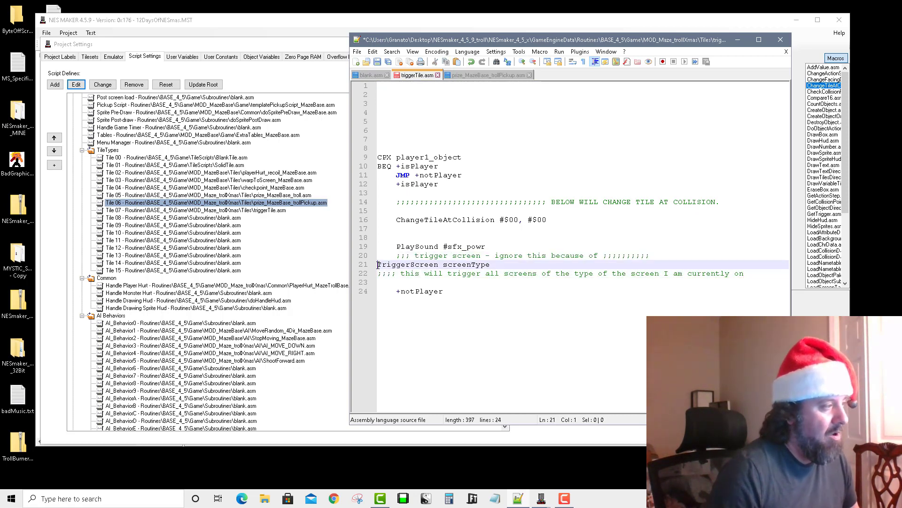
pyautogui.press('Tab')
pyautogui.click(381, 275)
pyautogui.press('Tab')
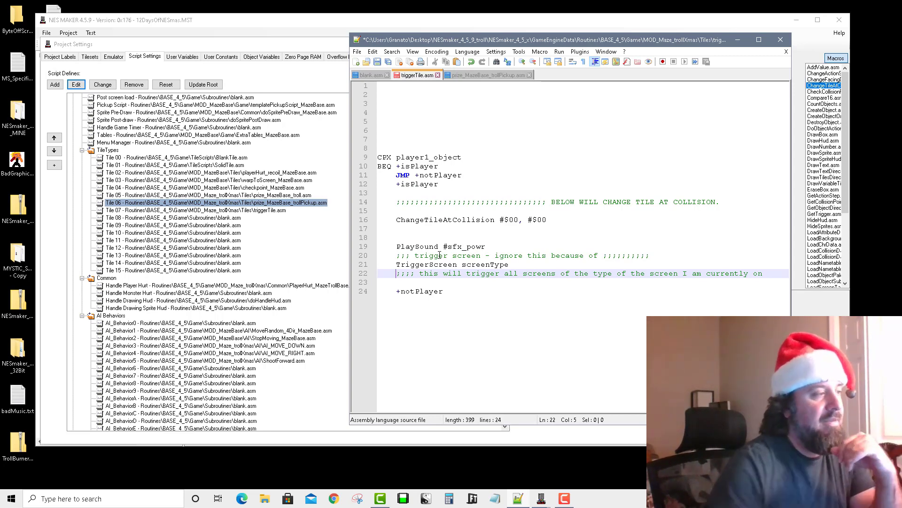
# Review the ChangeTileAtCollision, PlaySound and TriggerScreen lines, and save triggerTile.asm
pyautogui.click(456, 219)
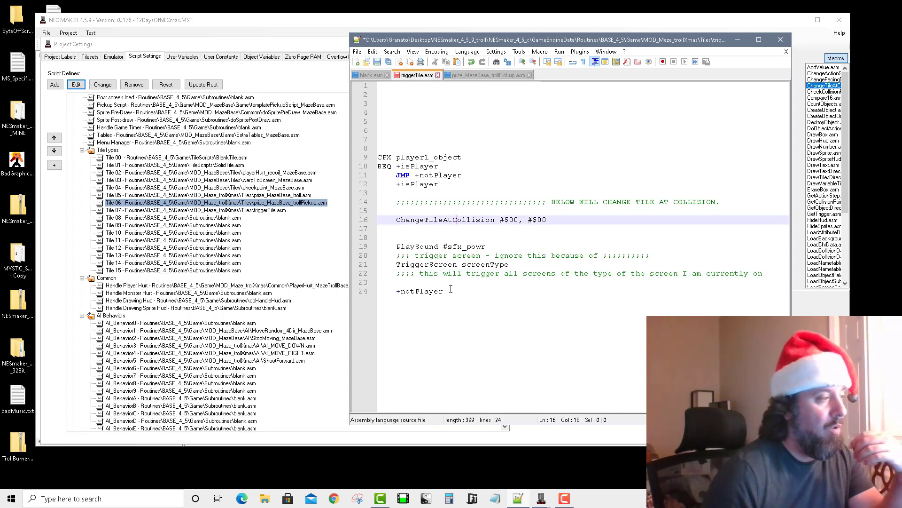
pyautogui.doubleClick(409, 221)
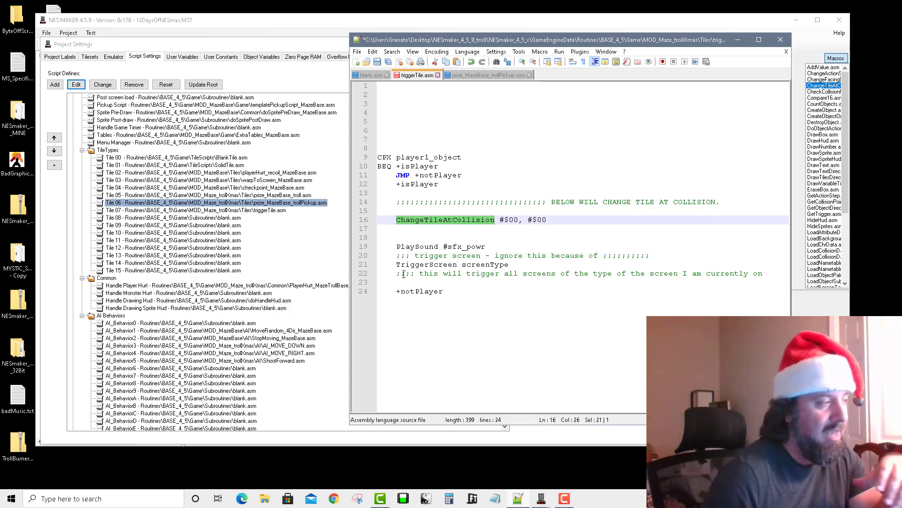
pyautogui.moveTo(394, 249); pyautogui.dragTo(456, 248)
pyautogui.moveTo(399, 264); pyautogui.dragTo(515, 264)
pyautogui.click(516, 264)
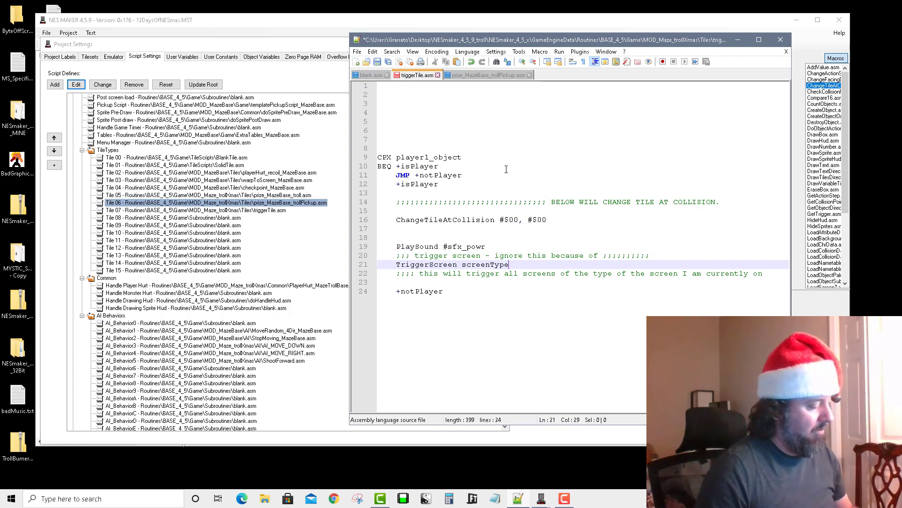
pyautogui.hotkey('ctrl', 's')
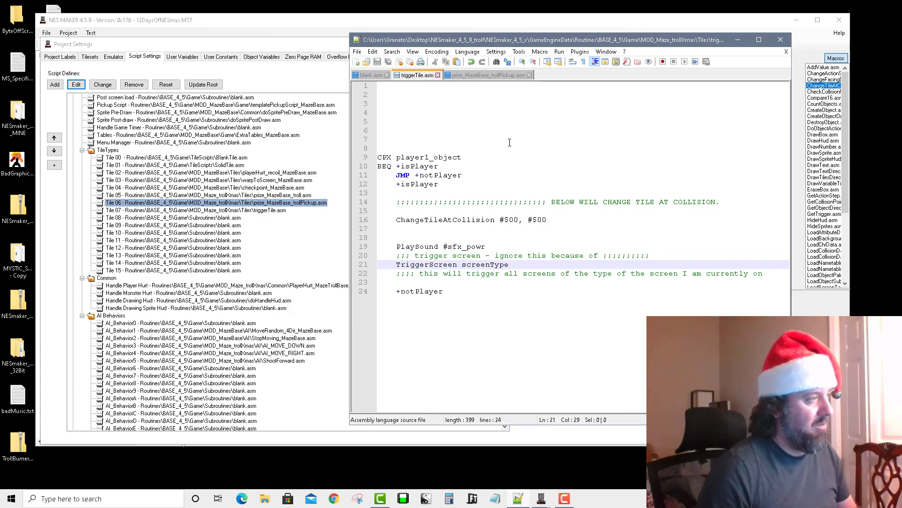
# Close the project settings, run the game in the emulator, and start playing
pyautogui.click(286, 24)
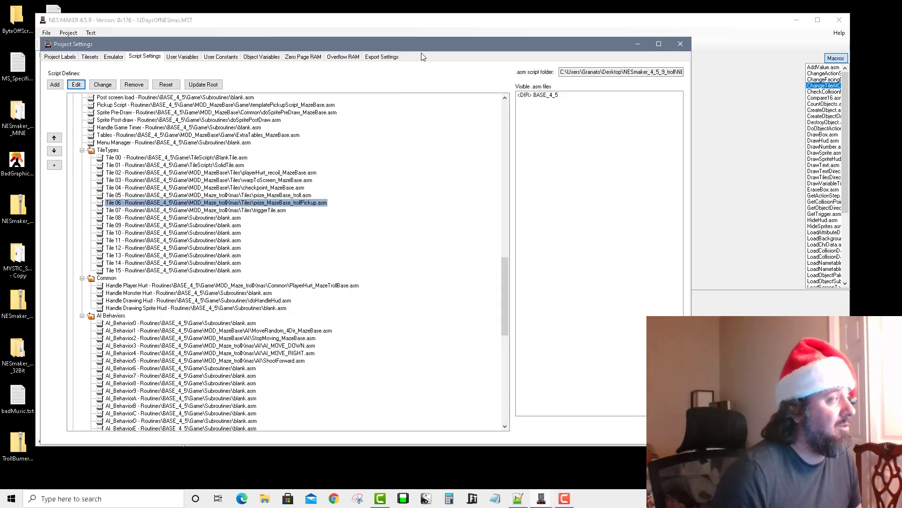
pyautogui.click(679, 45)
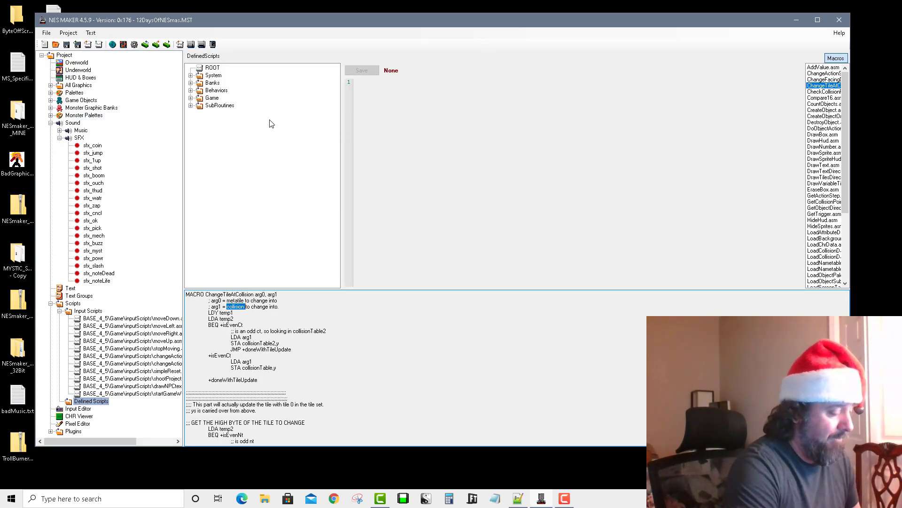
pyautogui.press('Return')
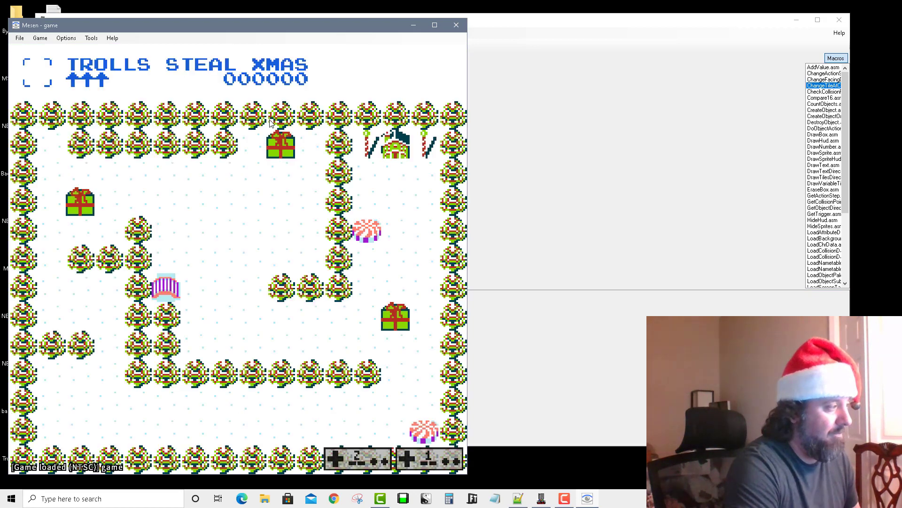
# Playtest the trigger tile by walking the player over the green present, entering the house and approaching Santa, and close the emulator
pyautogui.press('Down')
pyautogui.press('Left')
pyautogui.press('Right')
pyautogui.press('Down')
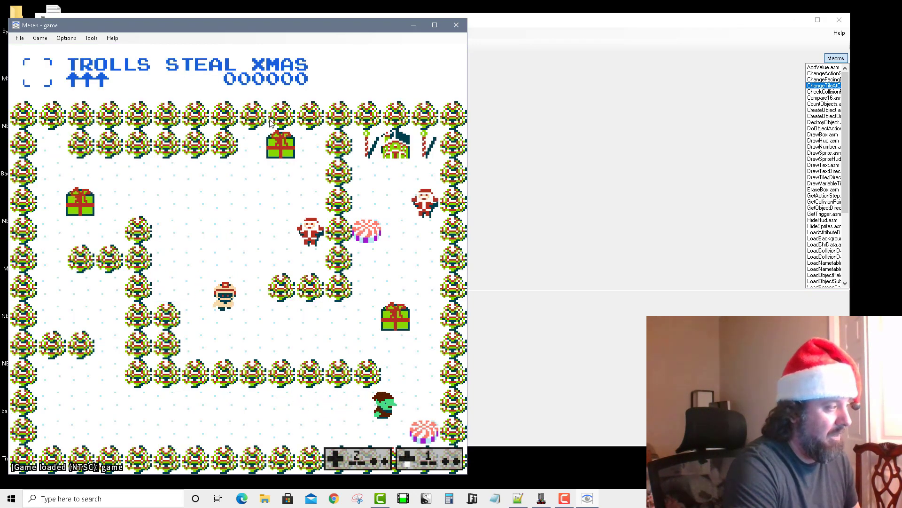
pyautogui.press('Right')
pyautogui.press('Up')
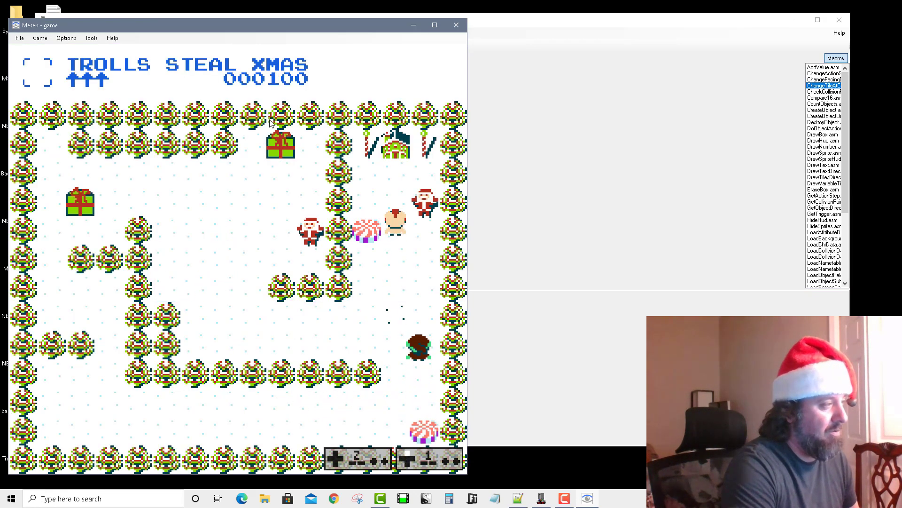
pyautogui.press('Down')
pyautogui.press('Left')
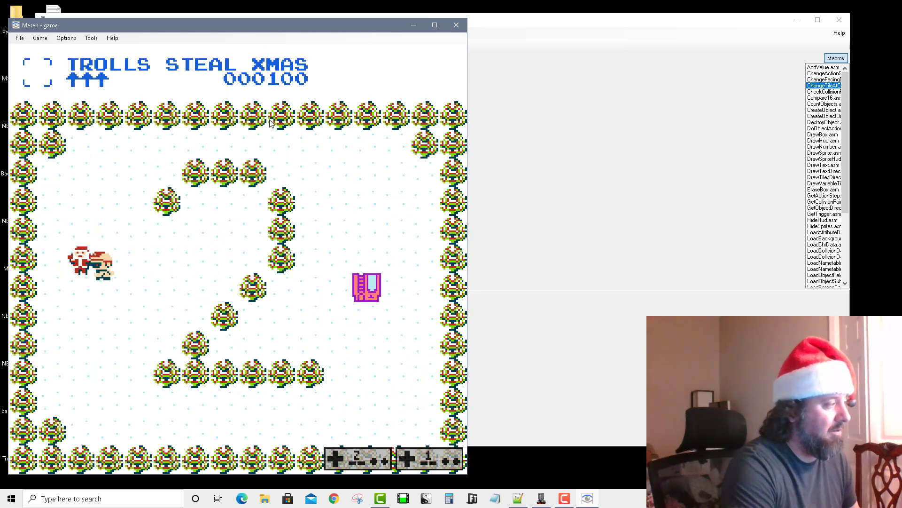
pyautogui.press('s')
pyautogui.press('s')
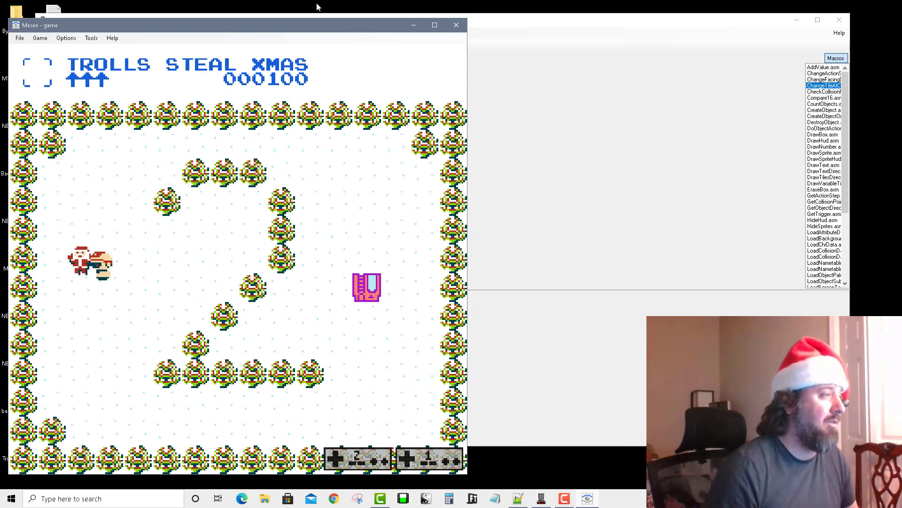
pyautogui.click(456, 25)
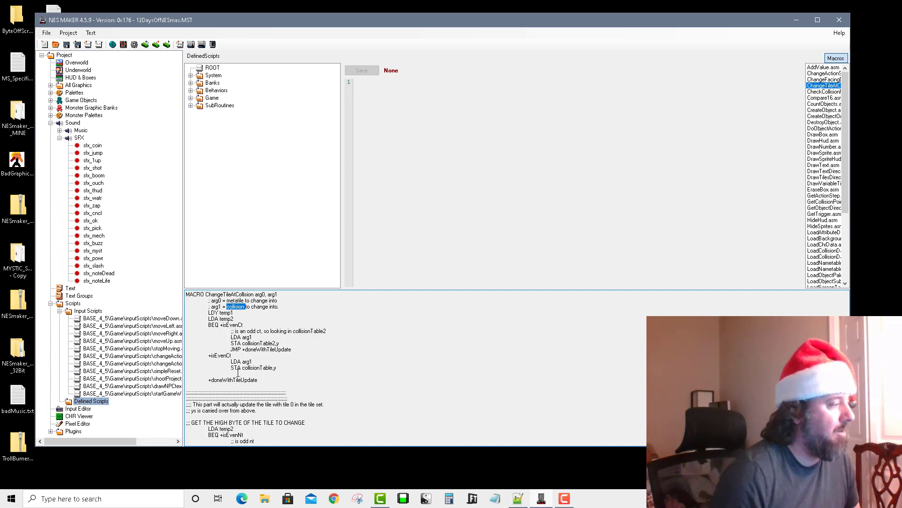
# Open the overworld's first maze screen to look up the replacement tile's number in its tileset
pyautogui.click(520, 499)
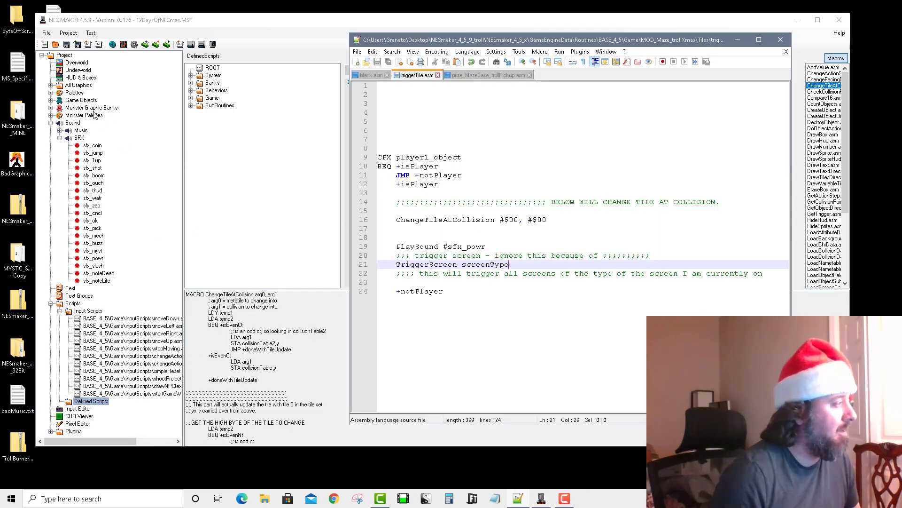
pyautogui.click(78, 63)
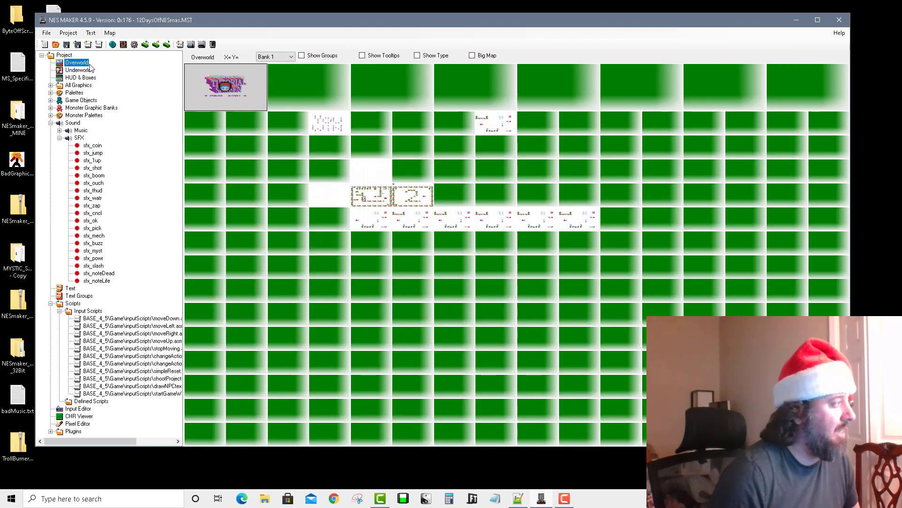
pyautogui.doubleClick(376, 195)
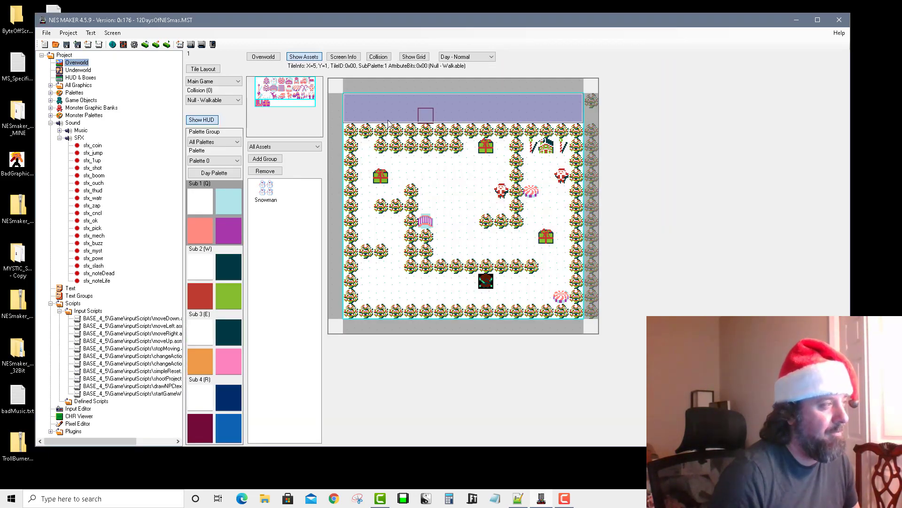
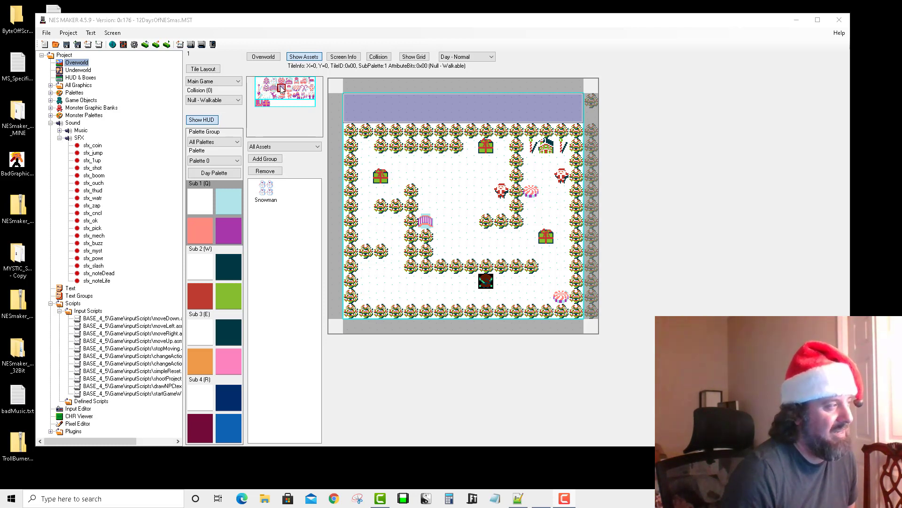
# Change the first ChangeTileAtCollision argument in triggerTile.asm to #$26 and save the file
pyautogui.click(522, 497)
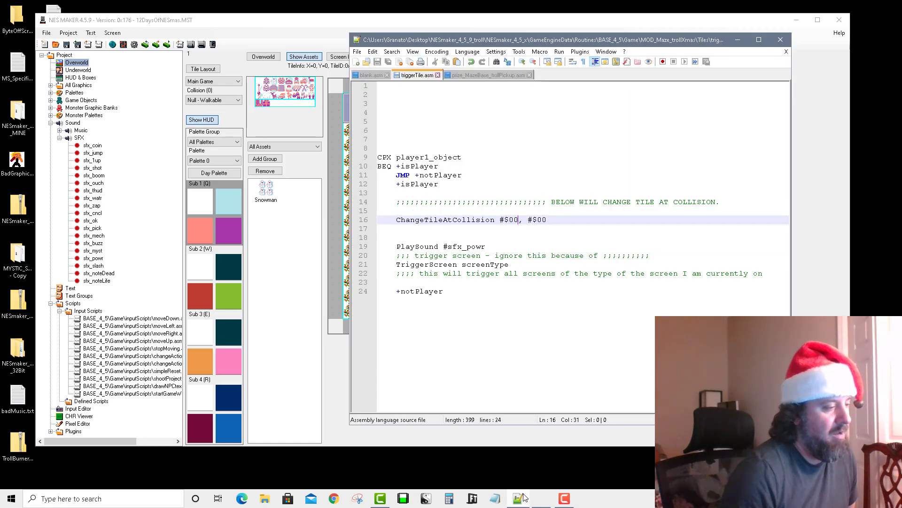
pyautogui.press('BackSpace')
pyautogui.press('BackSpace')
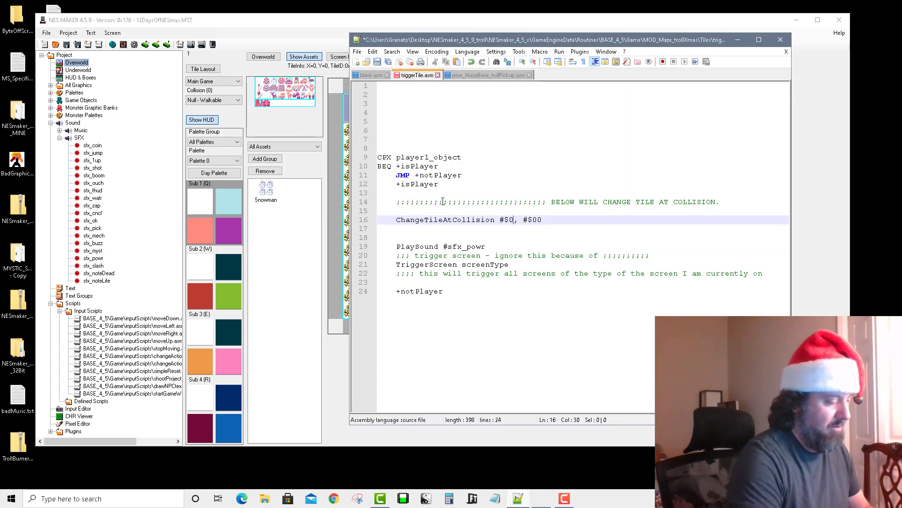
pyautogui.write('26')
pyautogui.hotkey('ctrl', 's')
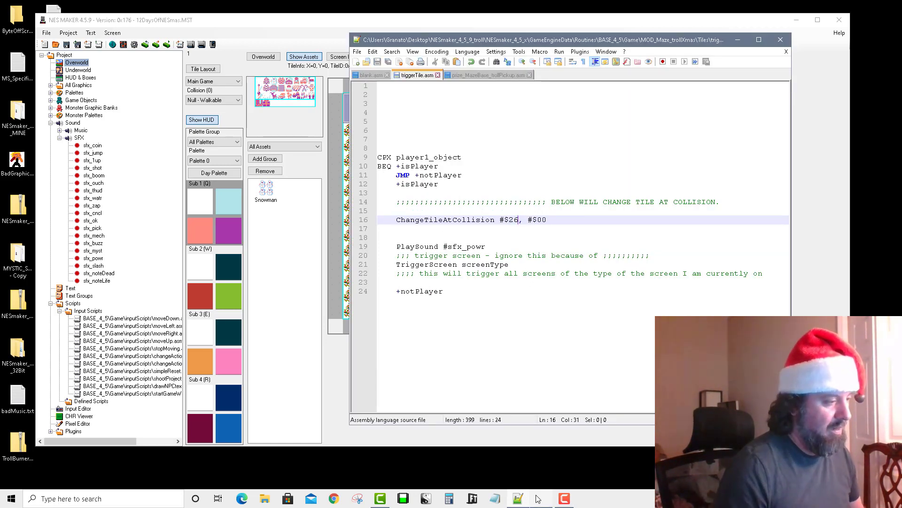
# Switch back to NESmaker, run the game in the emulator and start it
pyautogui.click(544, 497)
pyautogui.click(544, 498)
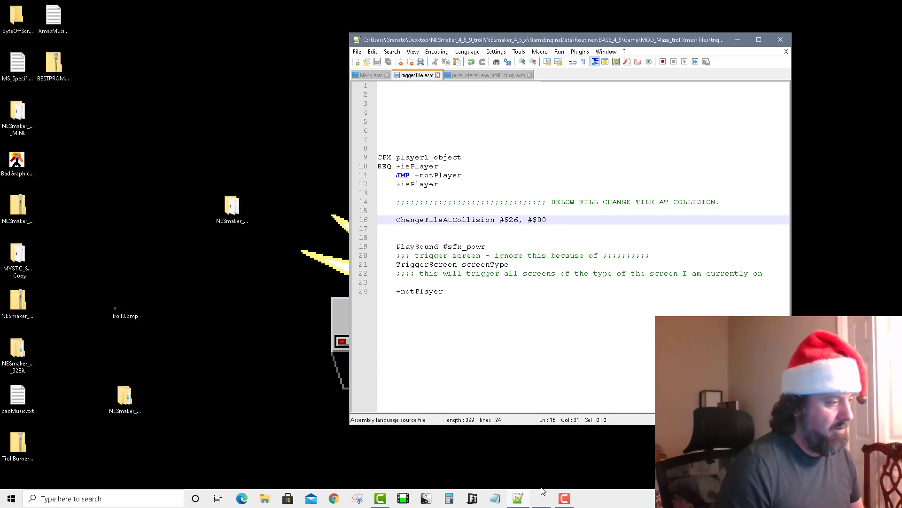
pyautogui.click(543, 495)
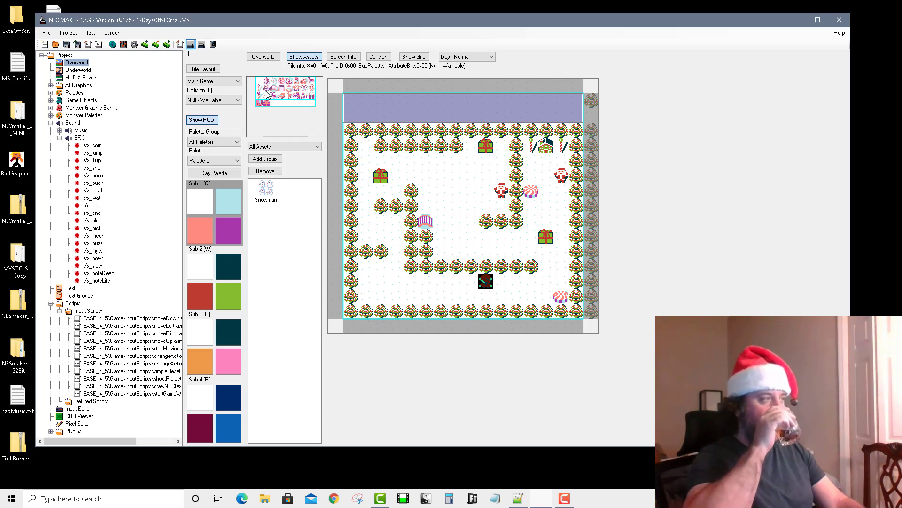
pyautogui.press('F5')
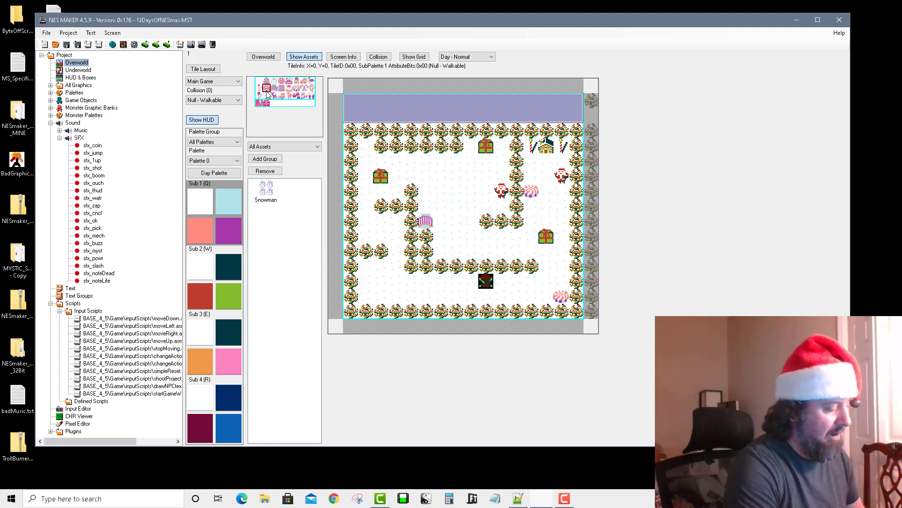
pyautogui.press('Return')
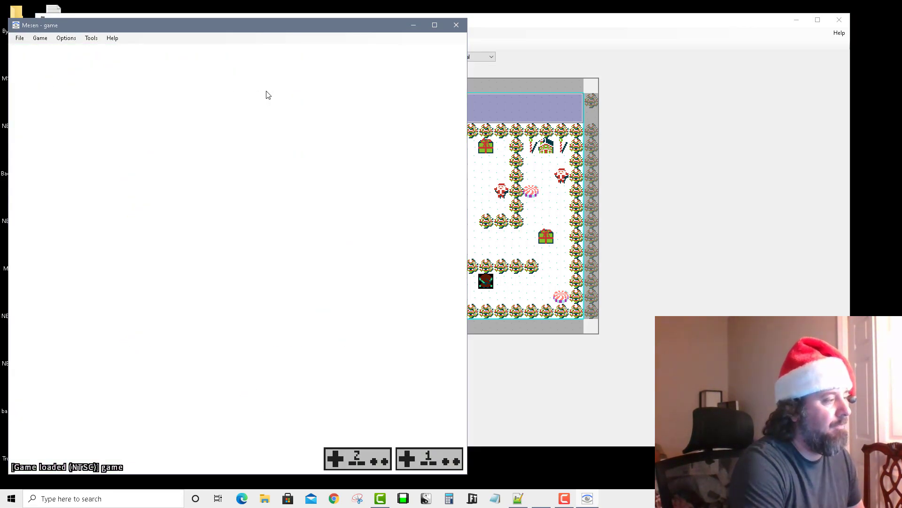
# Test the updated tile change by collecting the present, entering the house and meeting Santa, and close the emulator
pyautogui.press('Up')
pyautogui.press('Left')
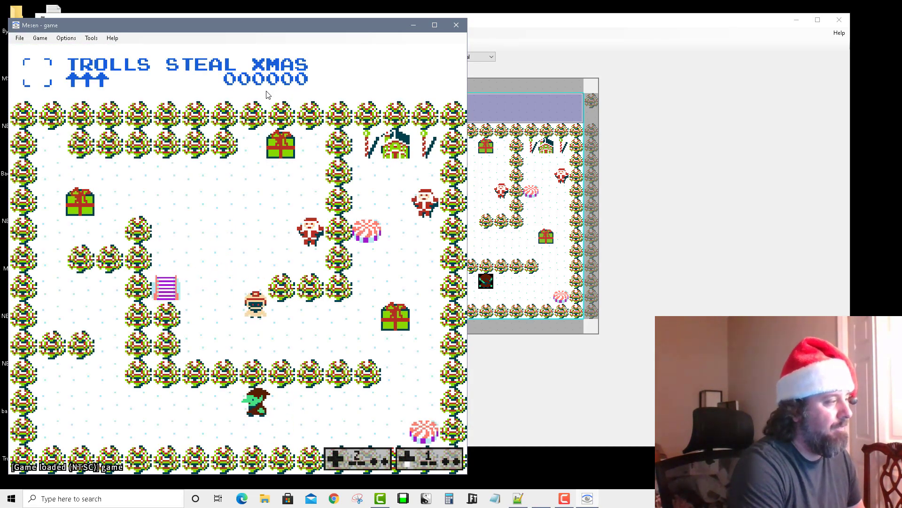
pyautogui.press('Right')
pyautogui.press('Up')
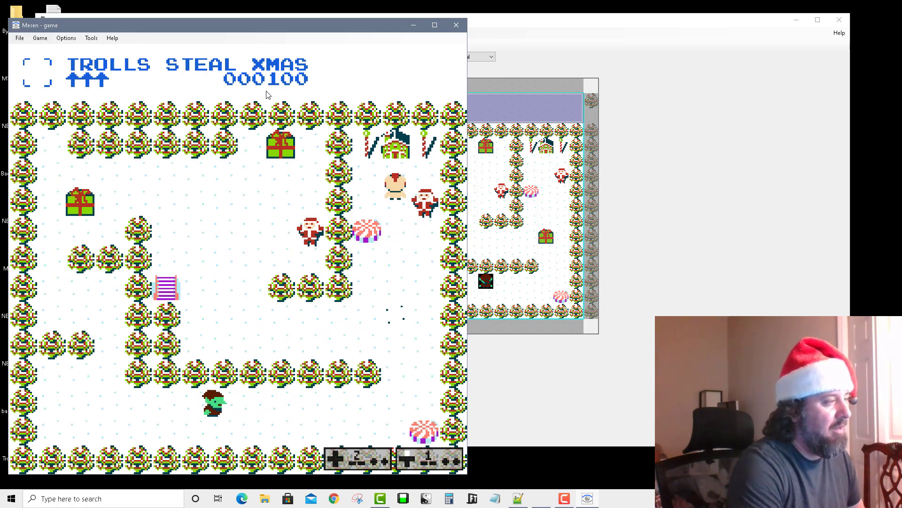
pyautogui.press('Left')
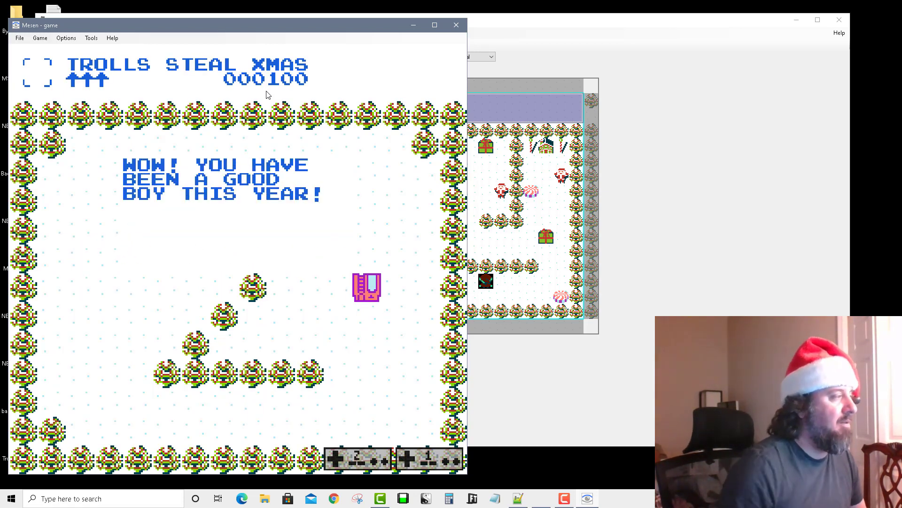
pyautogui.click(462, 25)
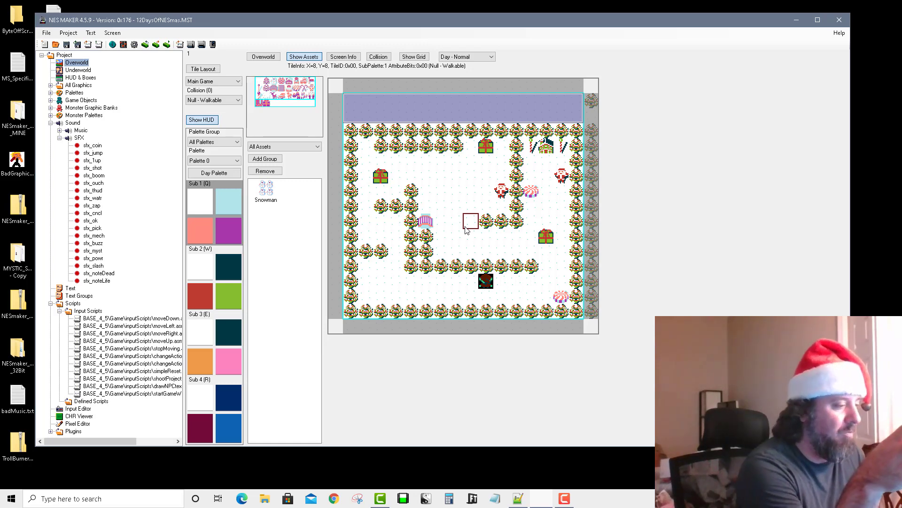
# Review the ChangeTileAtCollision, PlaySound and TriggerScreen lines and the player check above them in triggerTile.asm
pyautogui.click(518, 499)
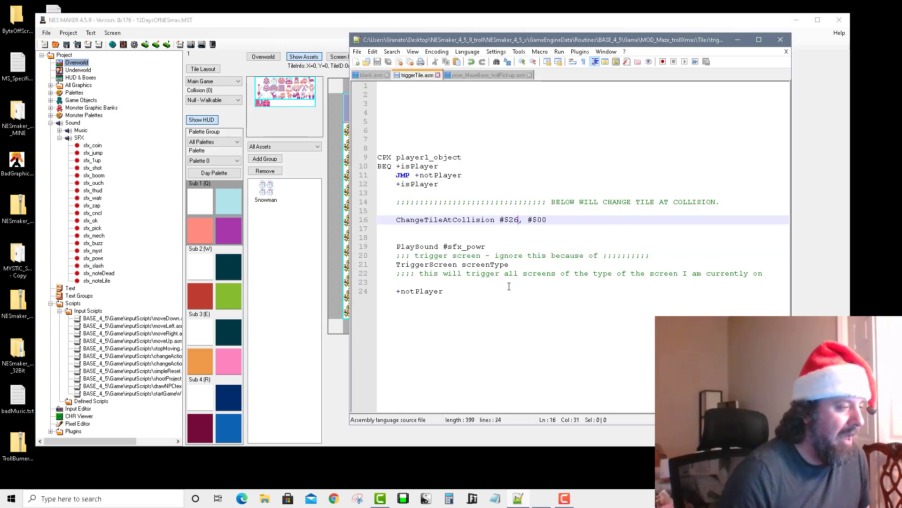
pyautogui.moveTo(379, 220); pyautogui.dragTo(508, 264)
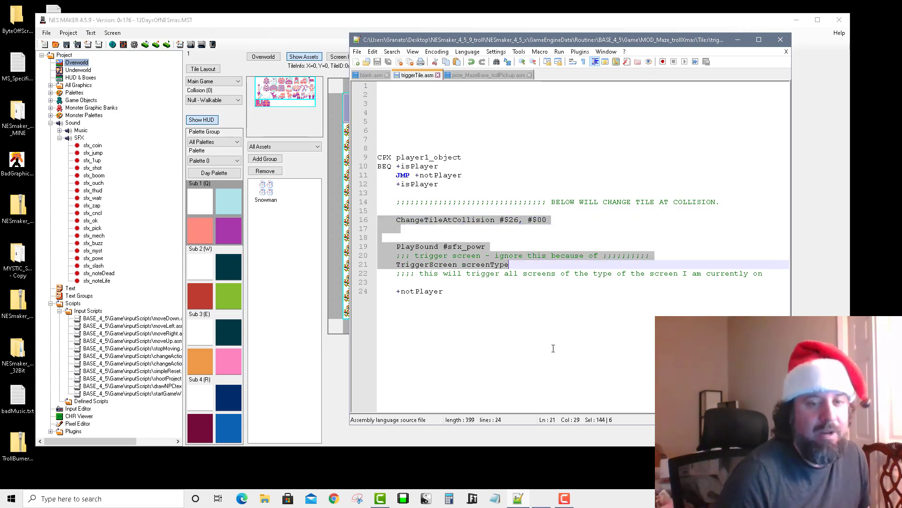
pyautogui.click(504, 351)
pyautogui.click(506, 250)
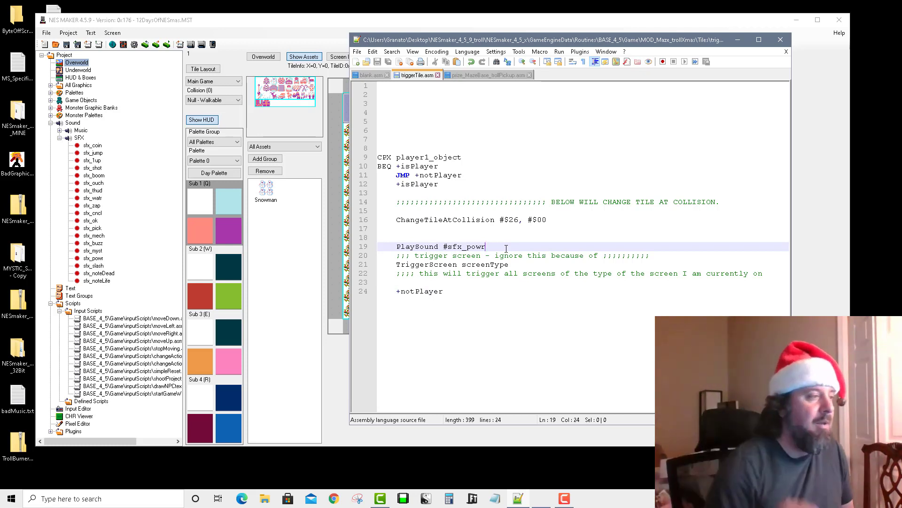
pyautogui.doubleClick(426, 264)
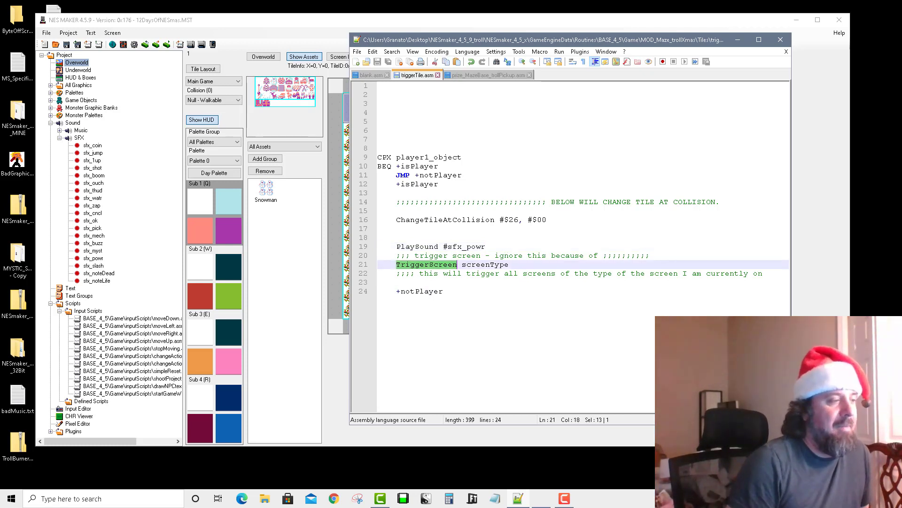
pyautogui.moveTo(450, 191); pyautogui.dragTo(382, 149)
pyautogui.click(452, 298)
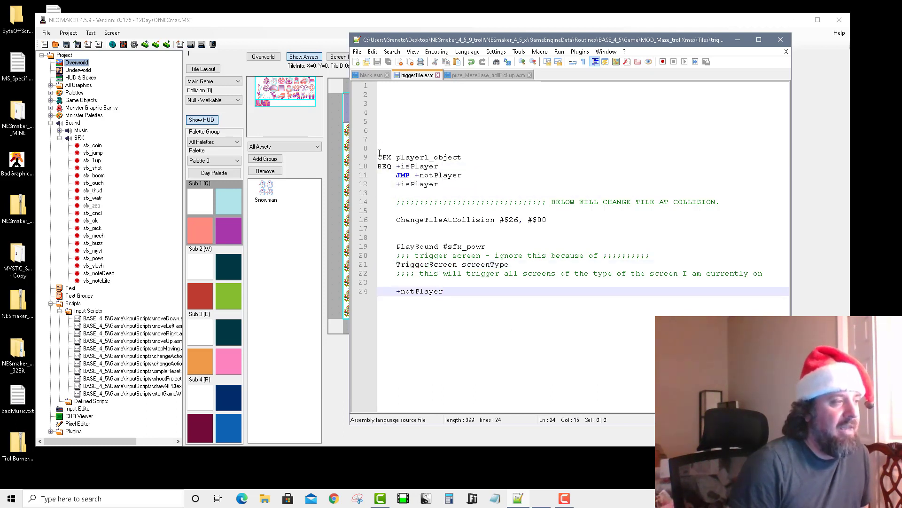
# Examine the CPX player1_object comparison and how BEQ +isPlayer branches to the +isPlayer label
pyautogui.moveTo(379, 157); pyautogui.dragTo(389, 161)
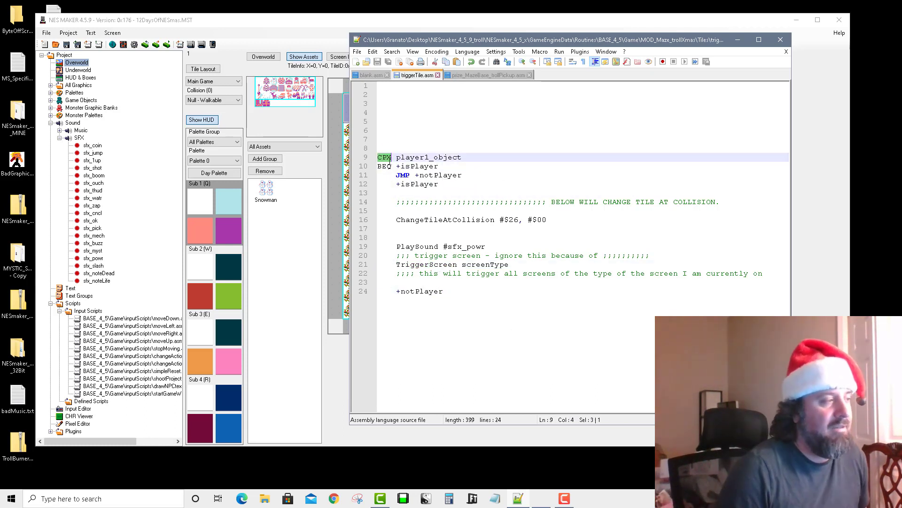
pyautogui.doubleClick(445, 156)
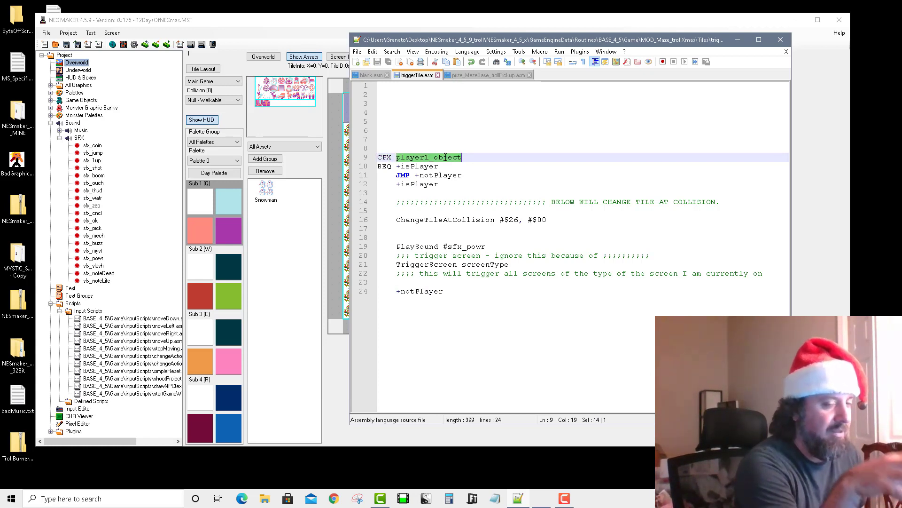
pyautogui.doubleClick(390, 167)
pyautogui.click(418, 159)
pyautogui.click(414, 164)
pyautogui.click(412, 151)
pyautogui.click(410, 158)
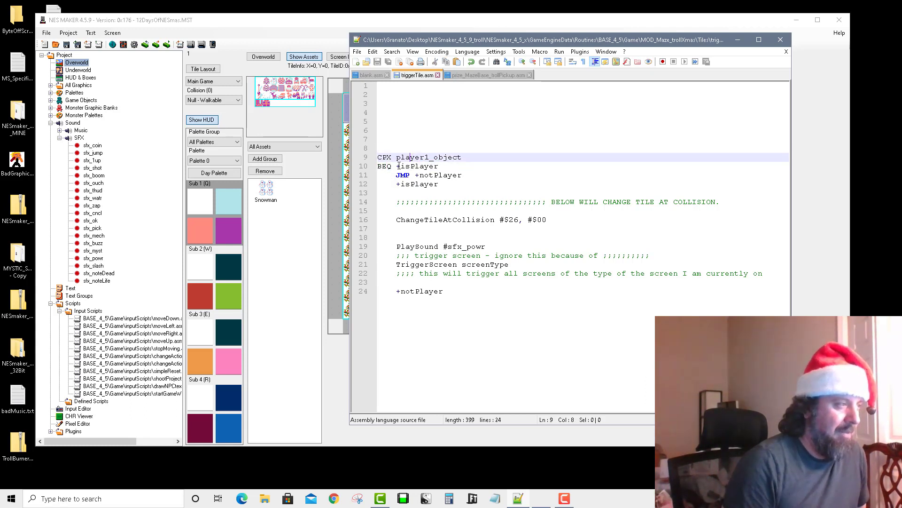
pyautogui.moveTo(393, 166); pyautogui.dragTo(448, 167)
pyautogui.moveTo(396, 184); pyautogui.dragTo(452, 185)
pyautogui.click(399, 167)
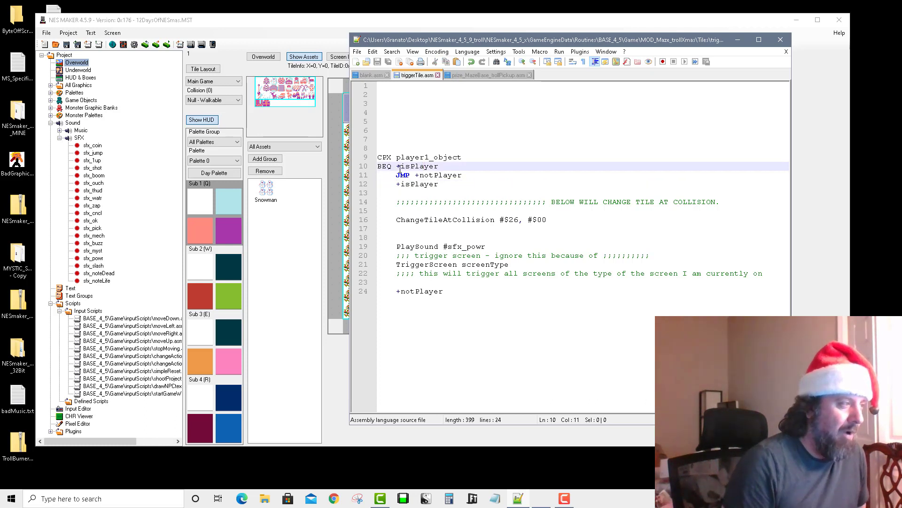
# Trace the JMP +notPlayer line to its closing label, and compare the check block with that label
pyautogui.moveTo(379, 176); pyautogui.dragTo(462, 175)
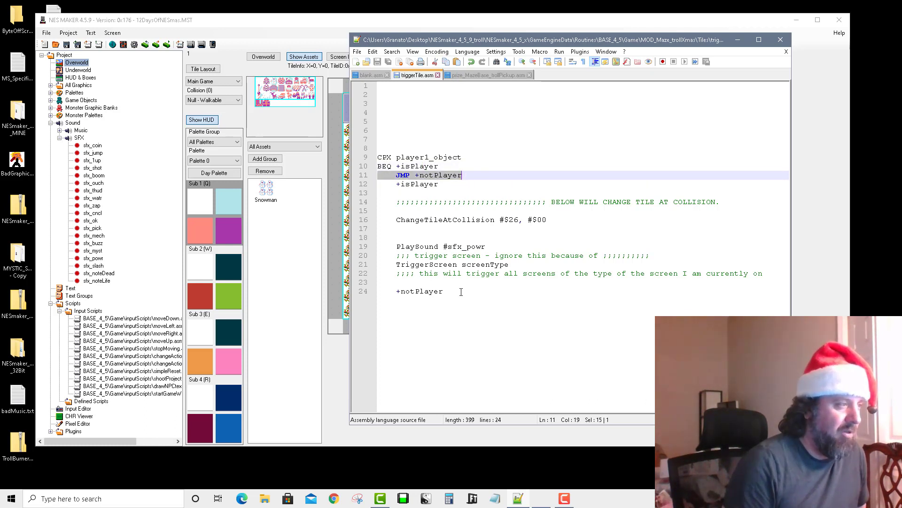
pyautogui.moveTo(443, 292); pyautogui.dragTo(395, 292)
pyautogui.moveTo(470, 185); pyautogui.dragTo(379, 158)
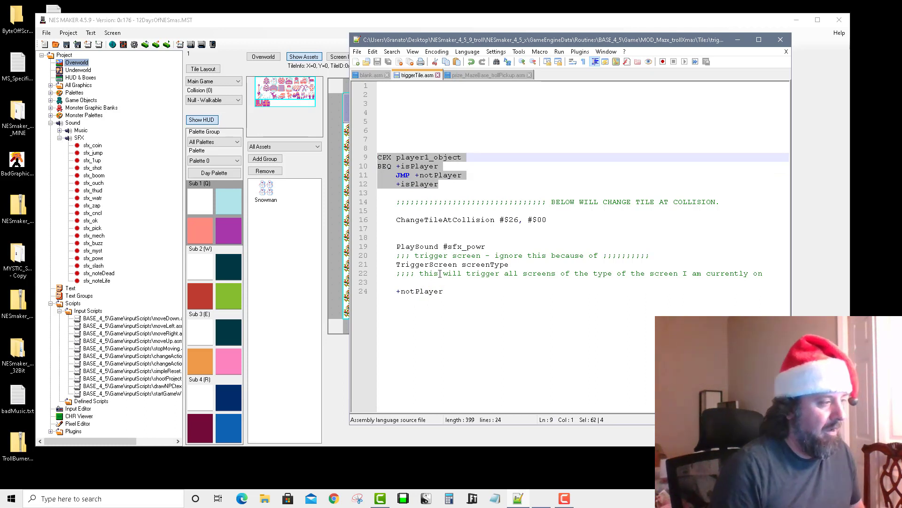
pyautogui.moveTo(455, 291); pyautogui.dragTo(377, 292)
pyautogui.moveTo(442, 185); pyautogui.dragTo(340, 161)
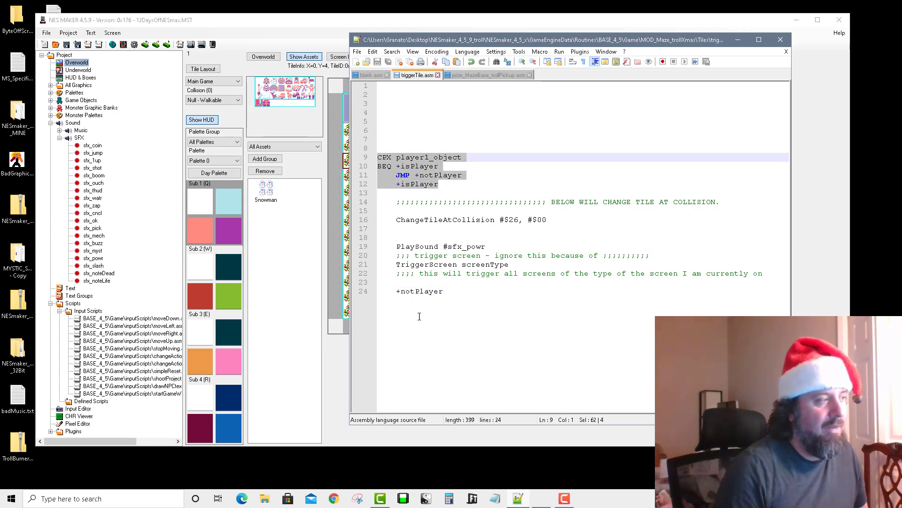
pyautogui.moveTo(443, 292); pyautogui.dragTo(395, 292)
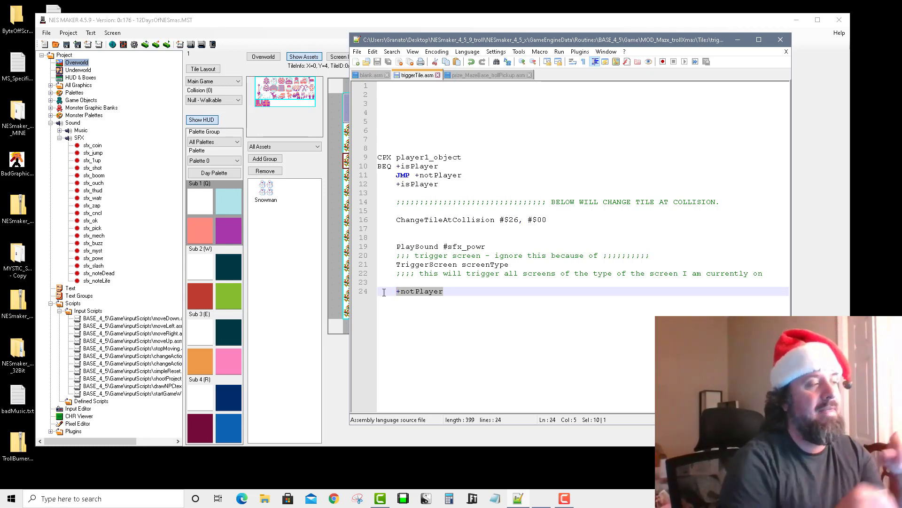
# Go over the player check from CPX player1_object through +isPlayer once more, ending at the final +notPlayer label
pyautogui.click(478, 157)
pyautogui.hotkey('shift', 'Home')
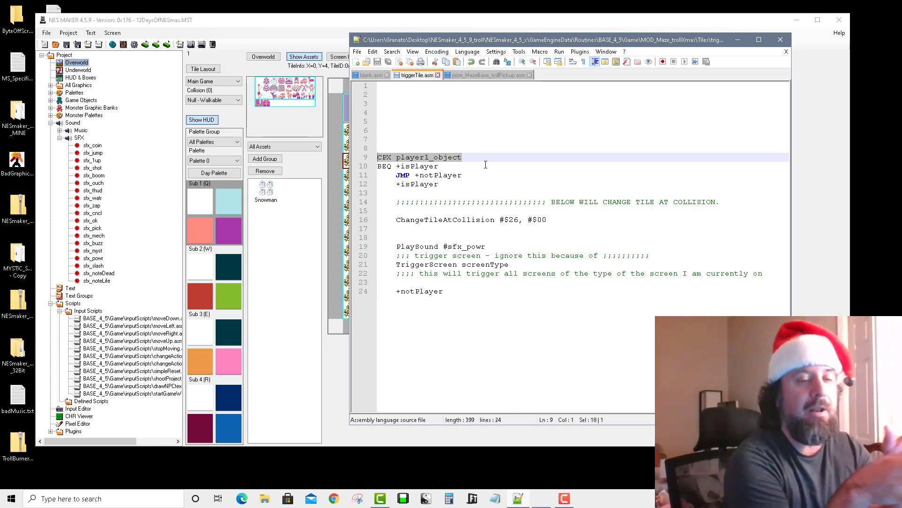
pyautogui.moveTo(439, 184); pyautogui.dragTo(382, 149)
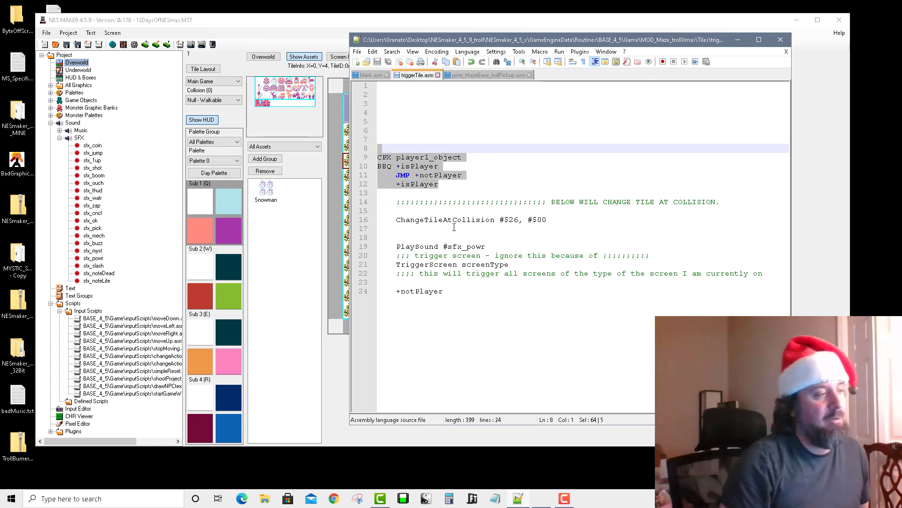
pyautogui.click(474, 199)
pyautogui.moveTo(463, 177); pyautogui.dragTo(370, 144)
pyautogui.click(447, 176)
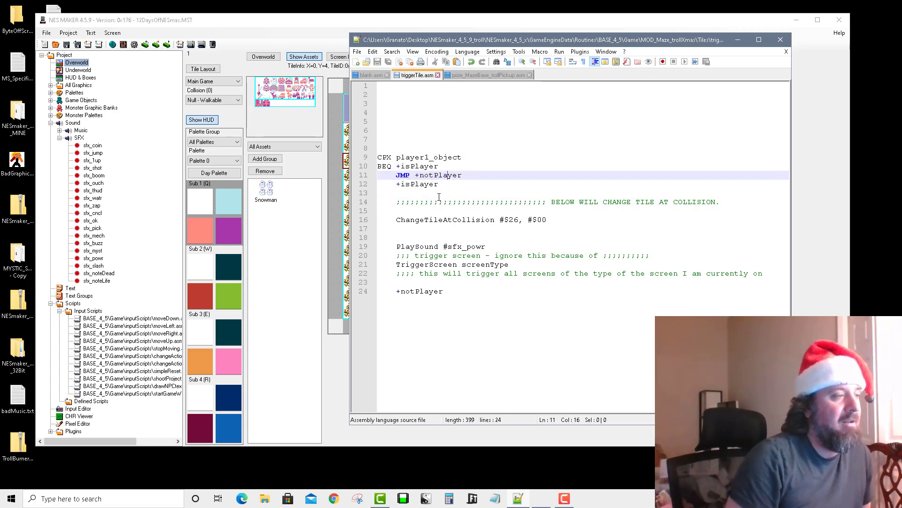
pyautogui.moveTo(443, 291); pyautogui.dragTo(404, 294)
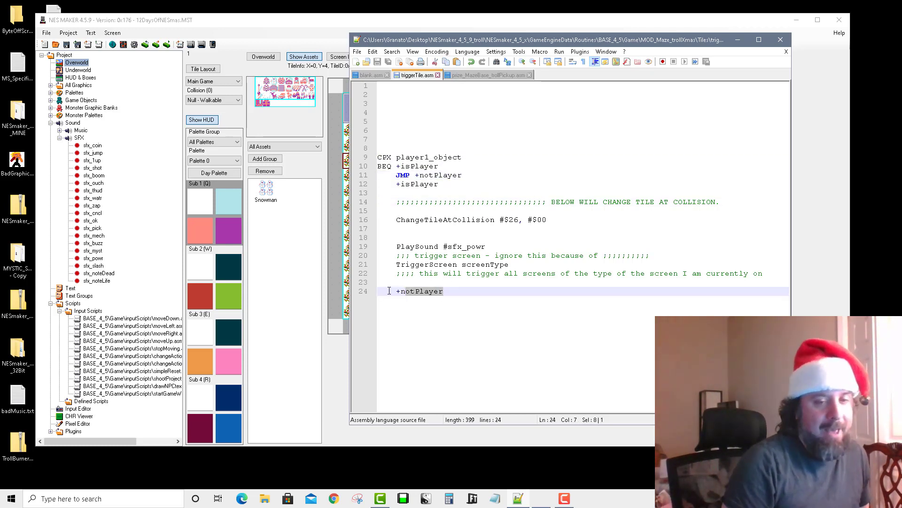